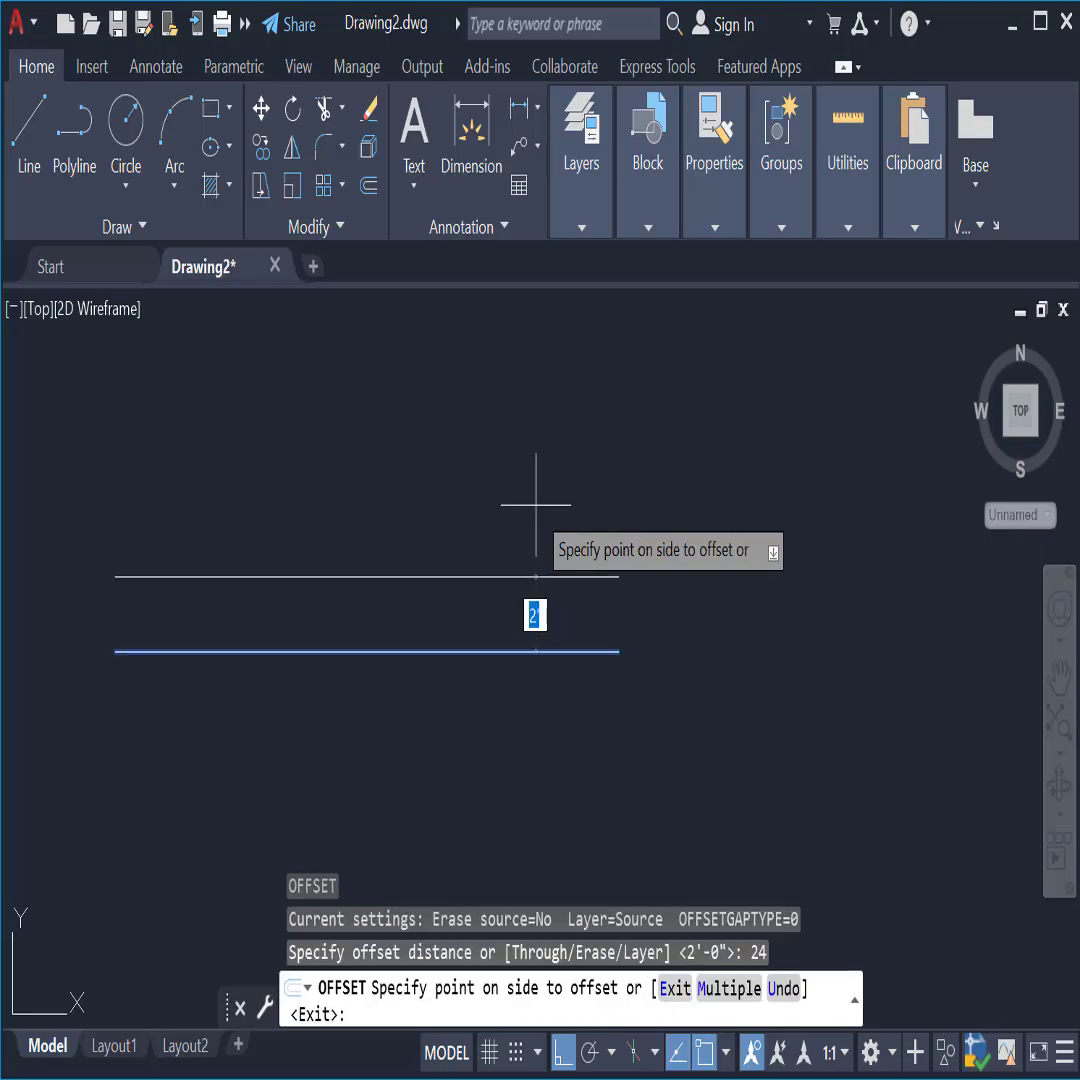
Step: Offset the horizontal line upward repeatedly at 24 inches to build a set of five parallel lines
click(500, 520)
click(482, 577)
click(482, 462)
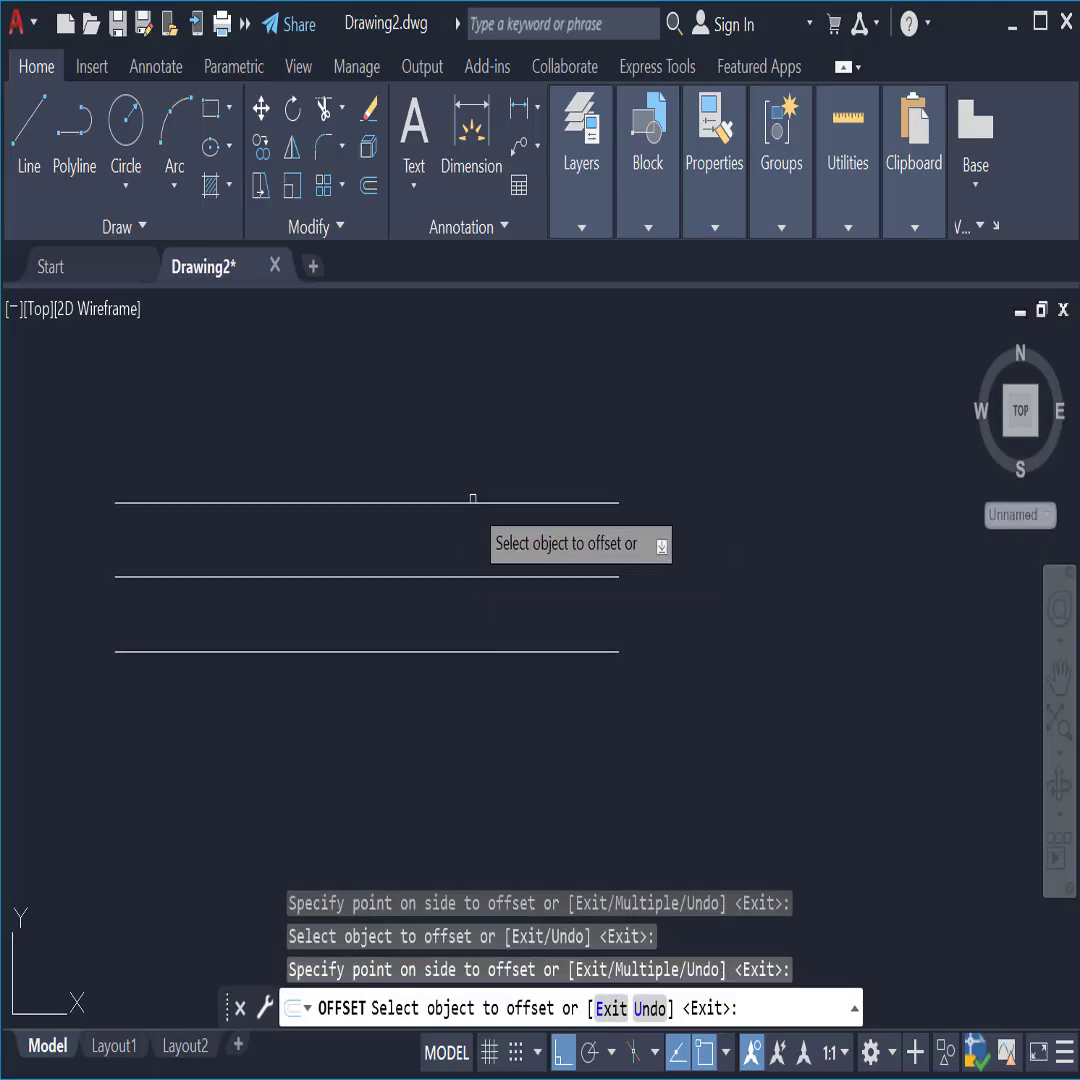
click(481, 502)
click(481, 427)
click(481, 428)
click(481, 346)
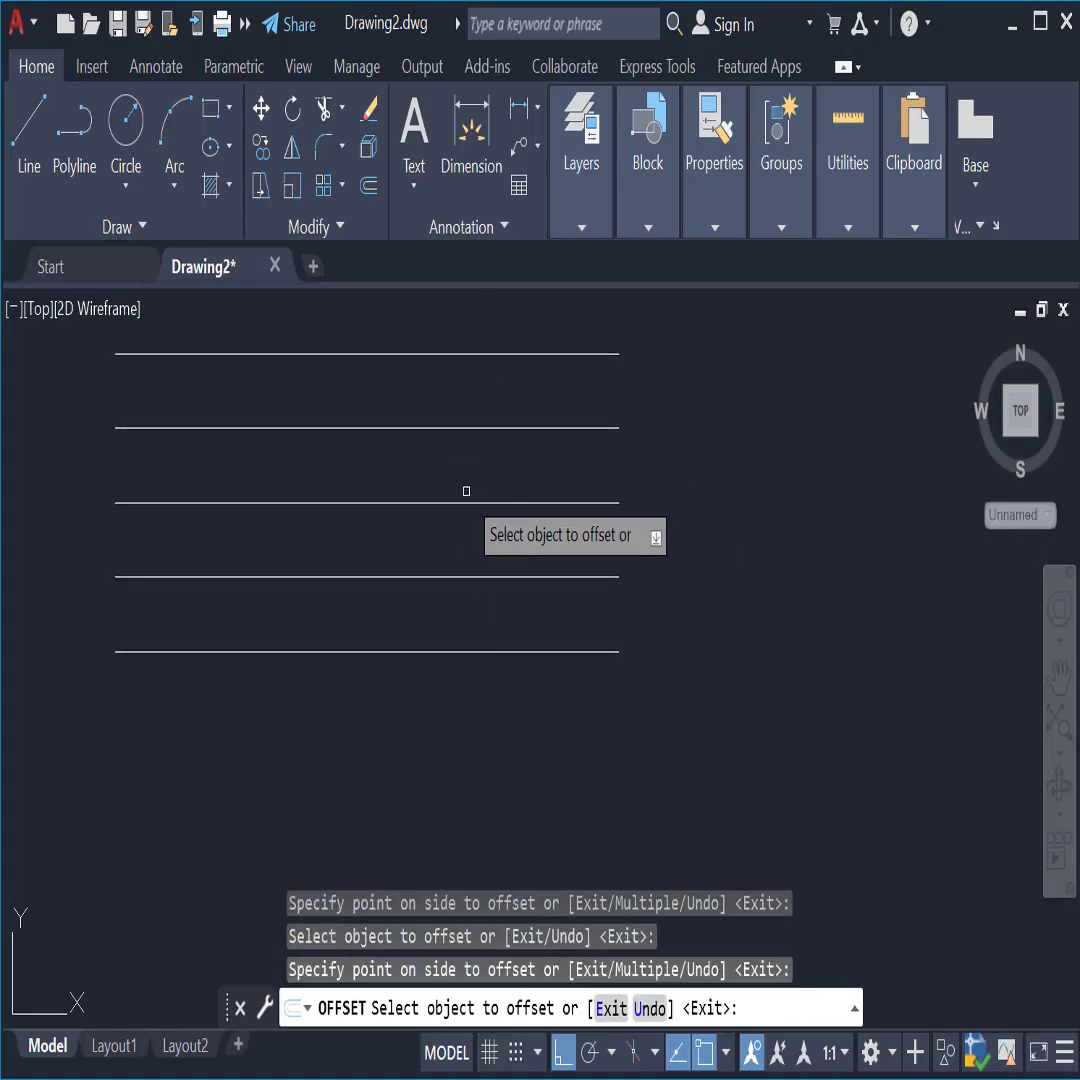
key(Escape)
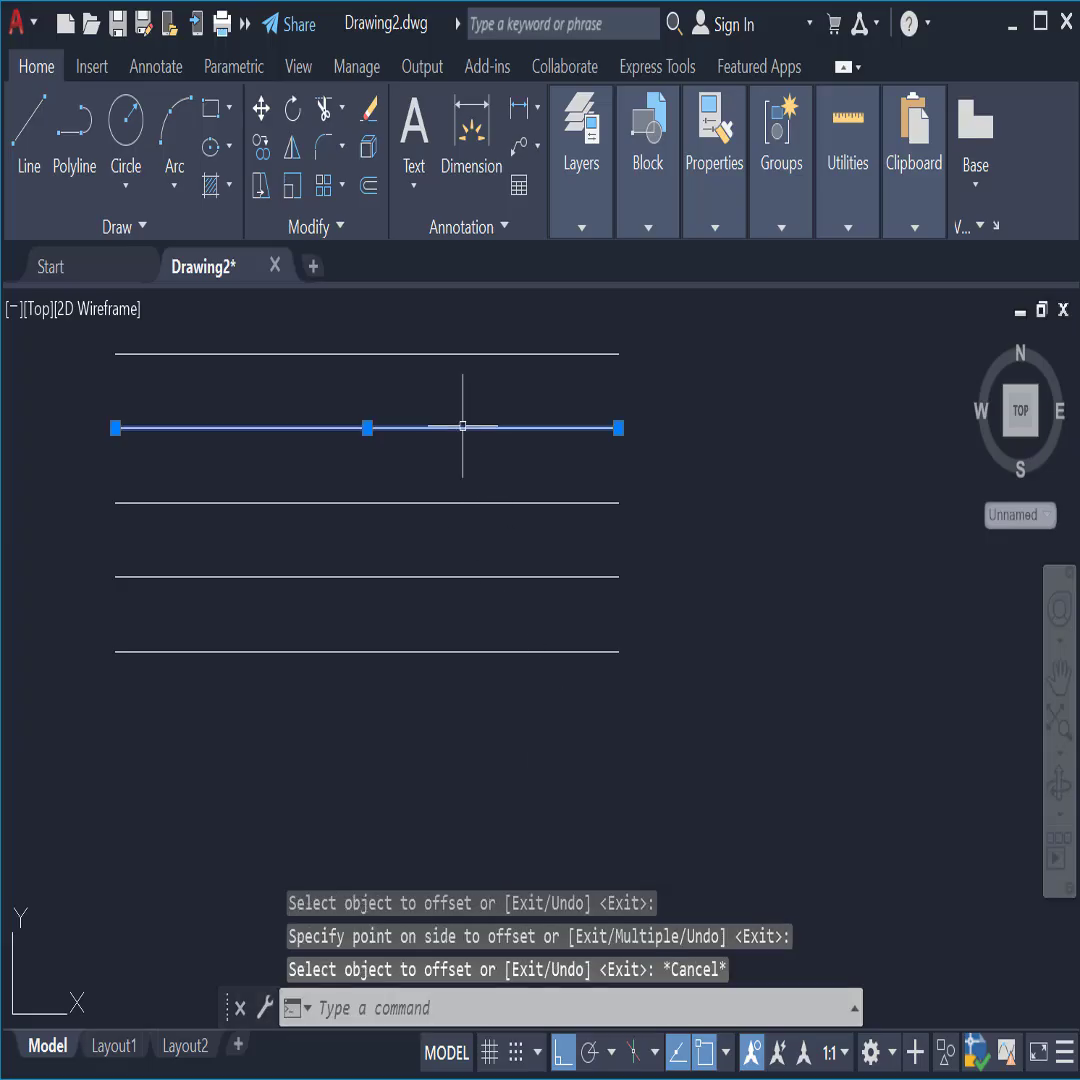
Step: Set the linetype of the second and fourth horizontal lines to ACAD_ISO02W100
click(427, 577)
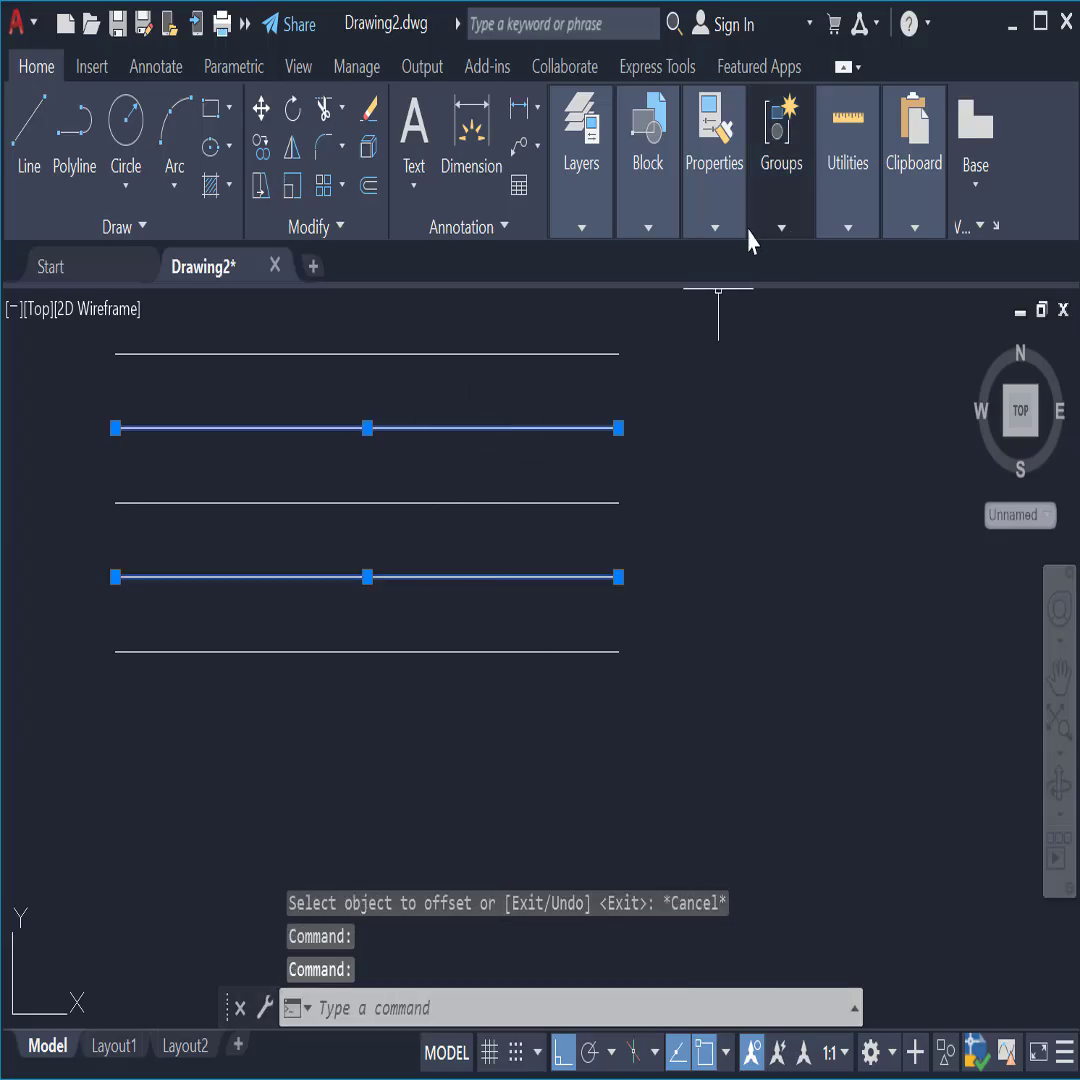
click(716, 228)
click(910, 340)
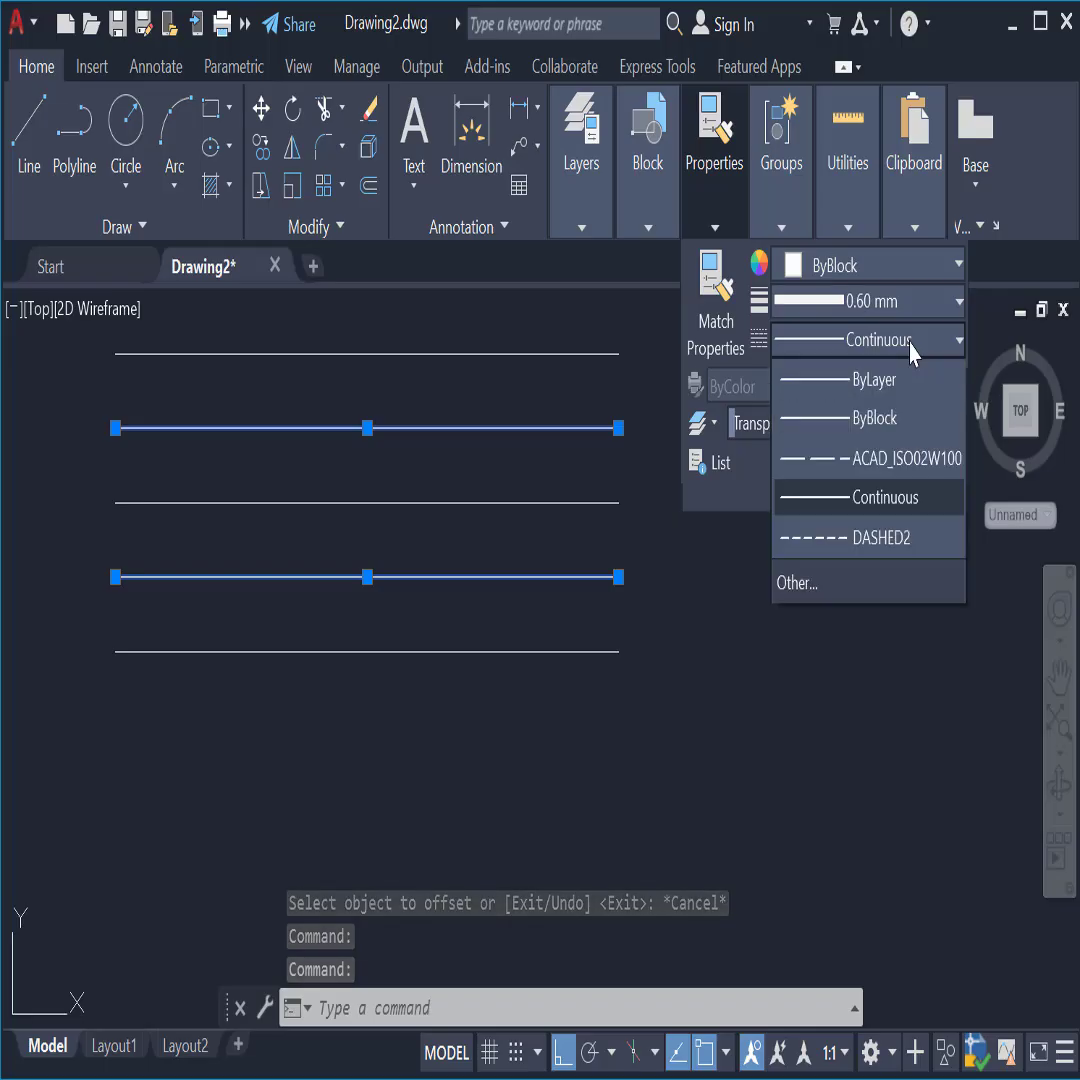
click(910, 468)
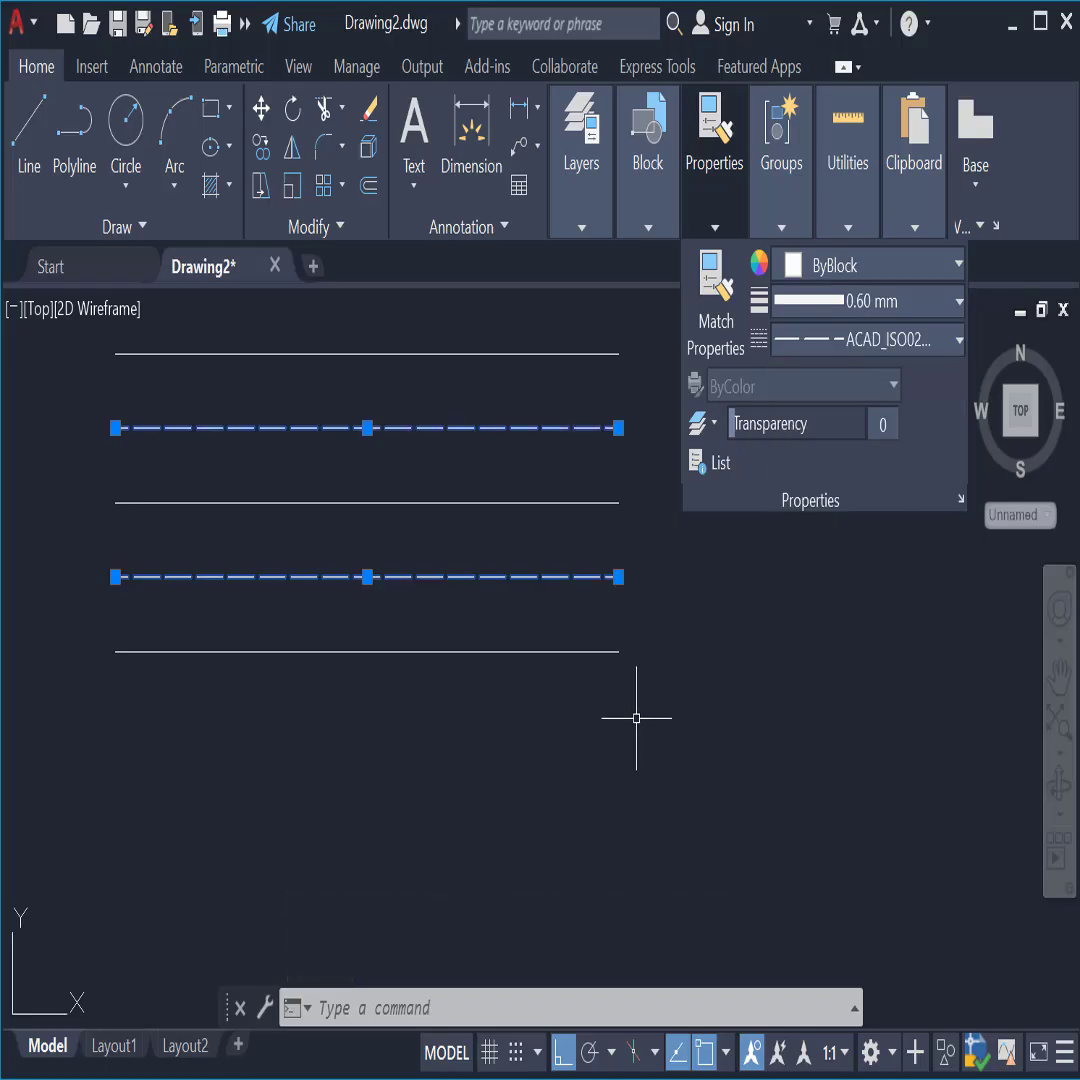
scroll(701, 695, down, 4)
scroll(699, 663, up, 4)
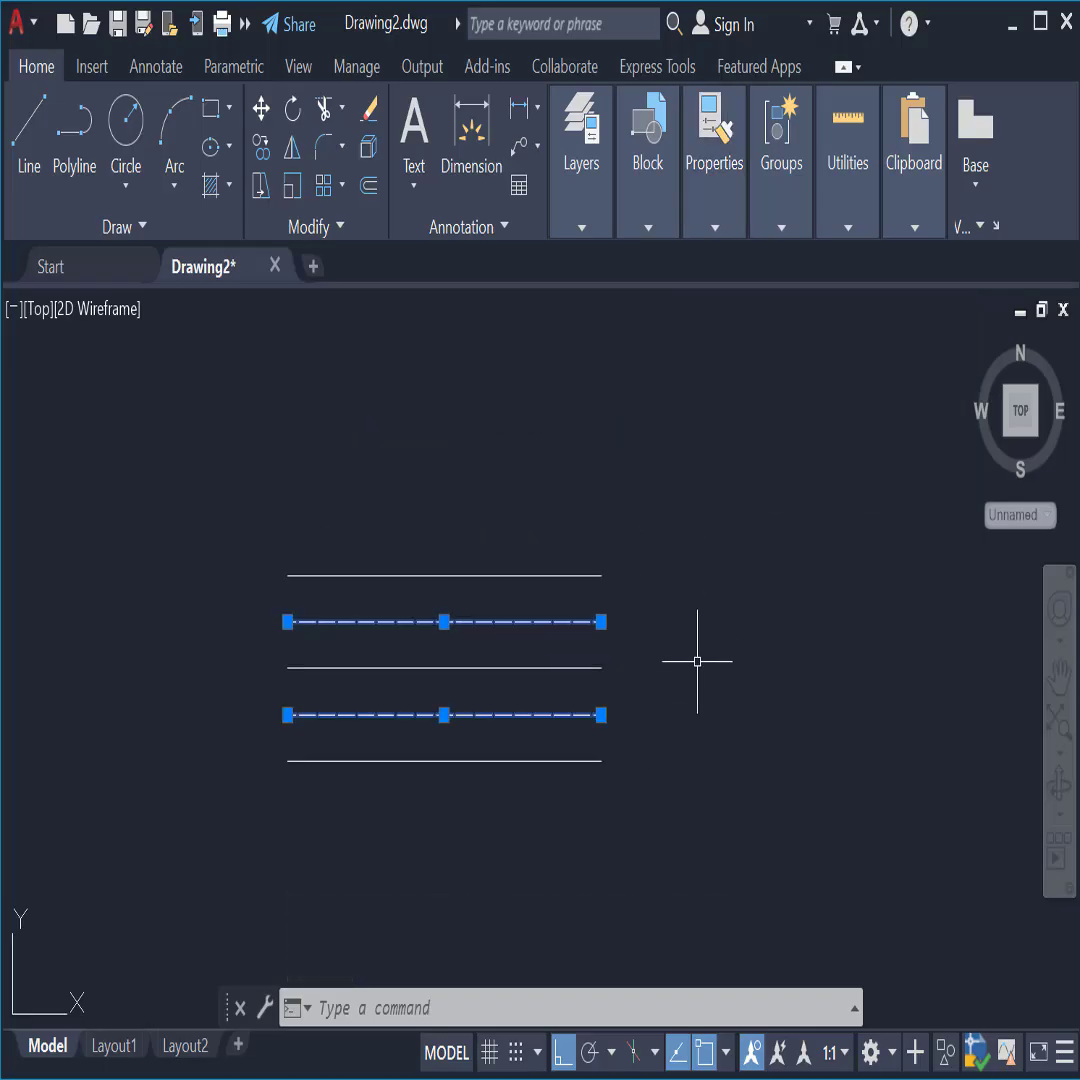
key(Escape)
scroll(691, 506, down, 2)
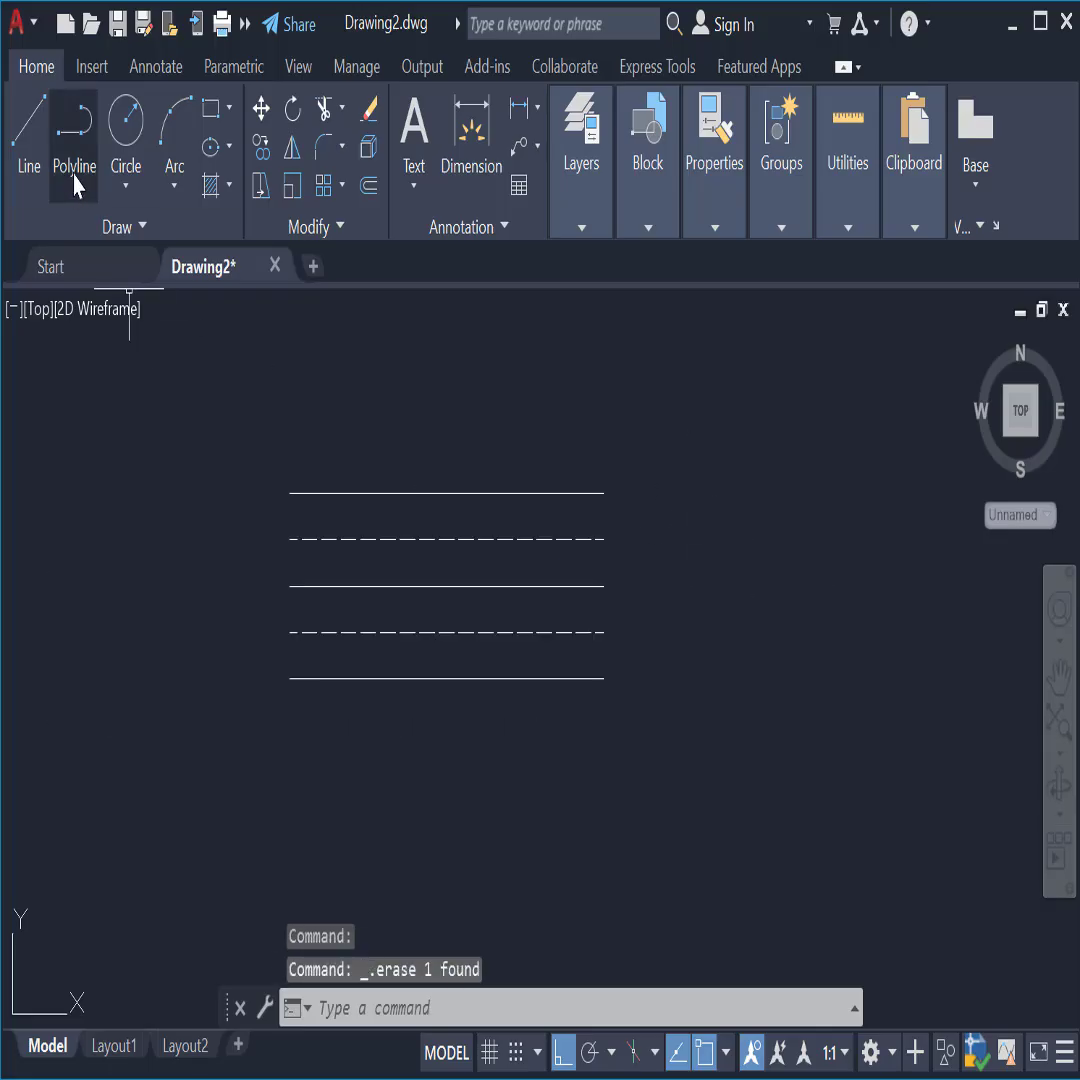
Step: Draw a 10' horizontal line extending rightward from the right end of the middle line
click(29, 140)
click(603, 586)
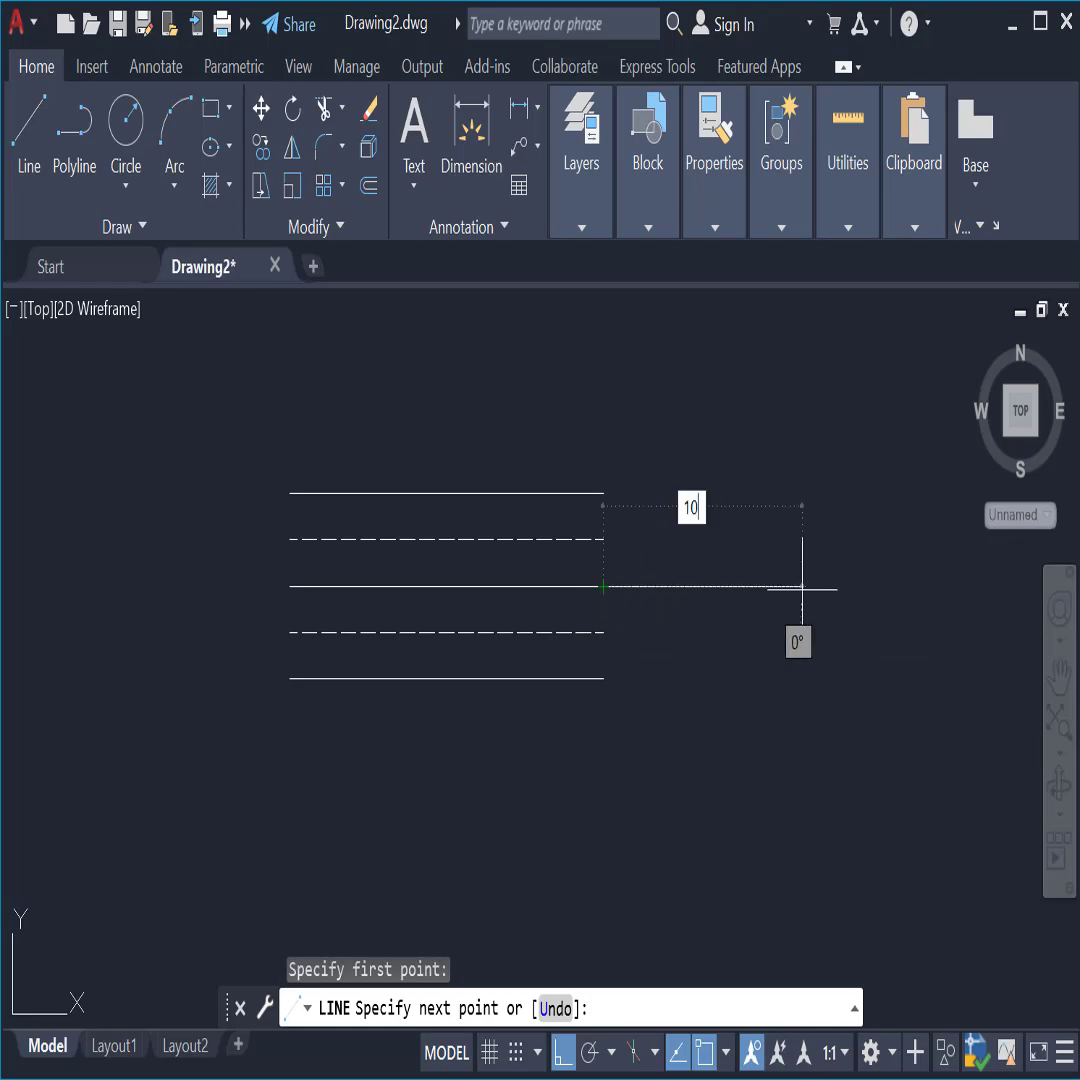
key(Return)
key(Return)
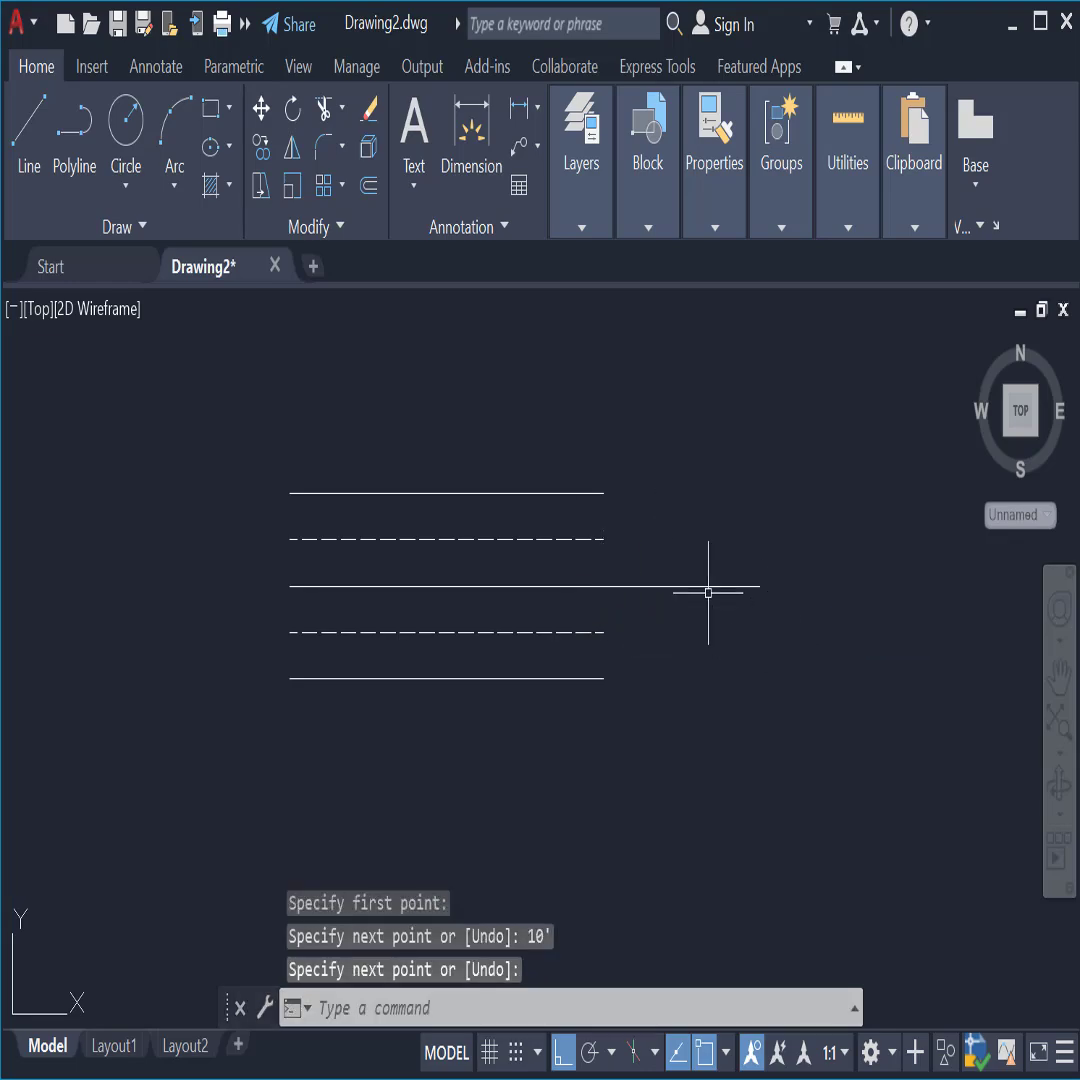
click(705, 585)
key(Escape)
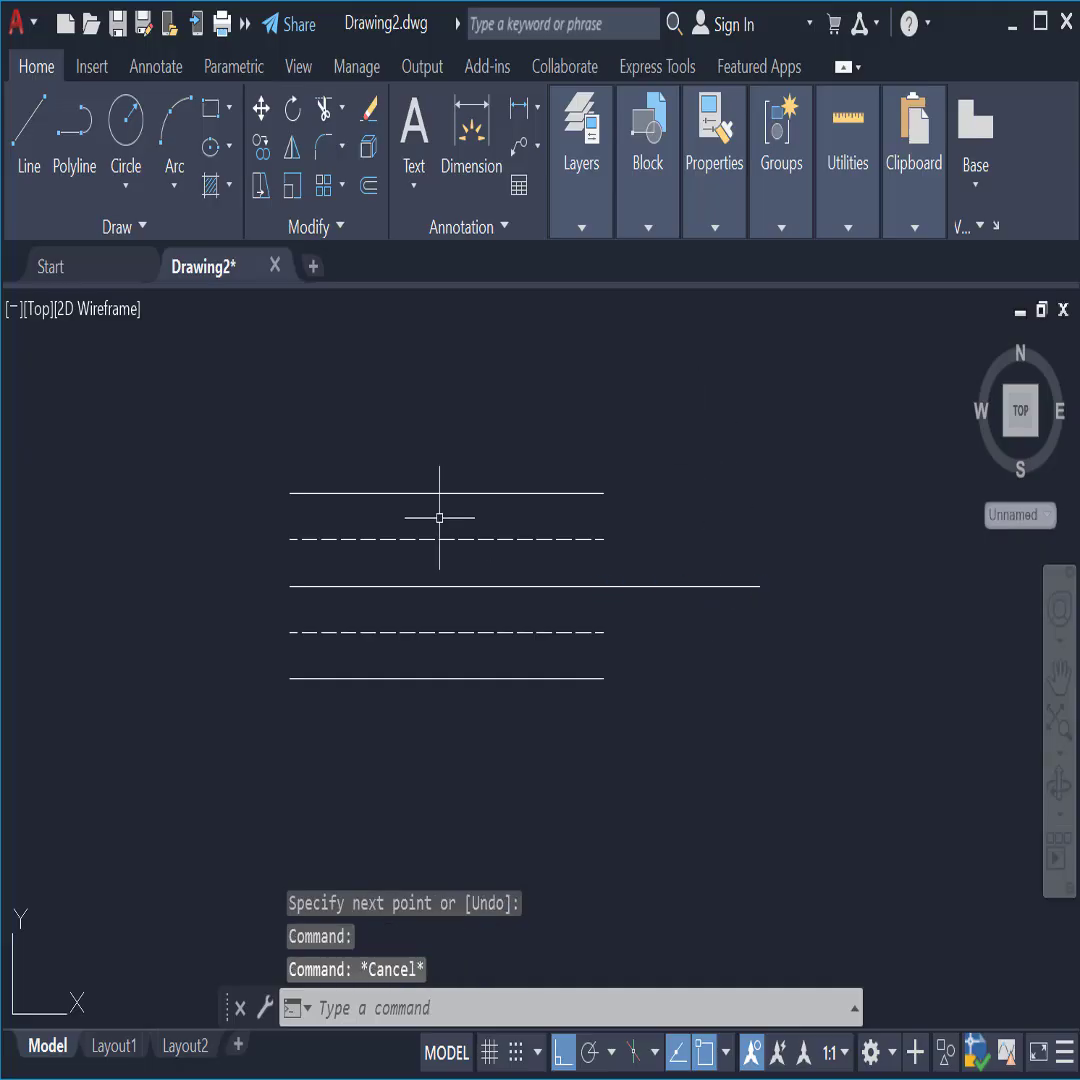
Step: Mirror the five original lines about a vertical axis through the midpoint of the 10' line, keeping the source objects
click(224, 399)
click(666, 757)
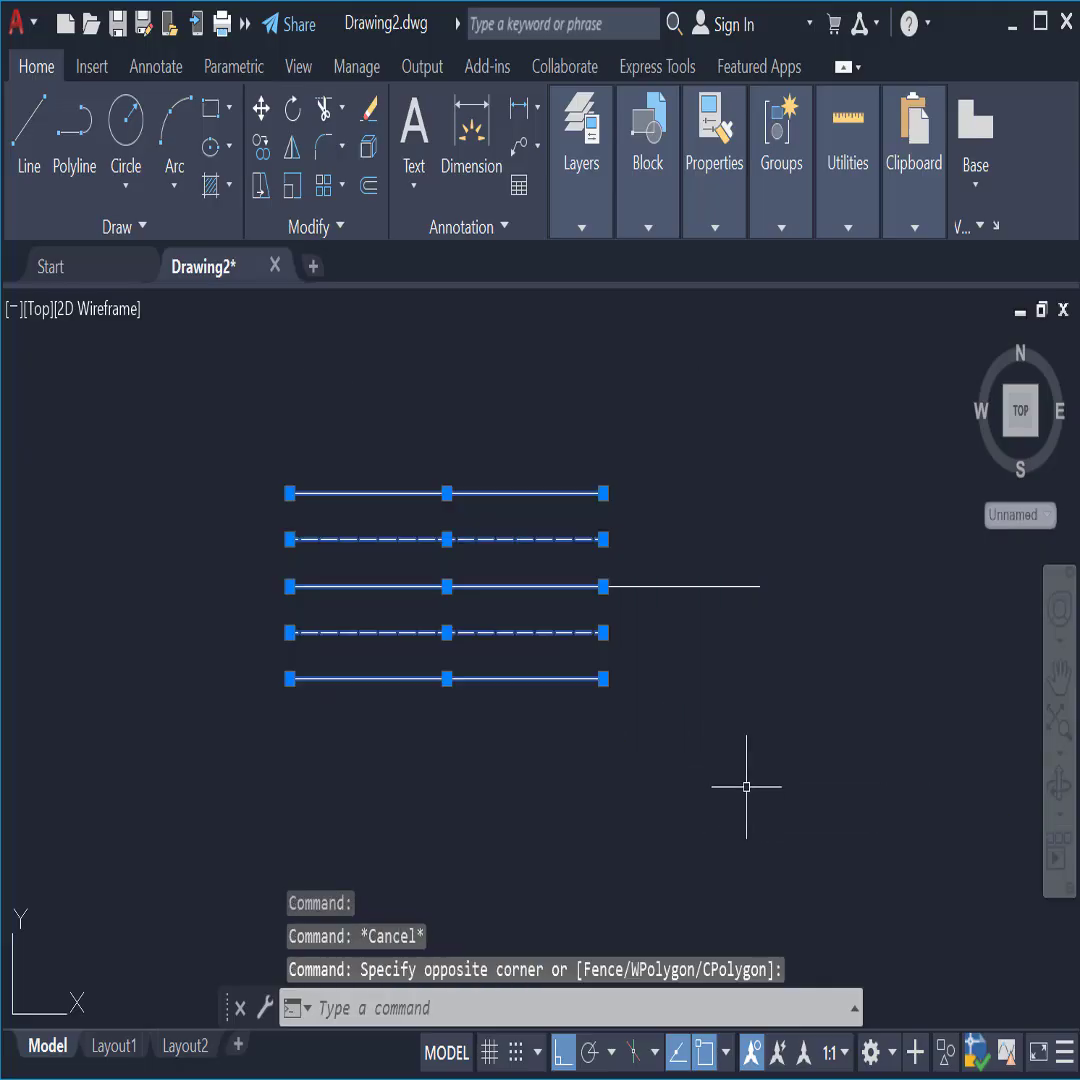
text(mi)
key(Return)
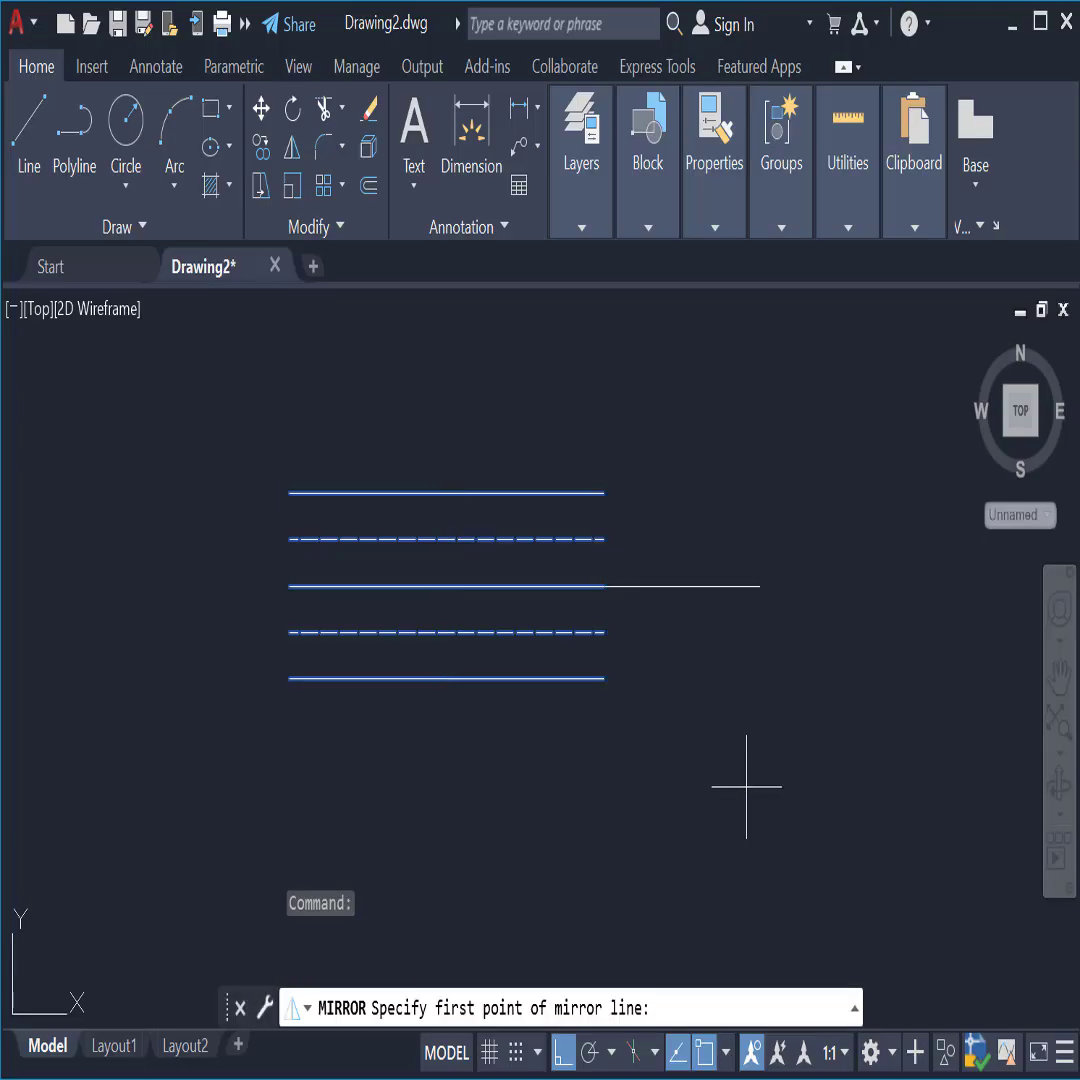
click(681, 585)
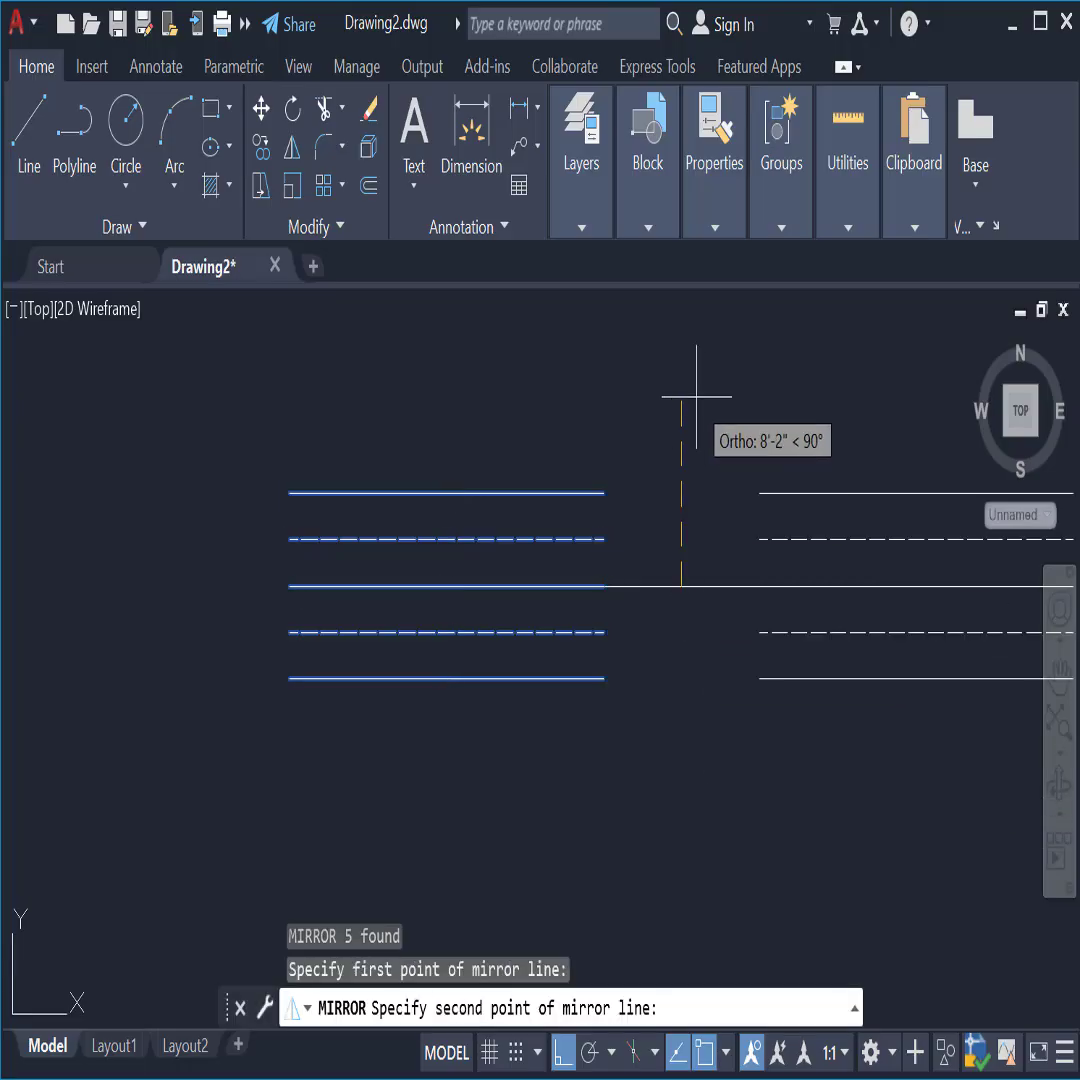
click(697, 398)
key(Return)
scroll(581, 538, down, 2)
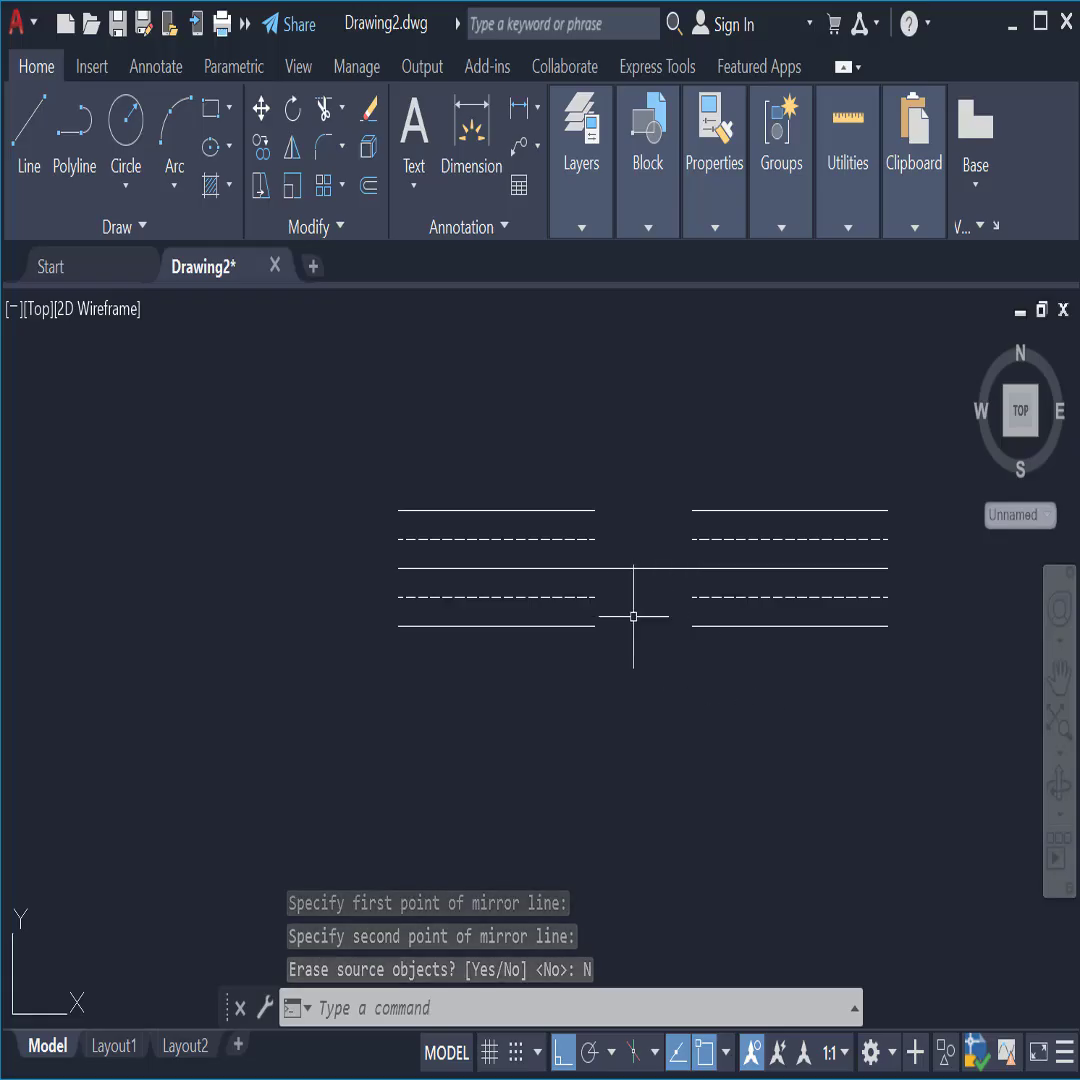
Step: Draw a vertical line joining the right ends of the upper and lower lines of the left-hand group
click(20, 140)
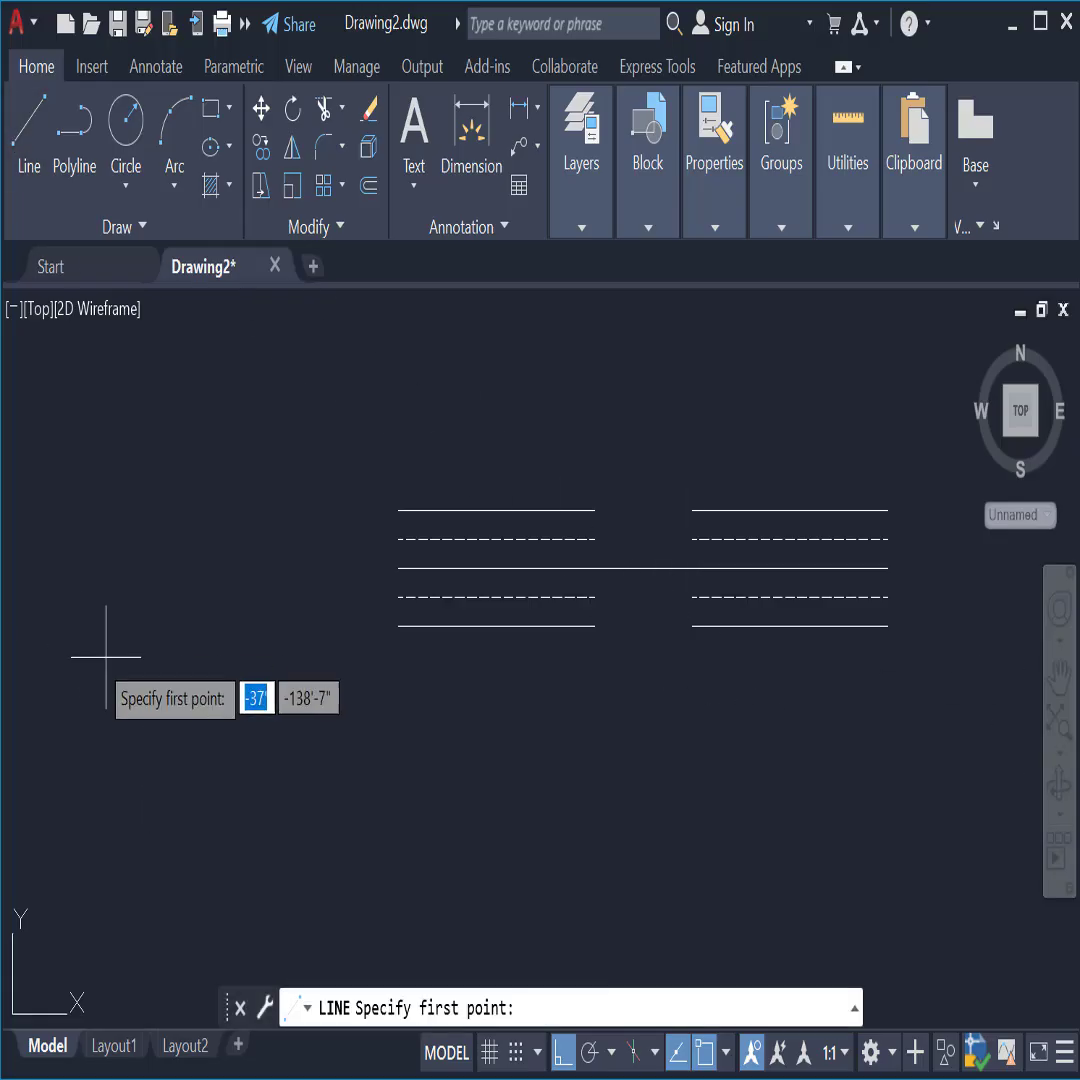
scroll(615, 513, up, 4)
click(557, 487)
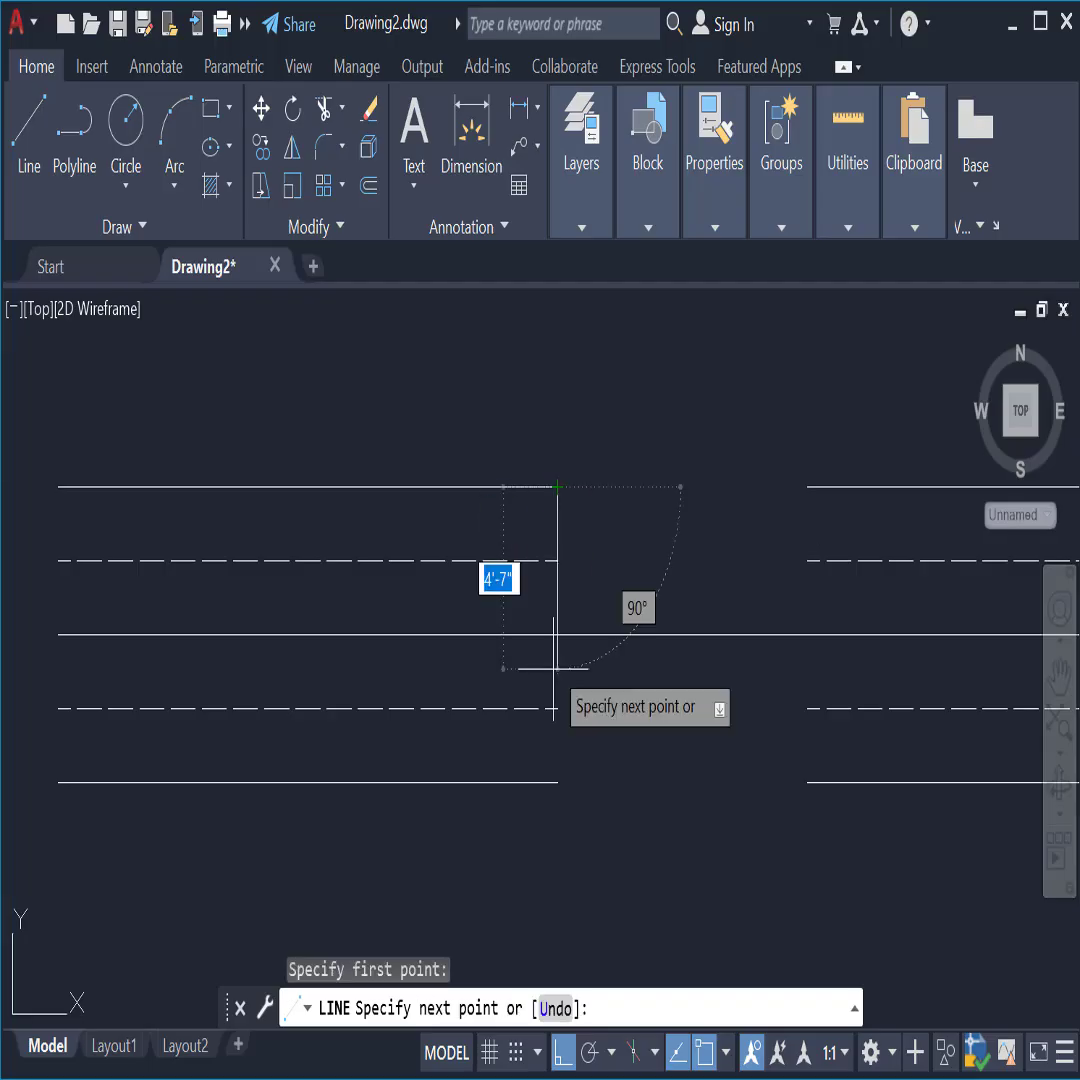
right_click(557, 781)
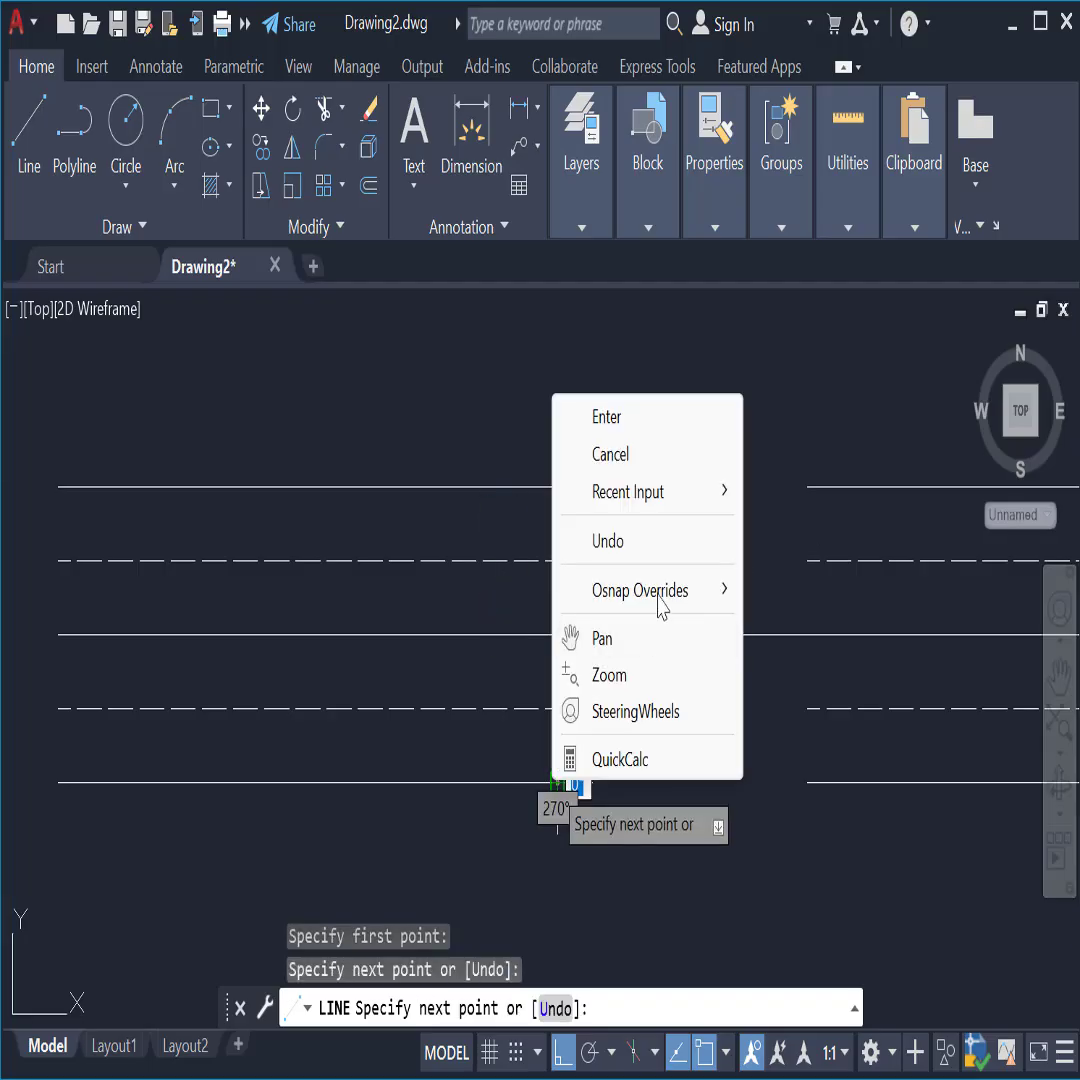
click(606, 418)
Step: Move the vertical line from its midpoint to the midpoint of the 10' connecting line between the two groups
text(M)
key(Return)
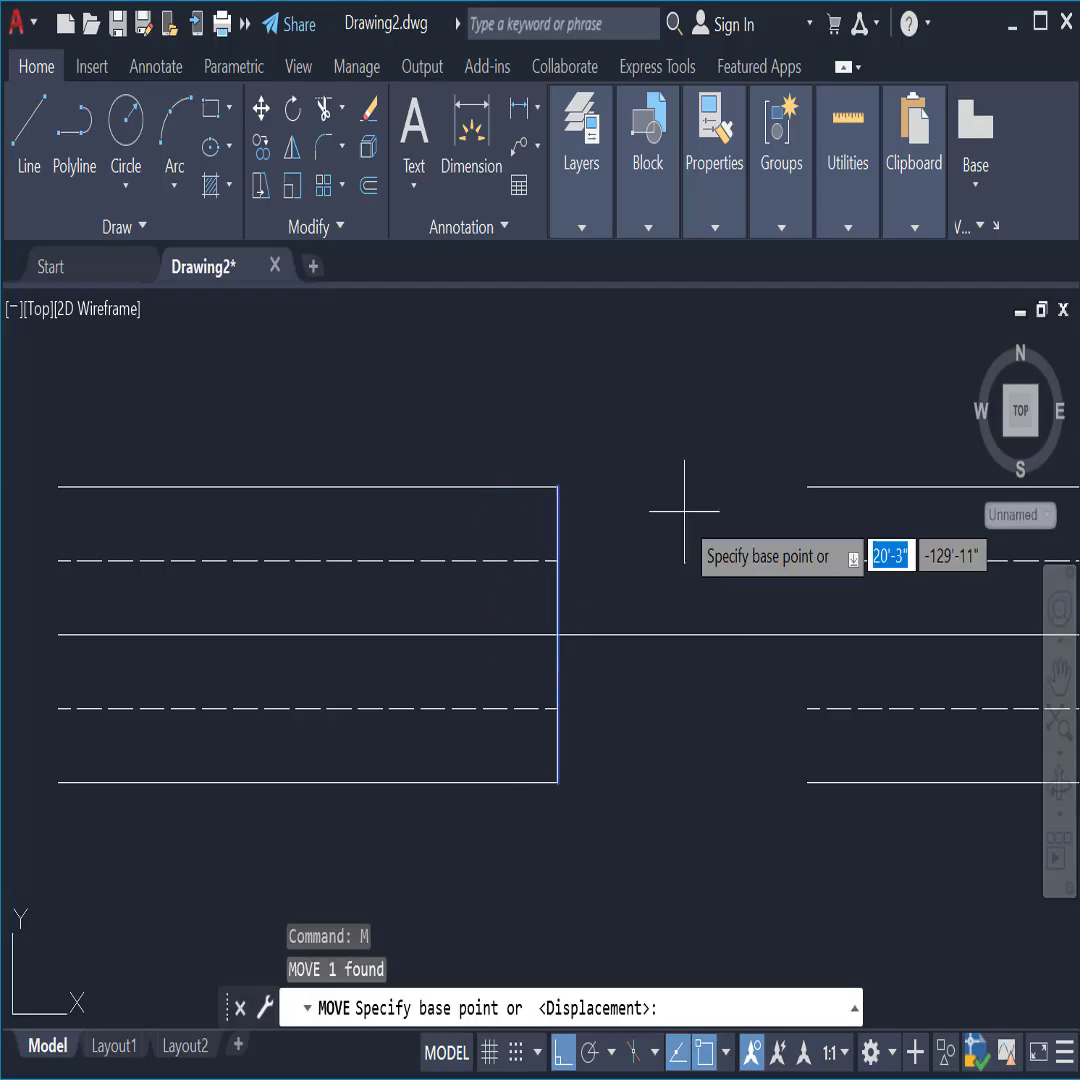
click(557, 634)
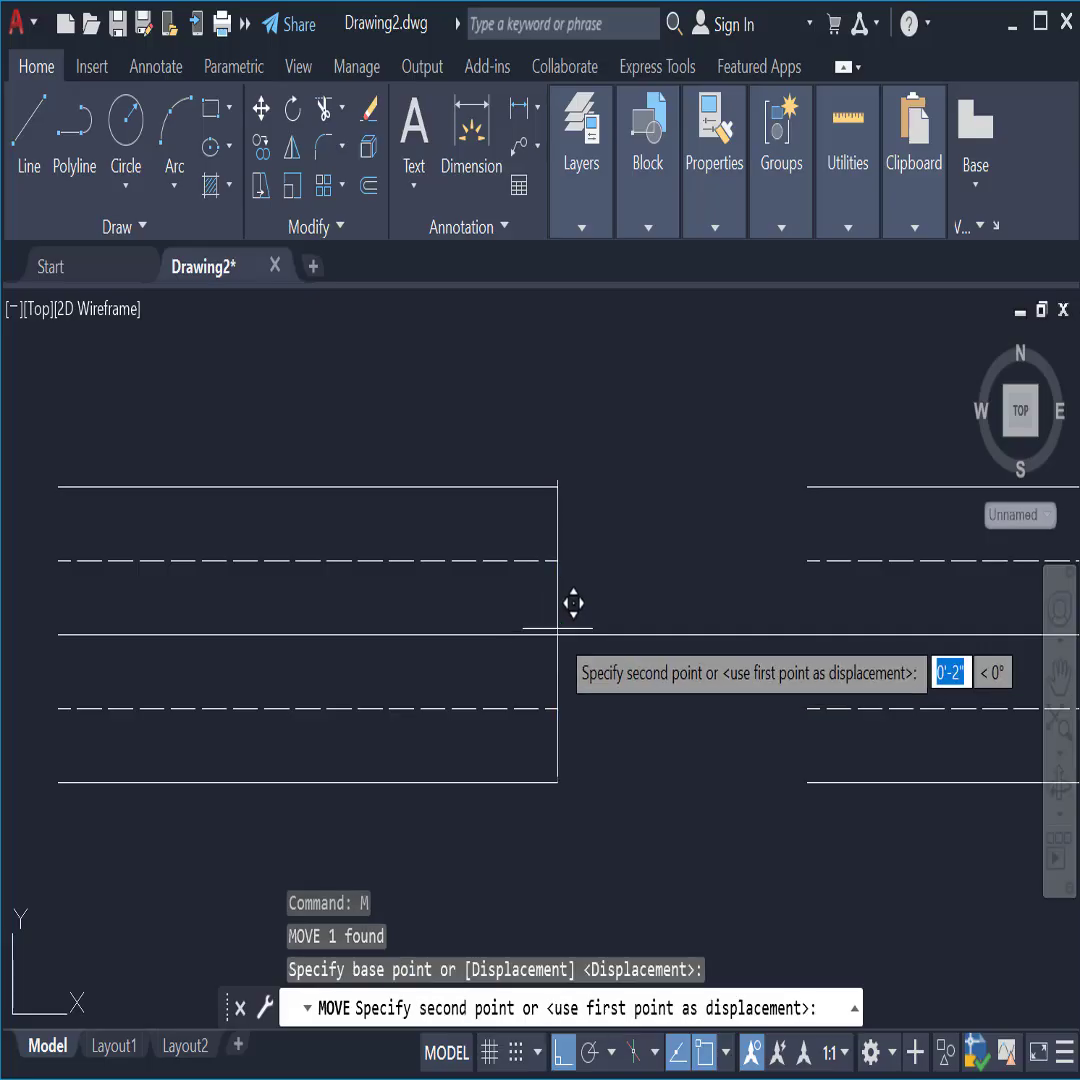
click(684, 627)
scroll(690, 558, down, 4)
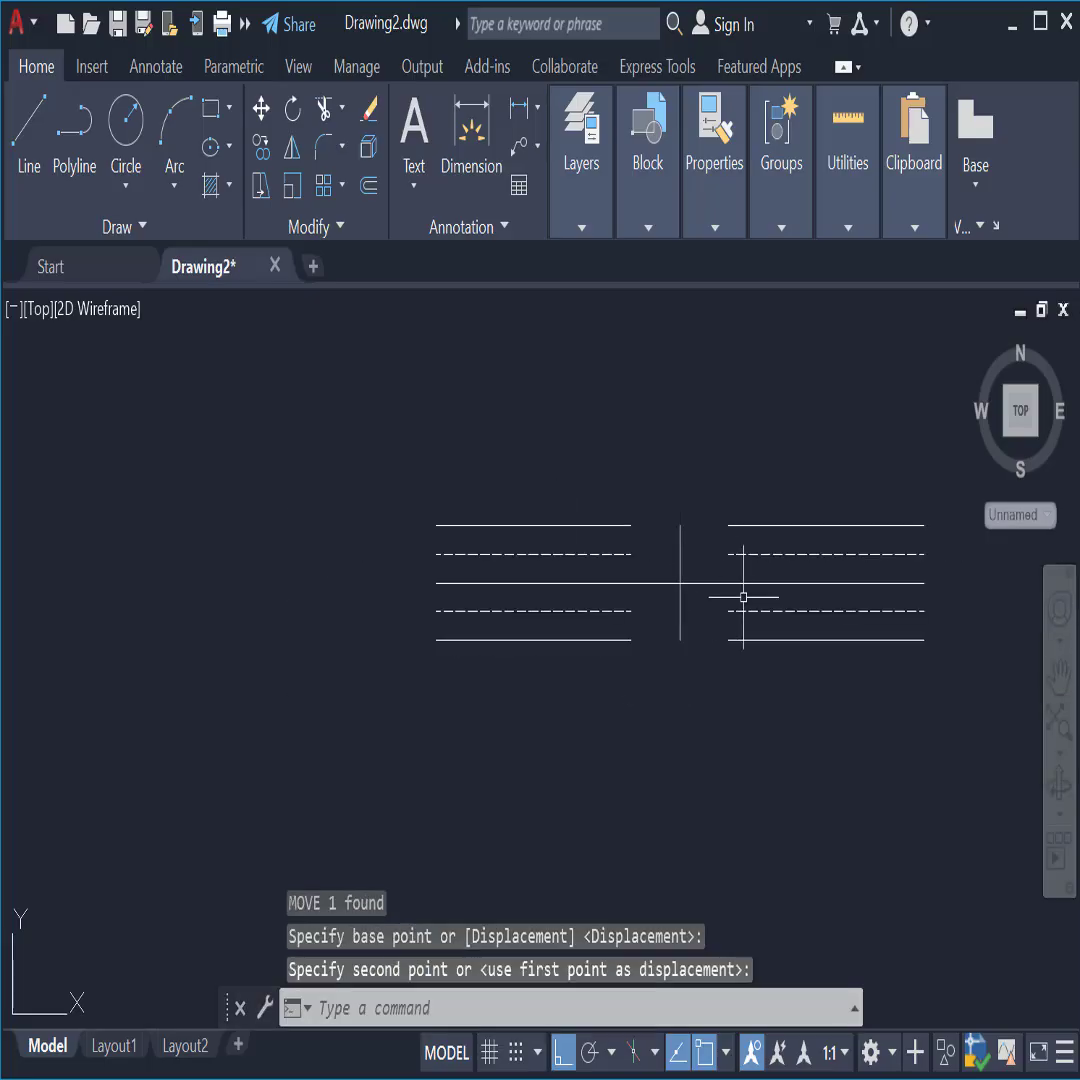
Step: Copy the left-hand group of five lines horizontally to the left, leaving a gap beside the original
click(373, 453)
click(643, 694)
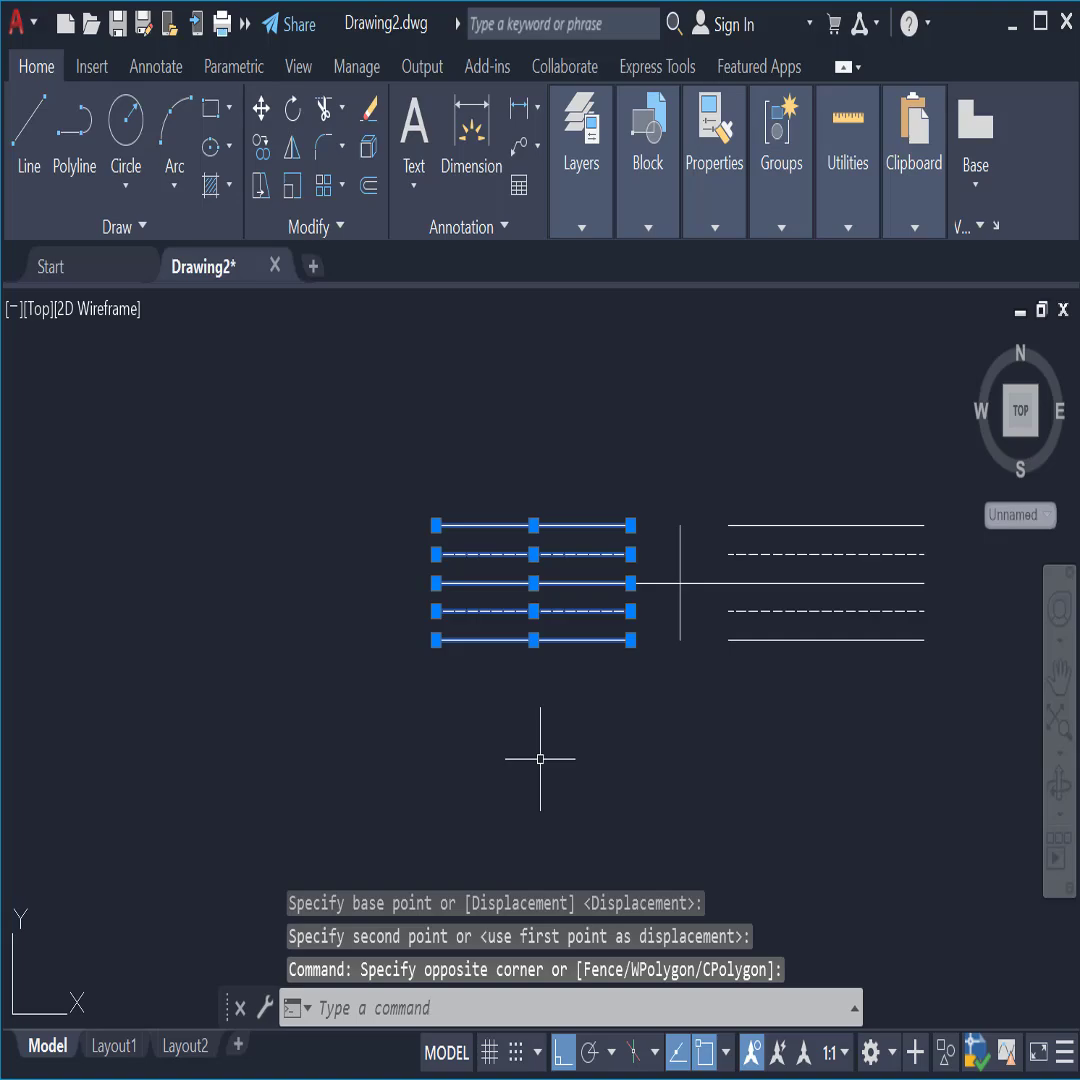
text(co)
key(Return)
click(540, 723)
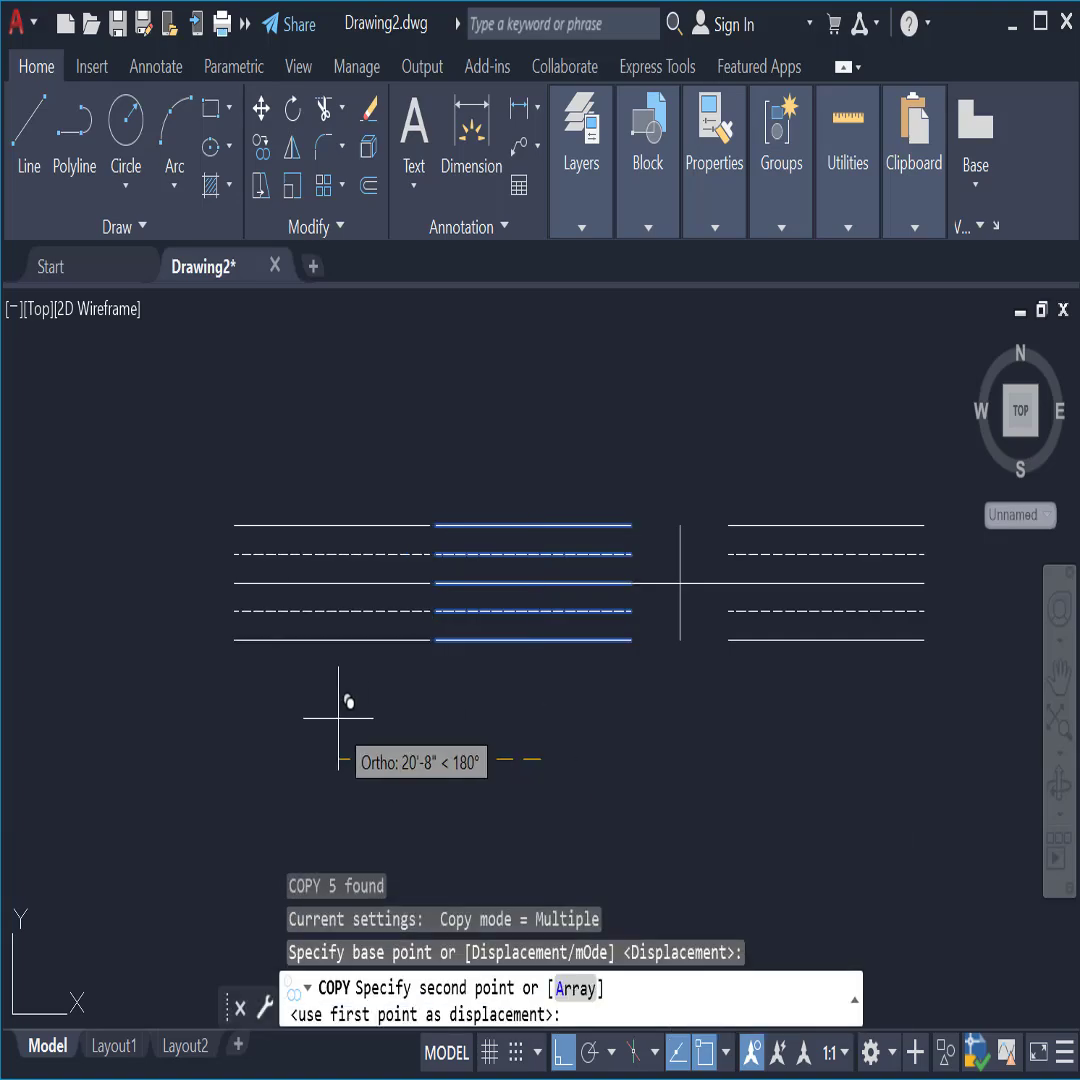
click(279, 702)
key(Escape)
Step: Rotate the copied group of five lines 90° clockwise about the right end of its uppermost line so it stands vertically
click(108, 458)
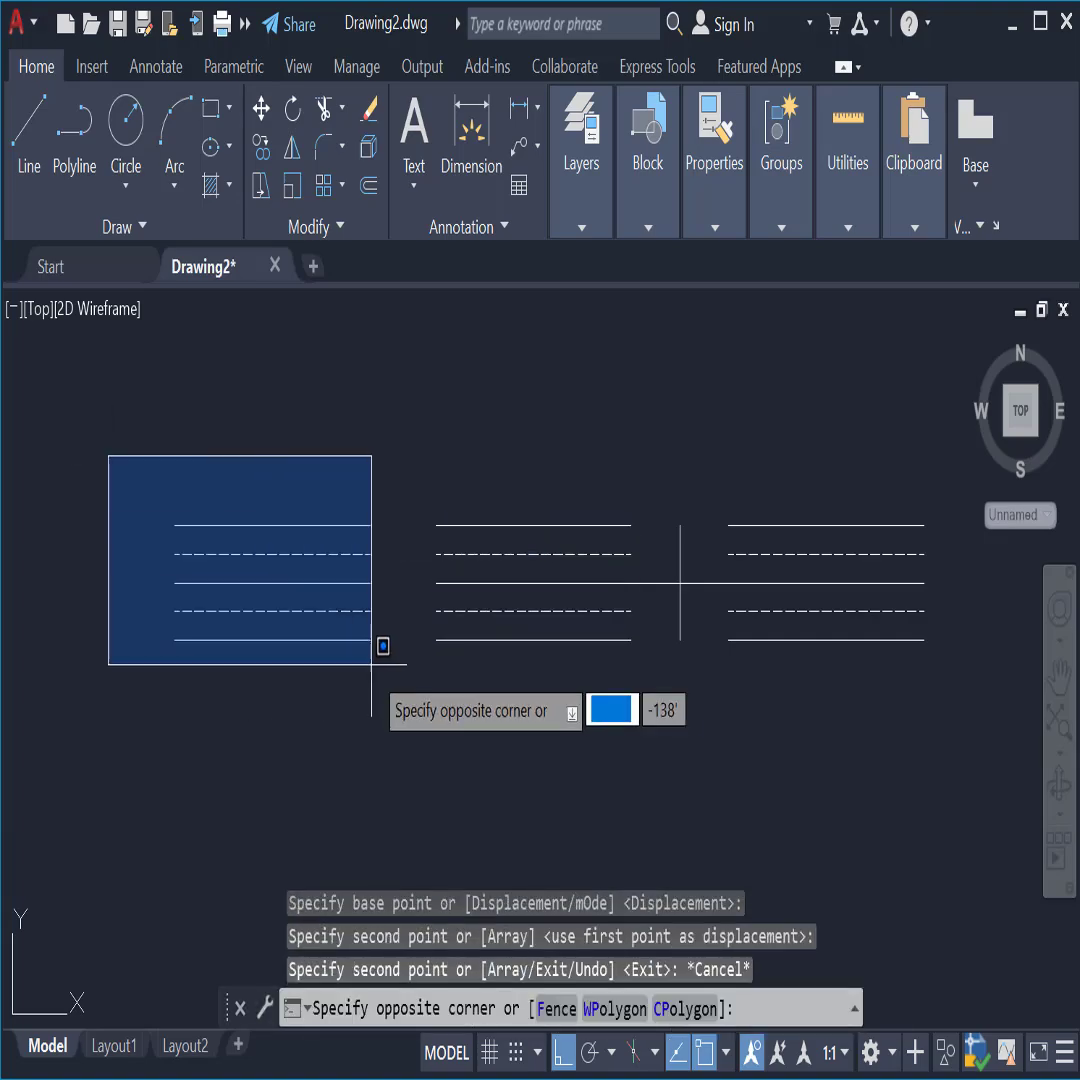
click(385, 673)
click(291, 107)
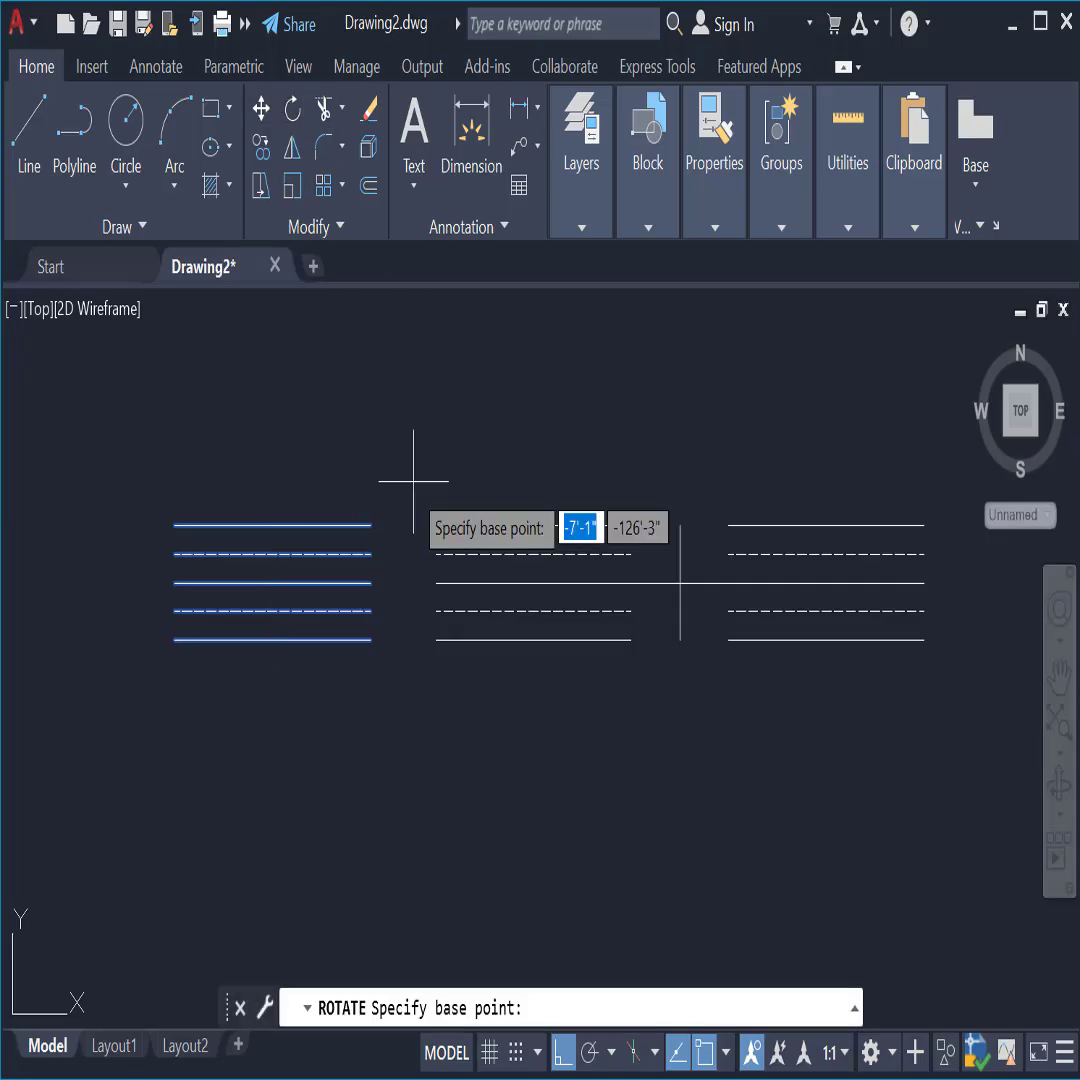
click(370, 525)
scroll(295, 651, down, 2)
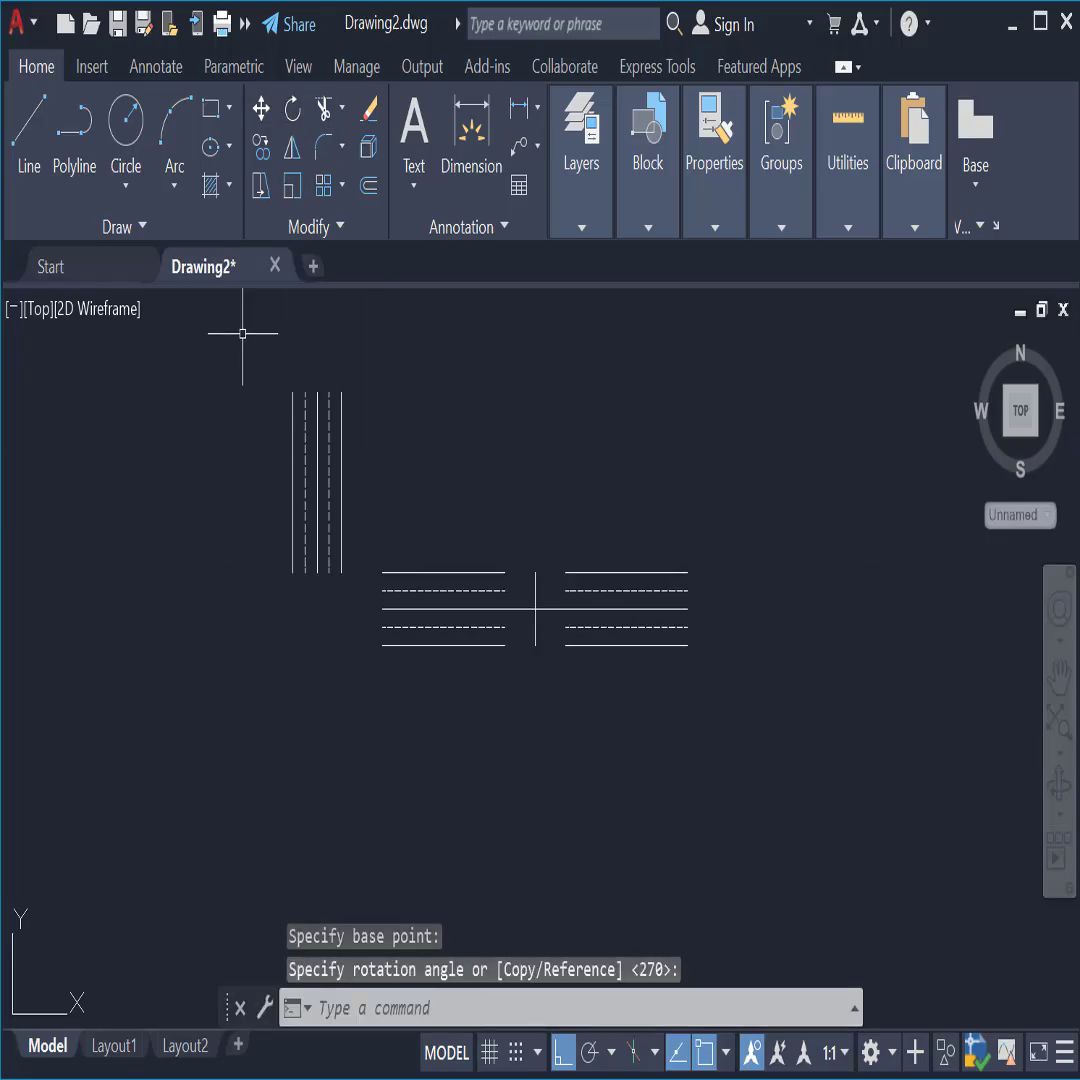
Step: Copy the vertical group from its middle line's lower end to the upper end of the vertical line at the junction
click(241, 336)
click(363, 659)
text(CO)
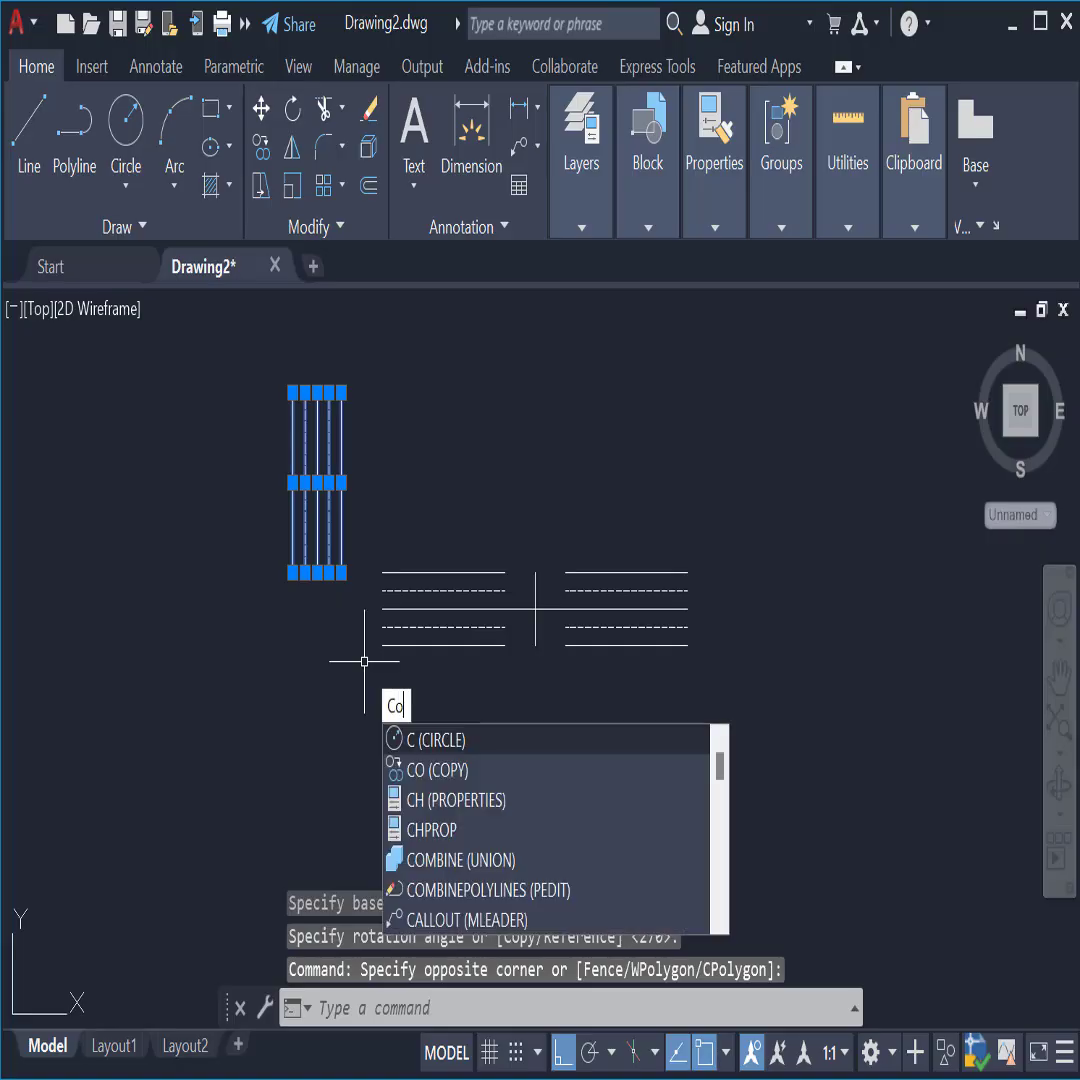
key(Return)
scroll(321, 625, up, 4)
click(310, 514)
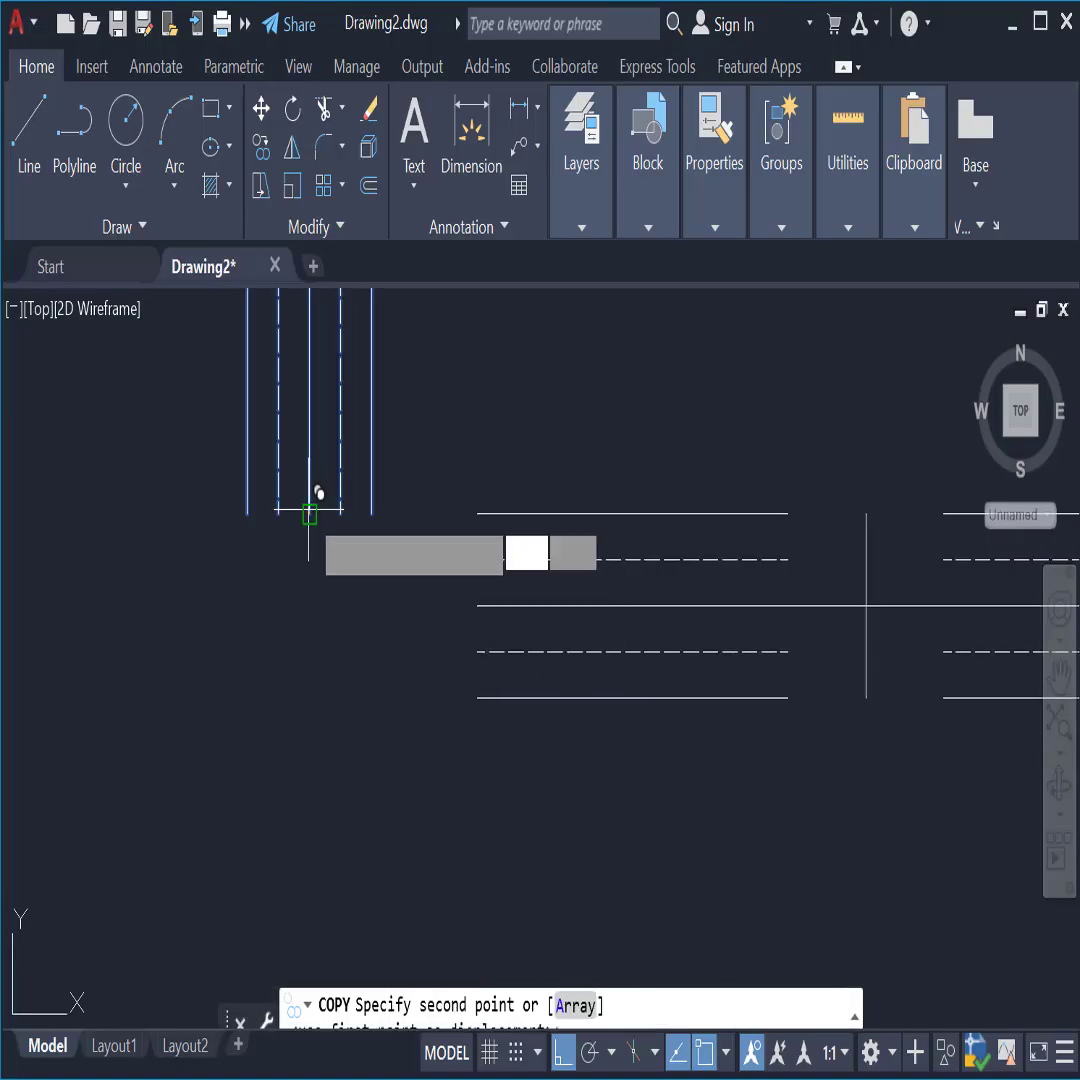
click(866, 514)
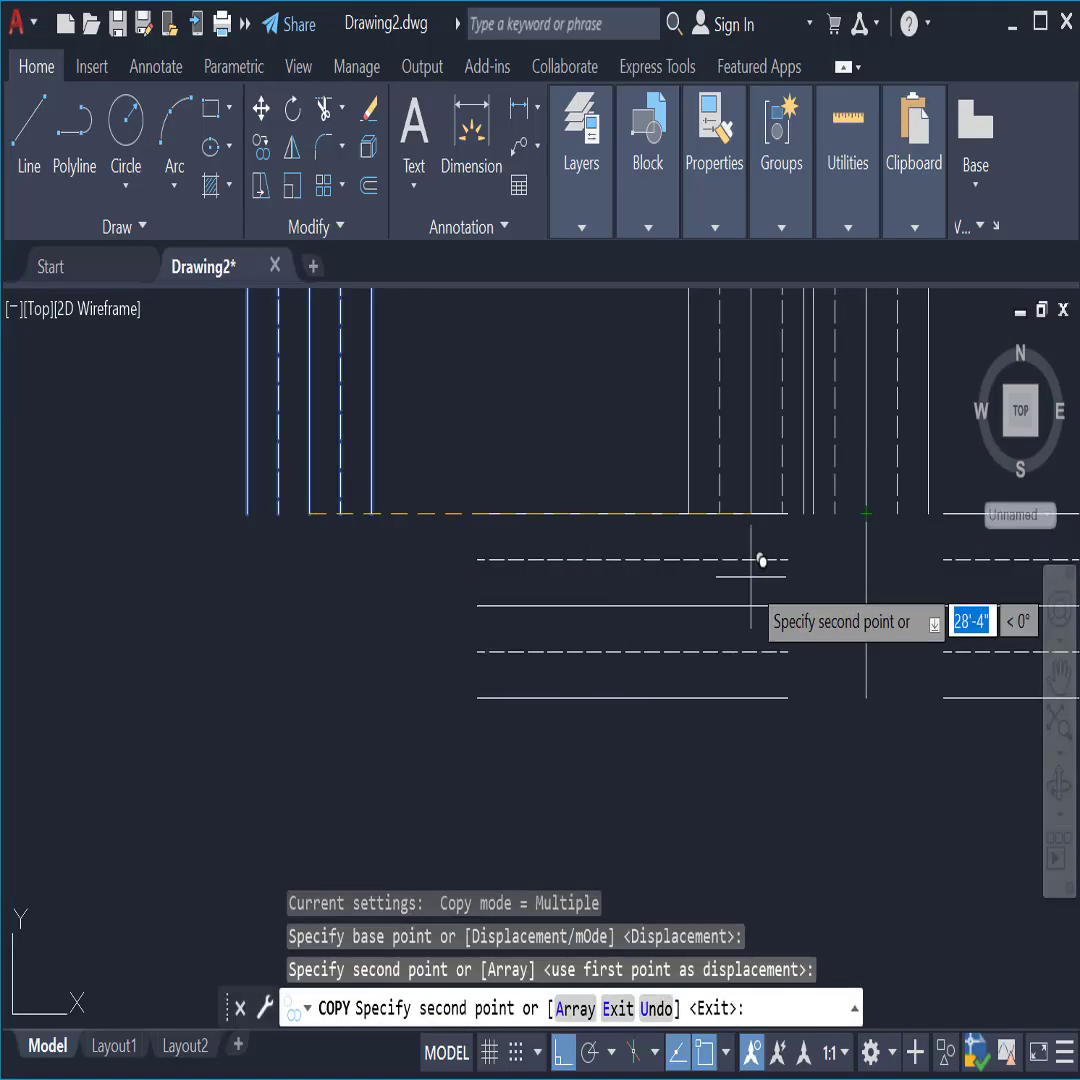
key(Escape)
scroll(387, 462, down, 2)
scroll(387, 462, down, 2)
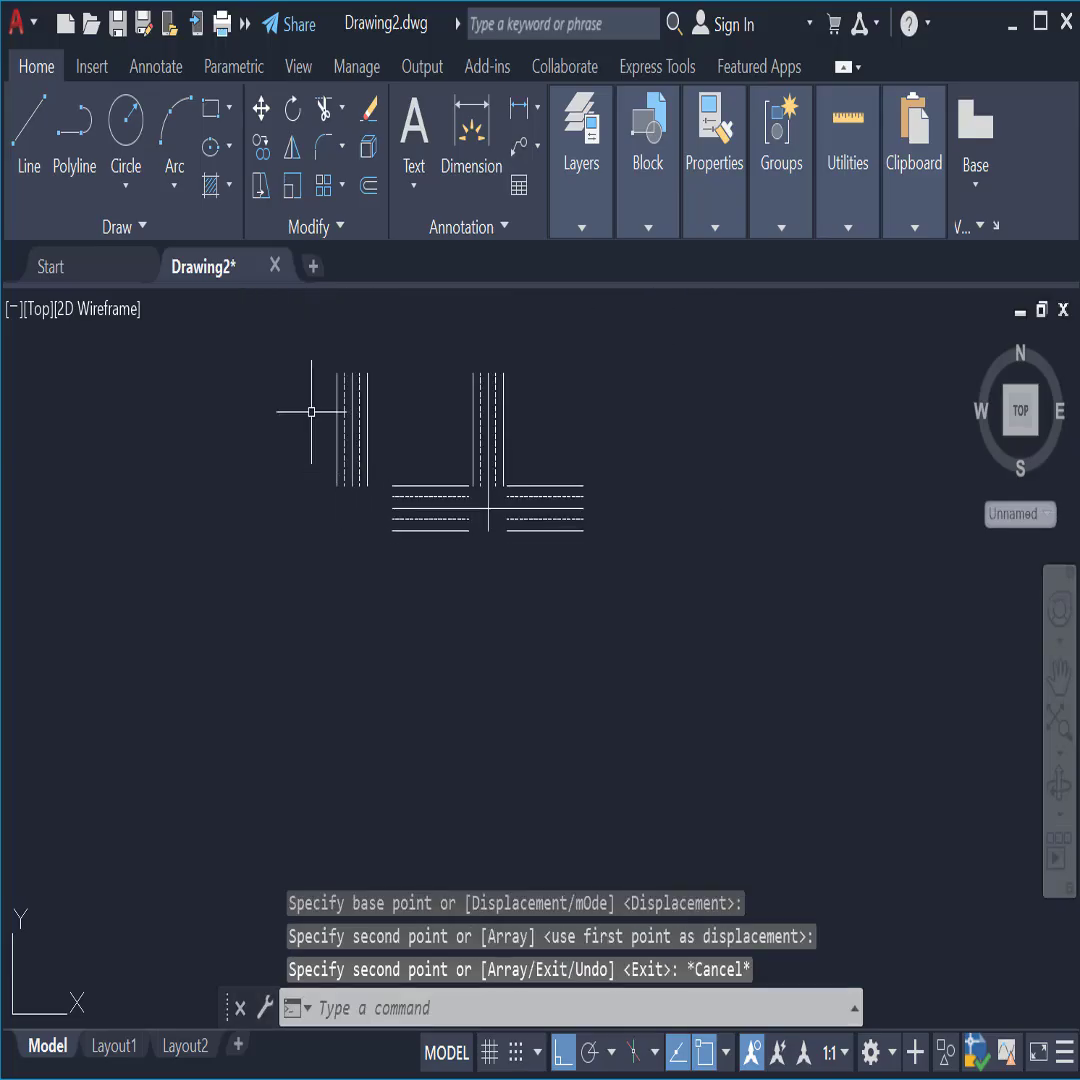
Step: Copy the original vertical group from its middle line's upper end to the lower end of the vertical line at the junction
click(300, 345)
click(390, 500)
text(c)
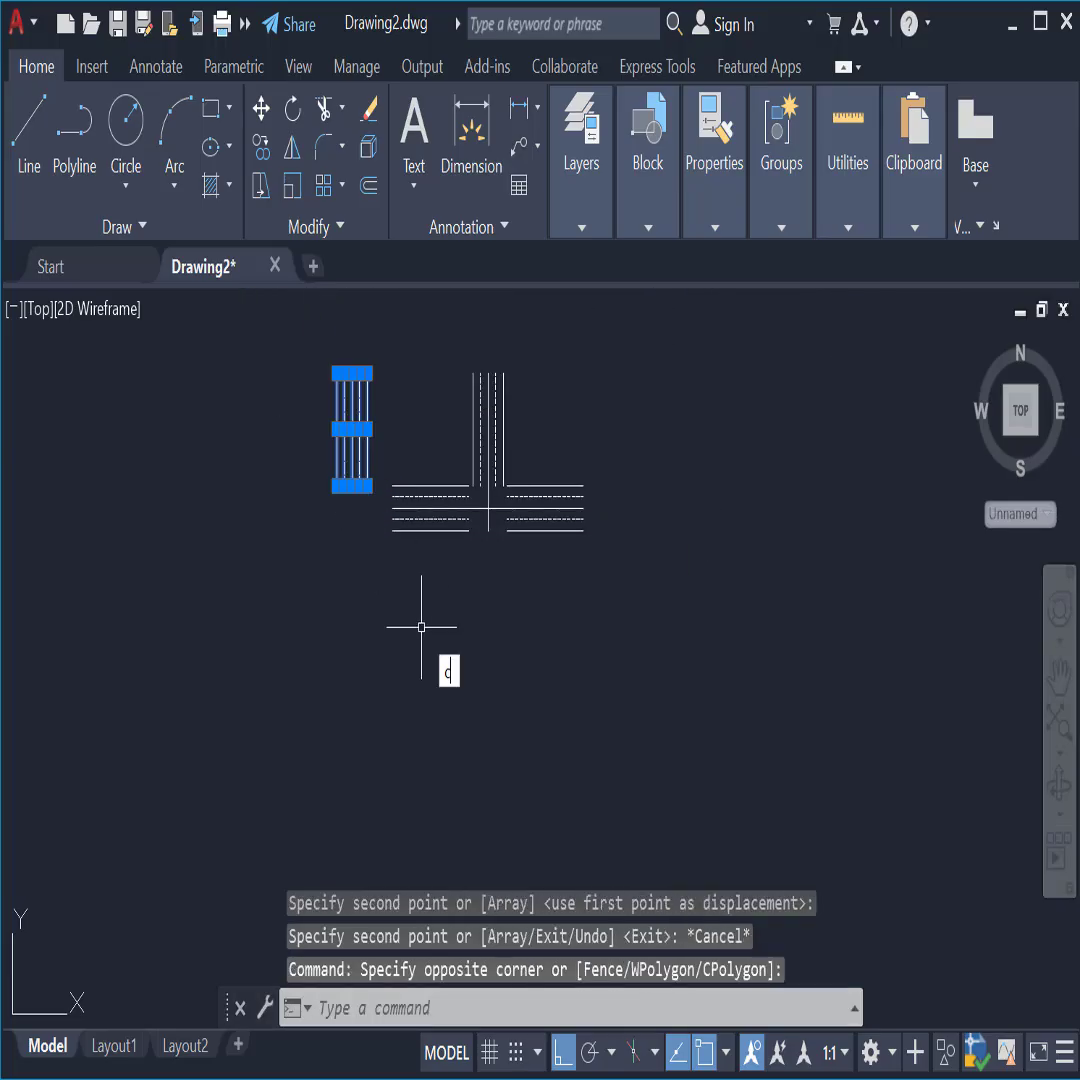
text(o)
key(Return)
scroll(339, 524, up, 5)
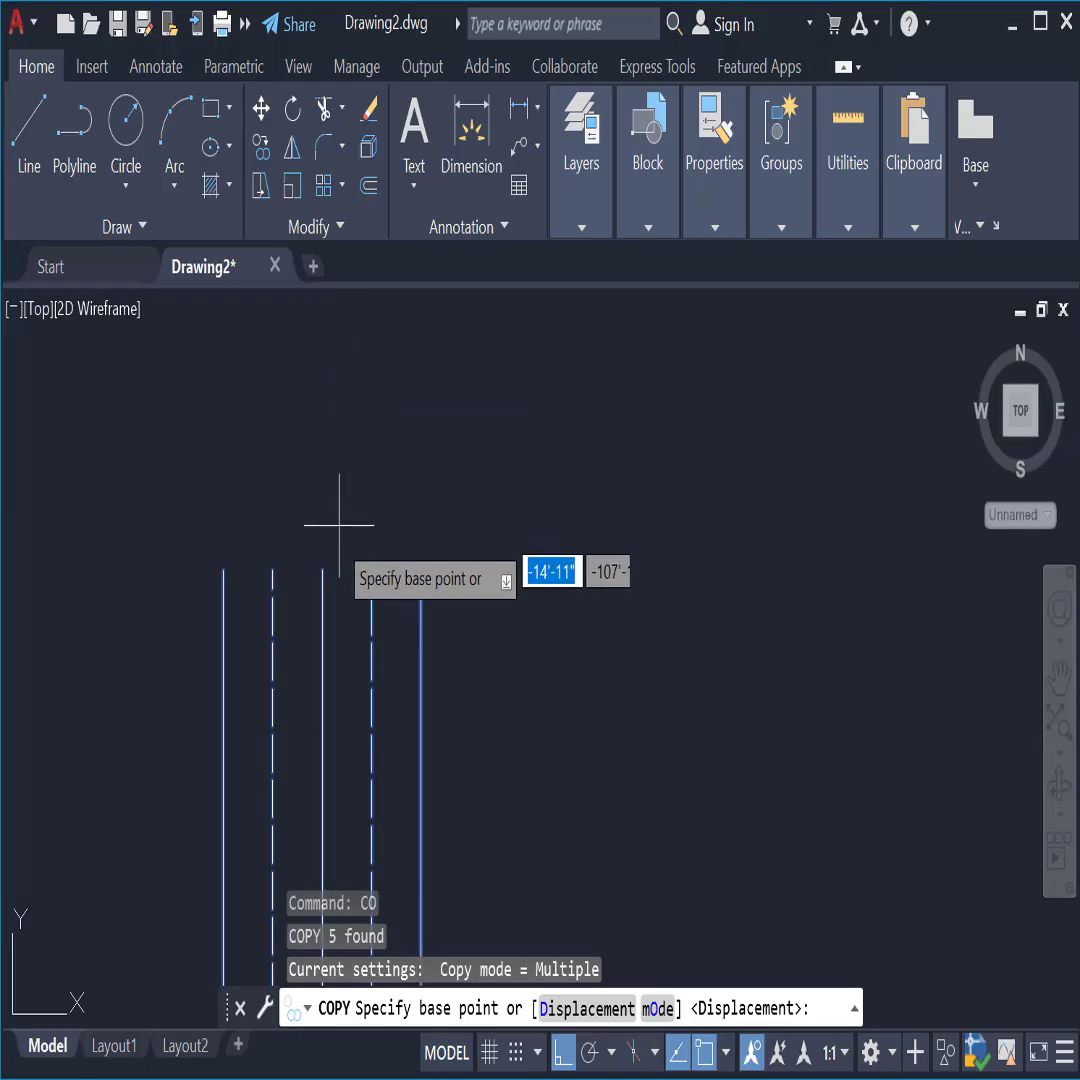
click(322, 569)
scroll(475, 562, down, 5)
scroll(545, 552, up, 3)
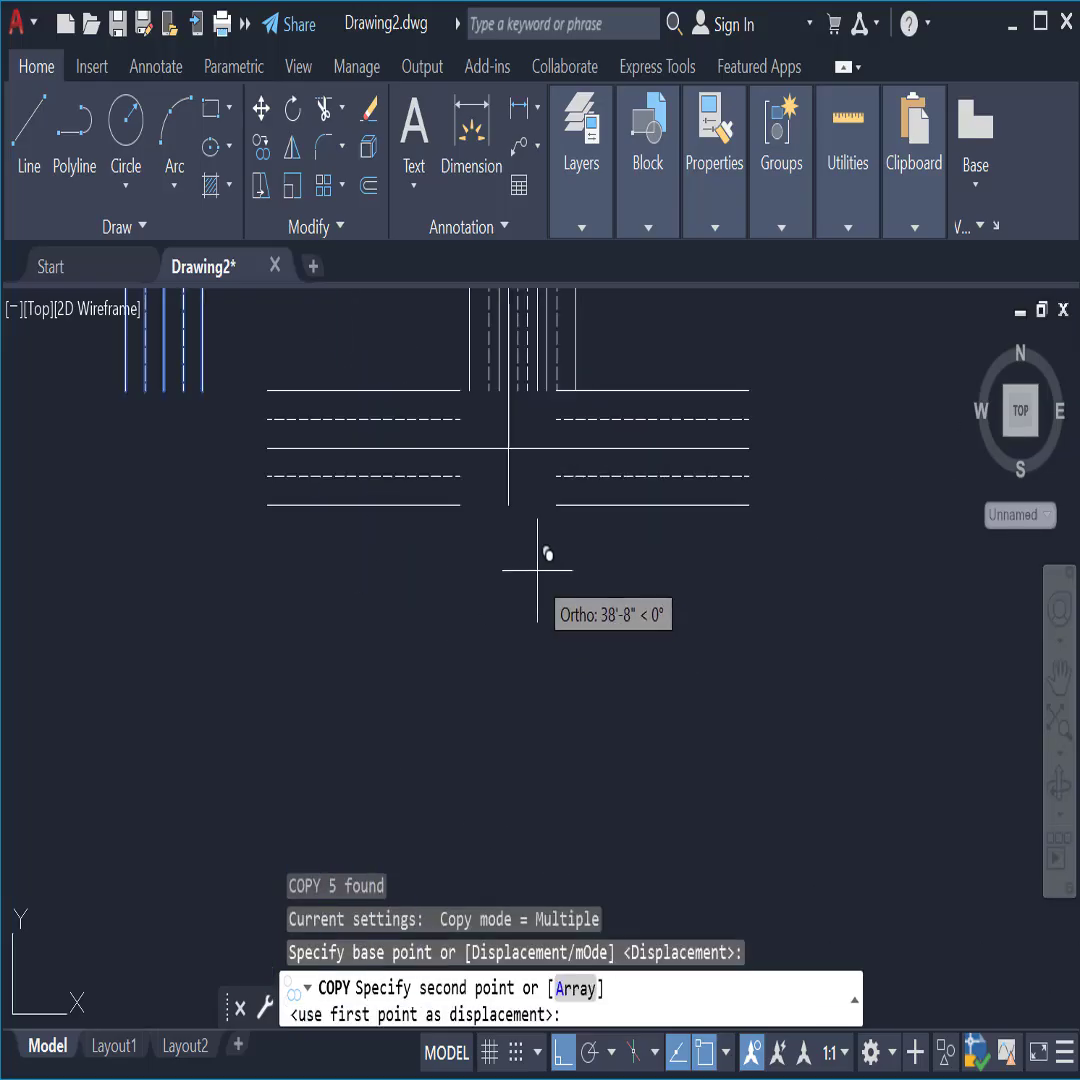
click(509, 503)
key(Escape)
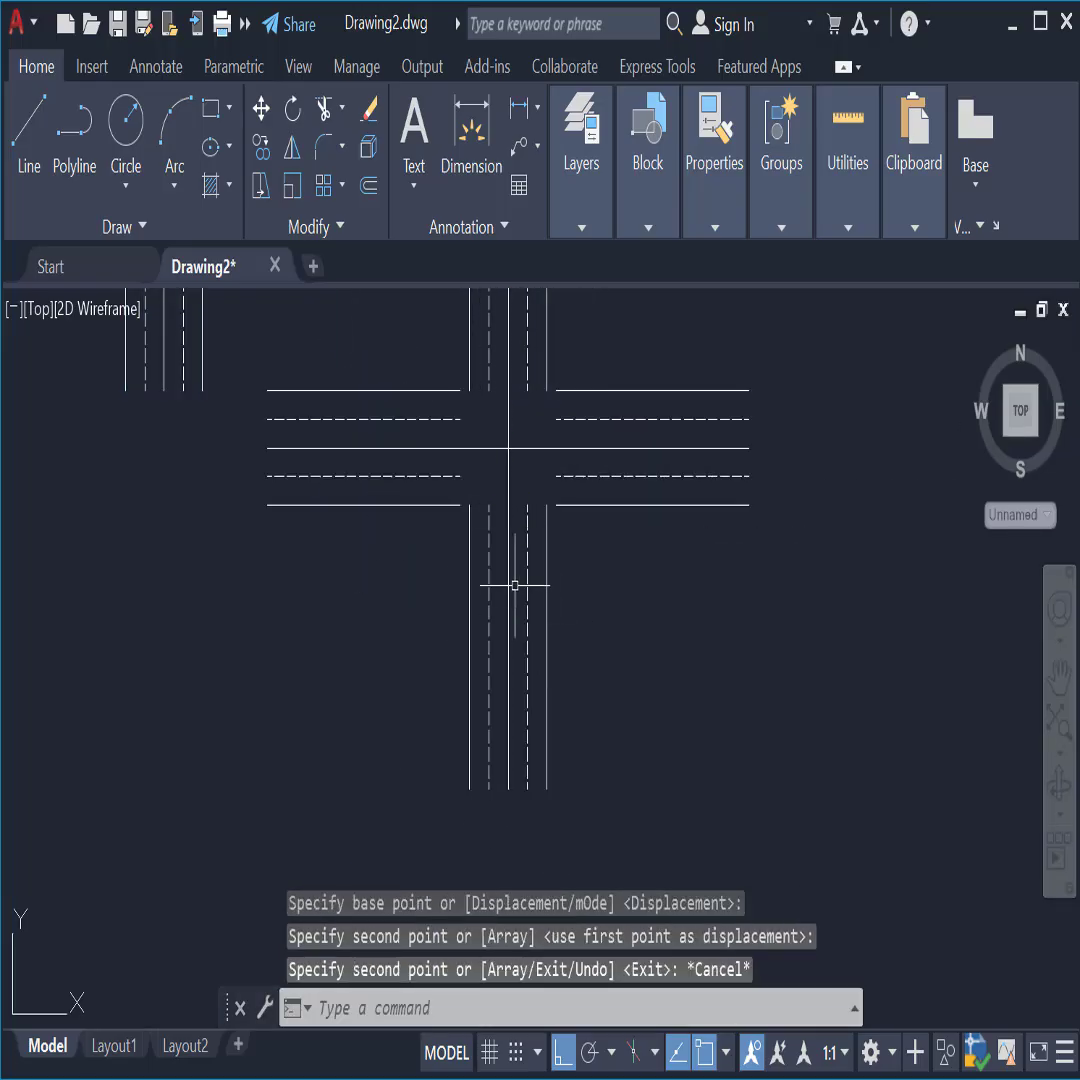
Step: Move the lower vertical group of five lines straight down by 12, away from the junction
click(461, 498)
click(580, 800)
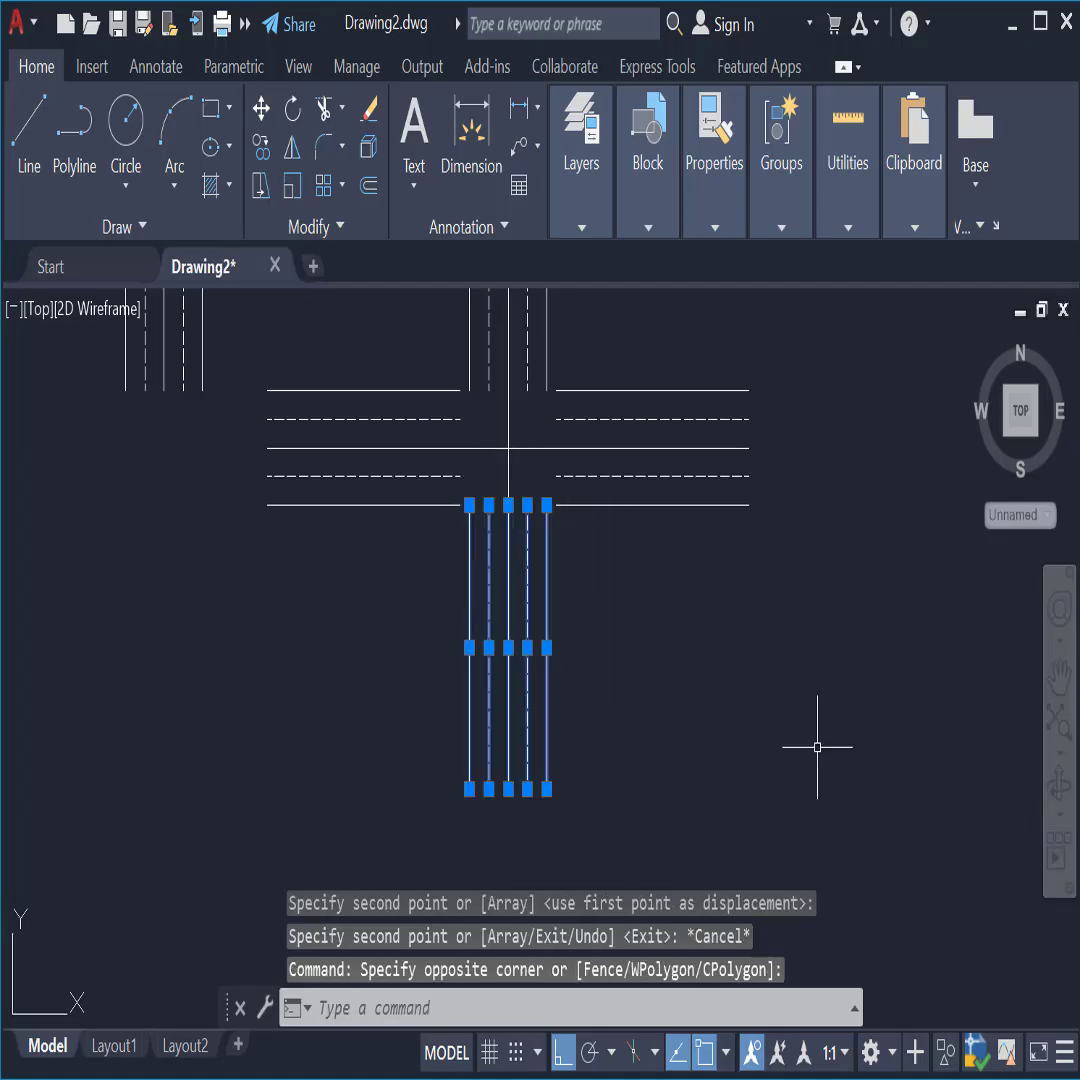
text(m)
key(Return)
click(828, 742)
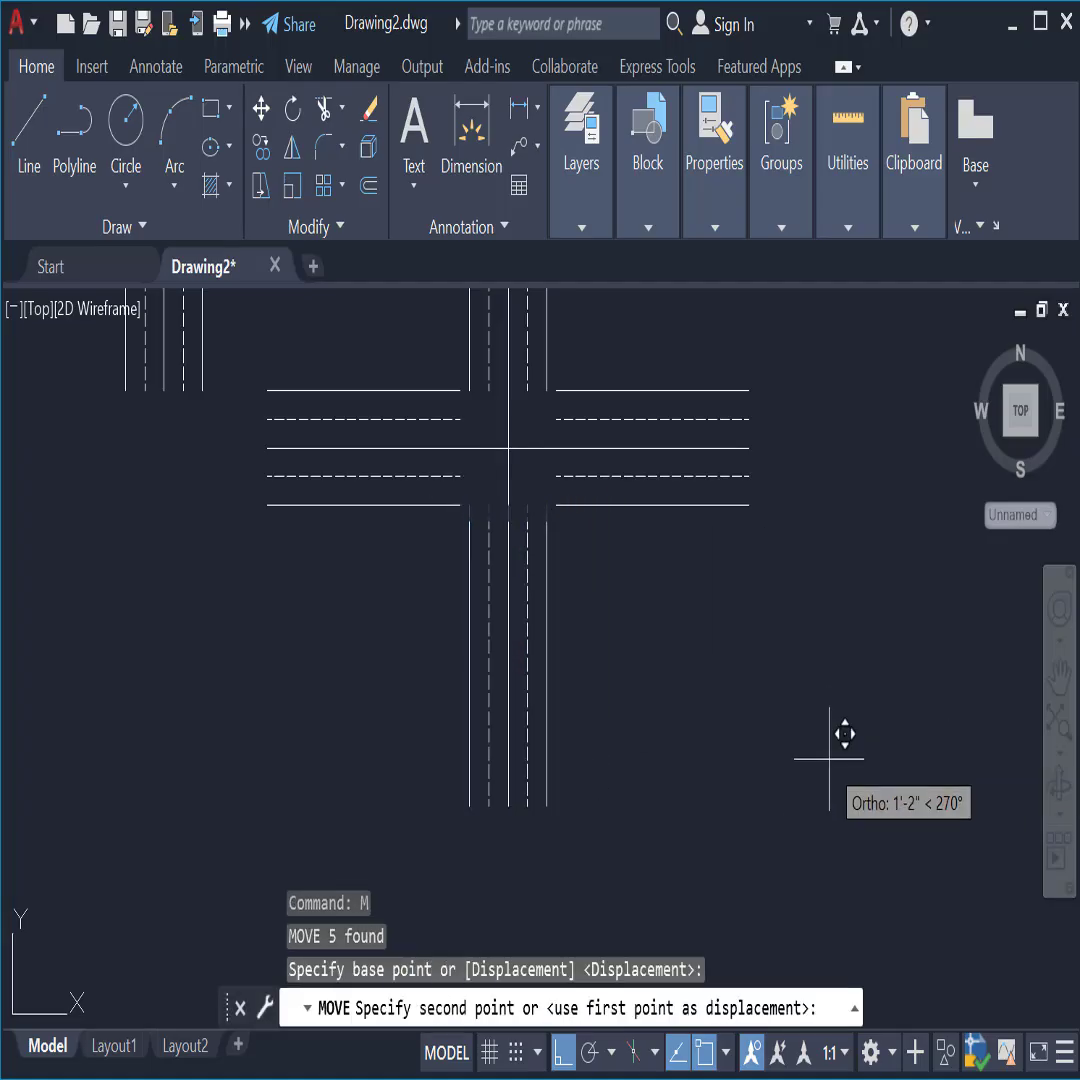
text(12)
key(Return)
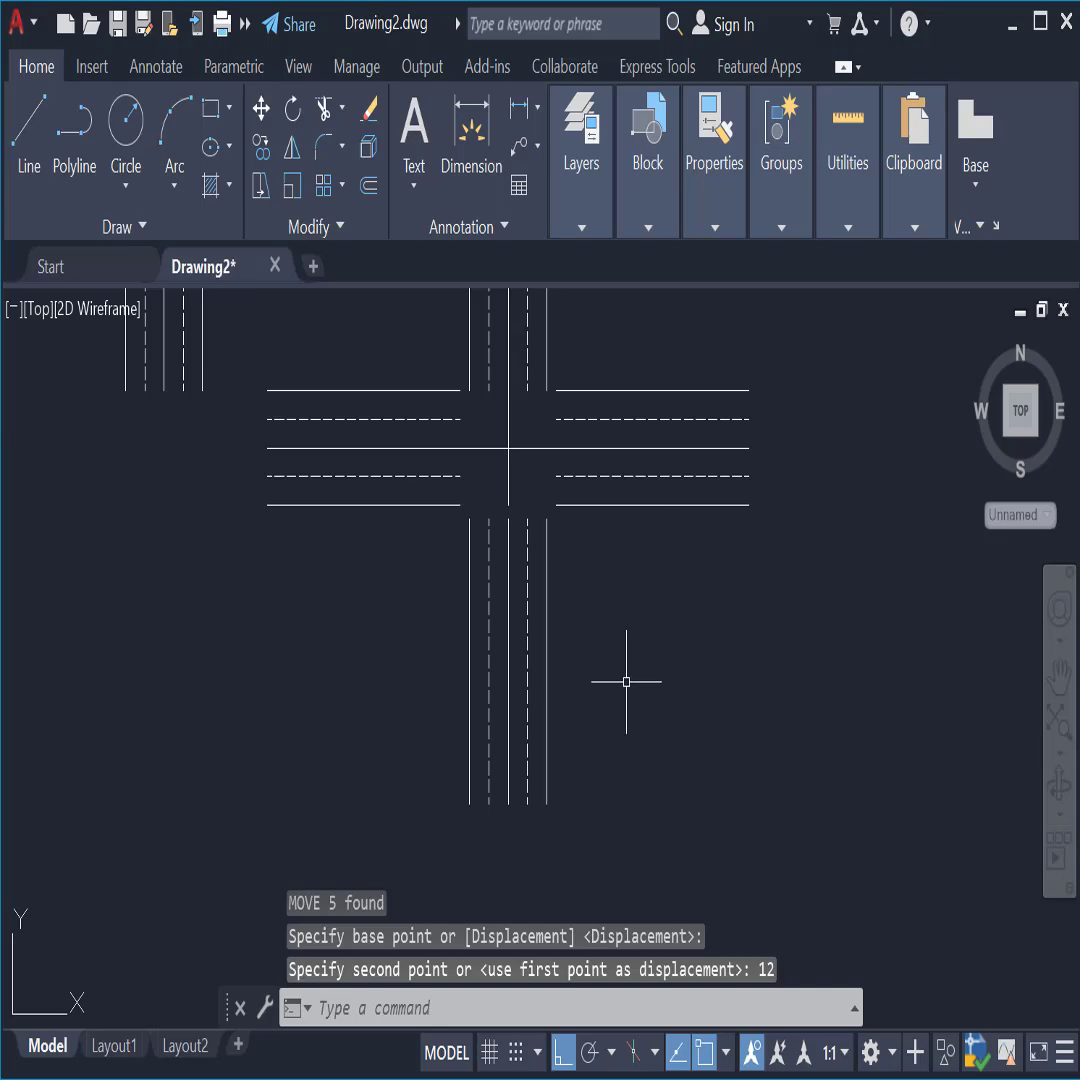
Step: Move the upper vertical group of five lines straight up by 12, away from the junction
scroll(626, 682, down, 2)
scroll(550, 360, up, 3)
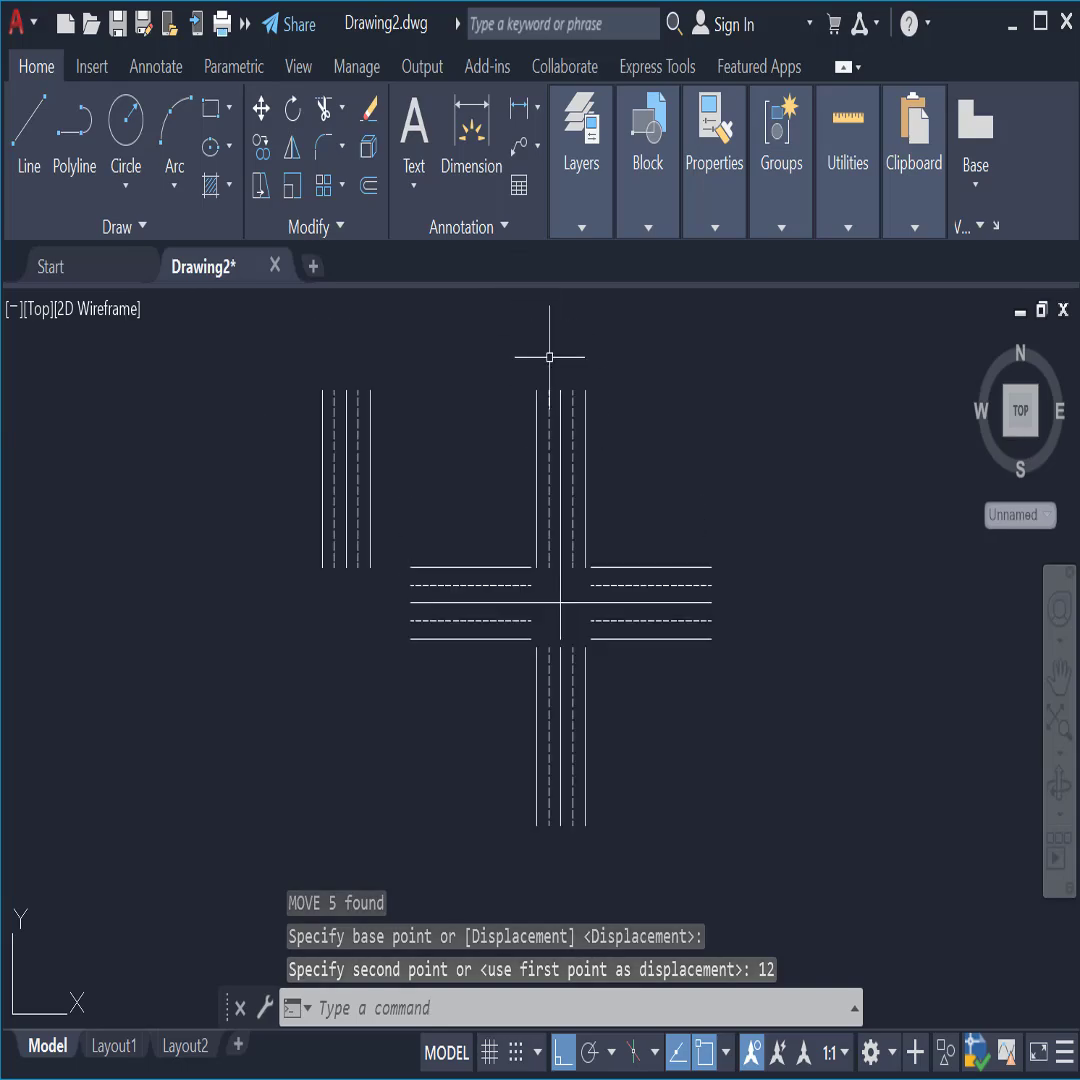
click(494, 362)
click(632, 705)
text(m)
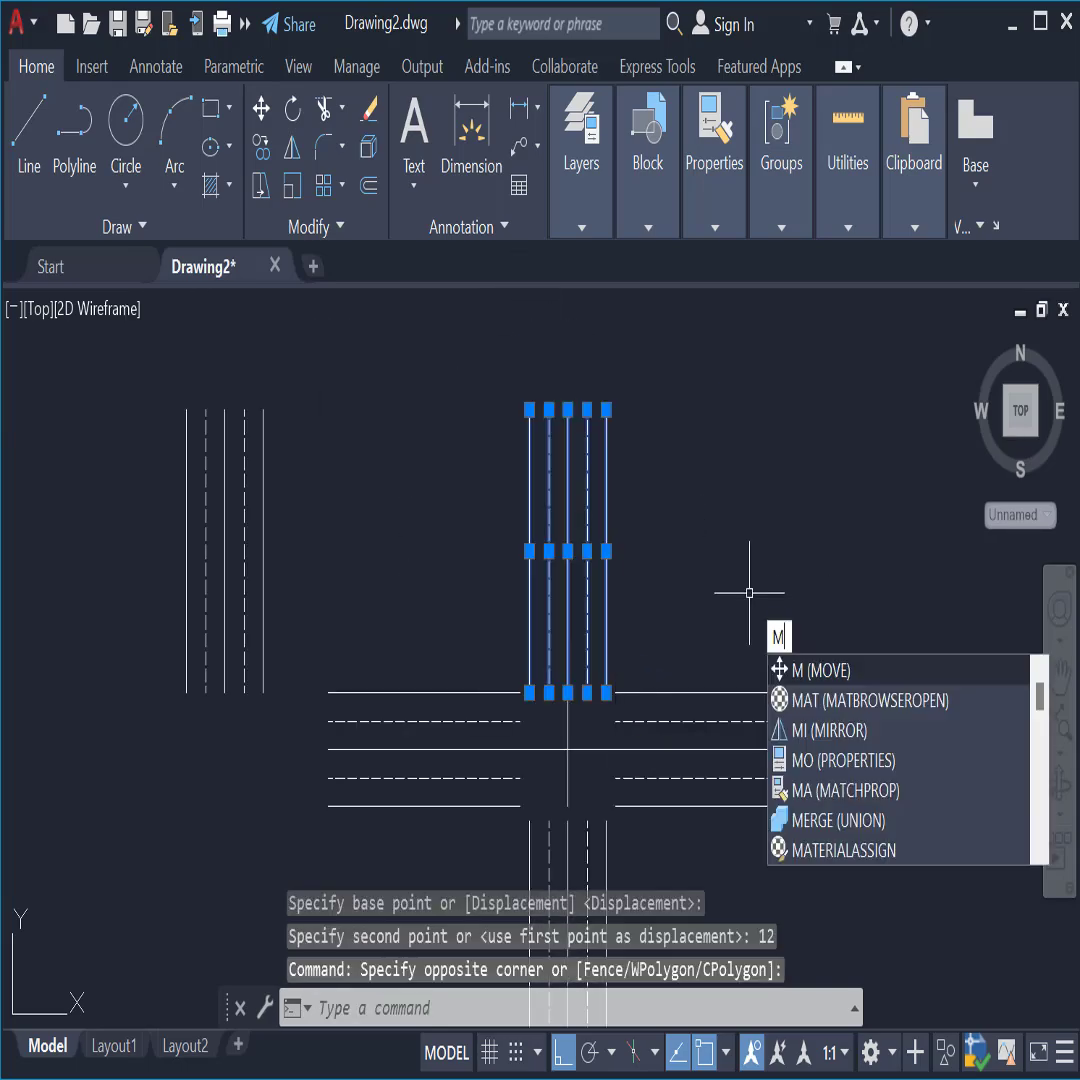
key(Return)
click(751, 590)
text(12)
key(Return)
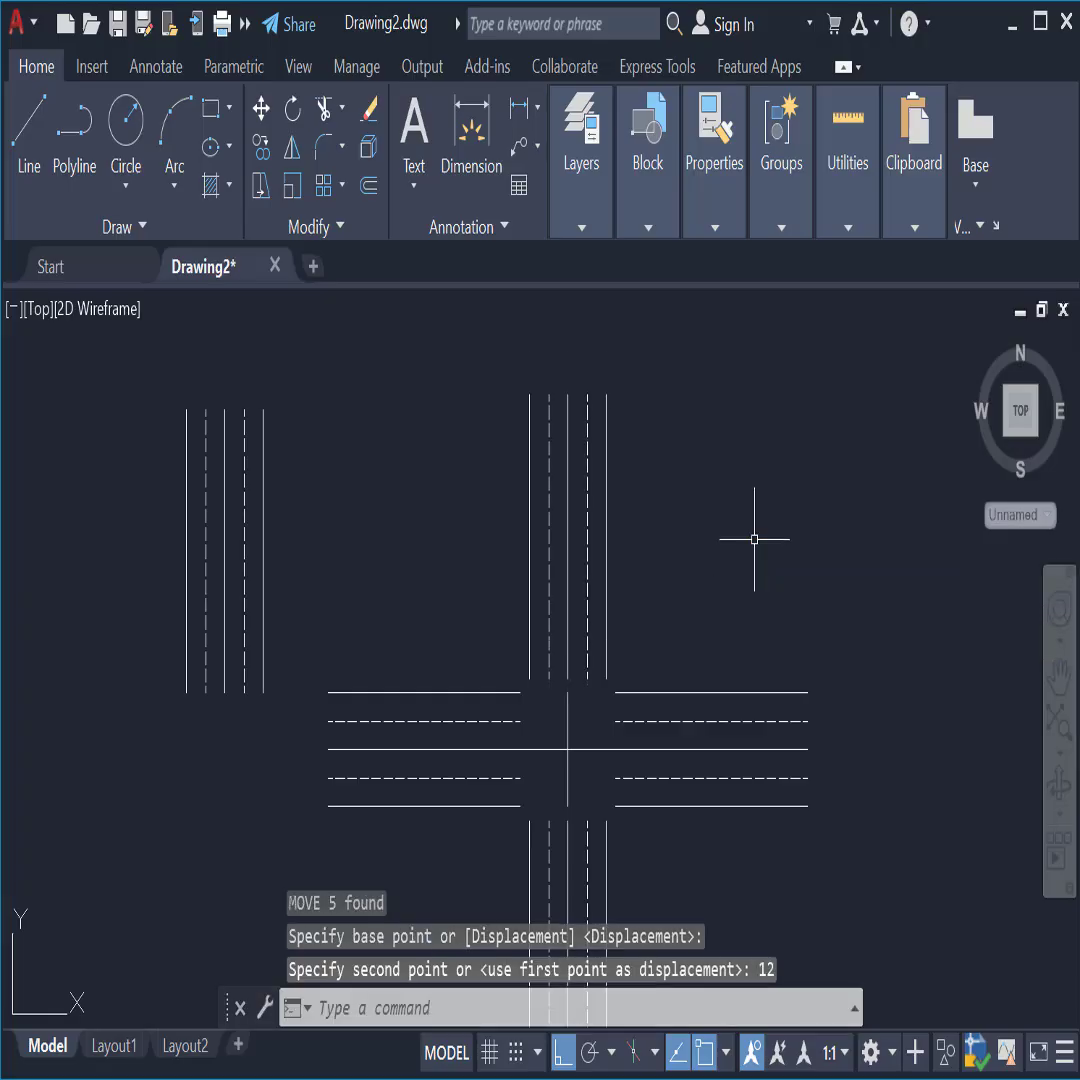
Step: Erase the two short solid lines that cross in the middle of the junction
click(563, 748)
click(566, 713)
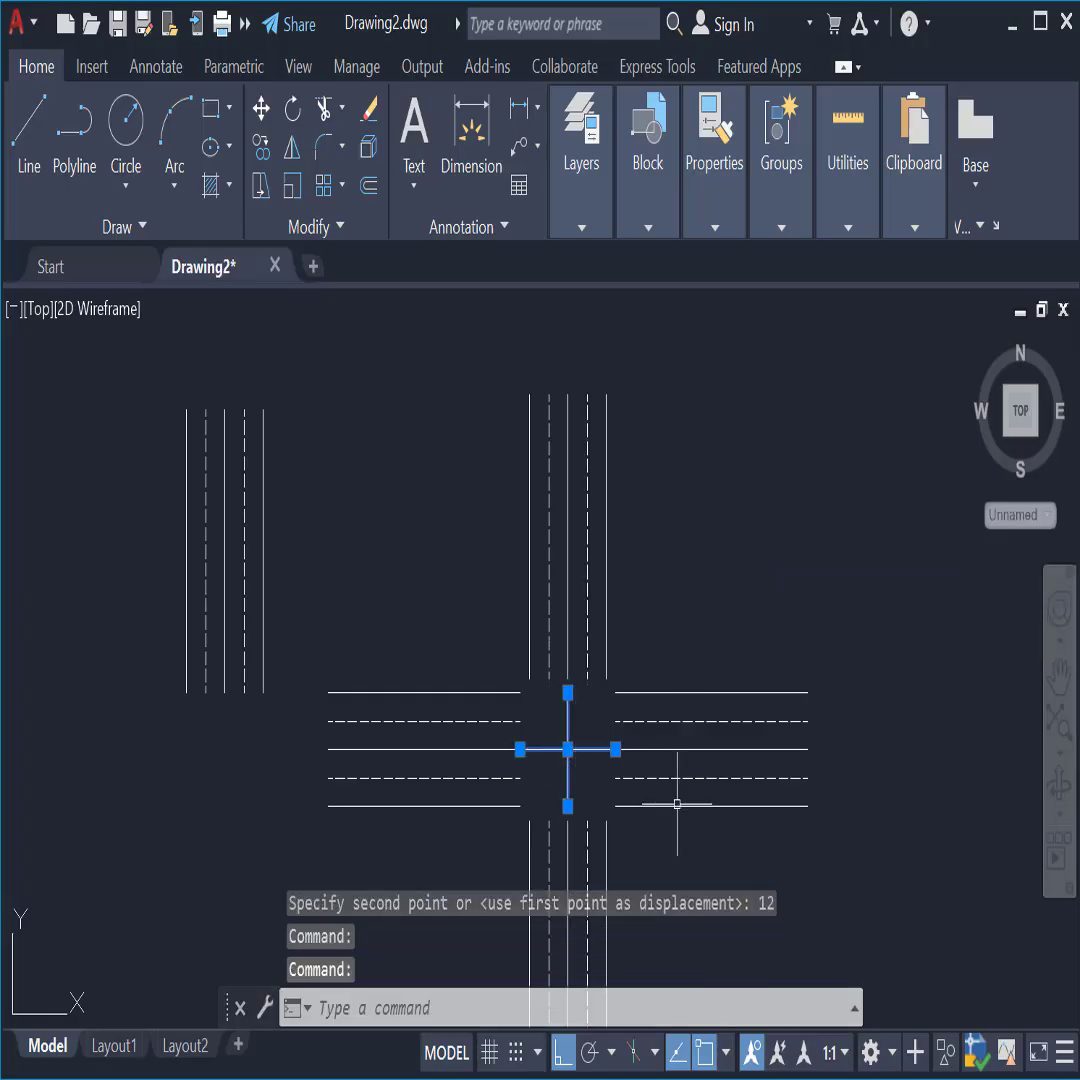
key(Delete)
Step: Erase the spare vertical group of five lines standing to the left of the intersection
scroll(302, 600, down, 2)
click(176, 470)
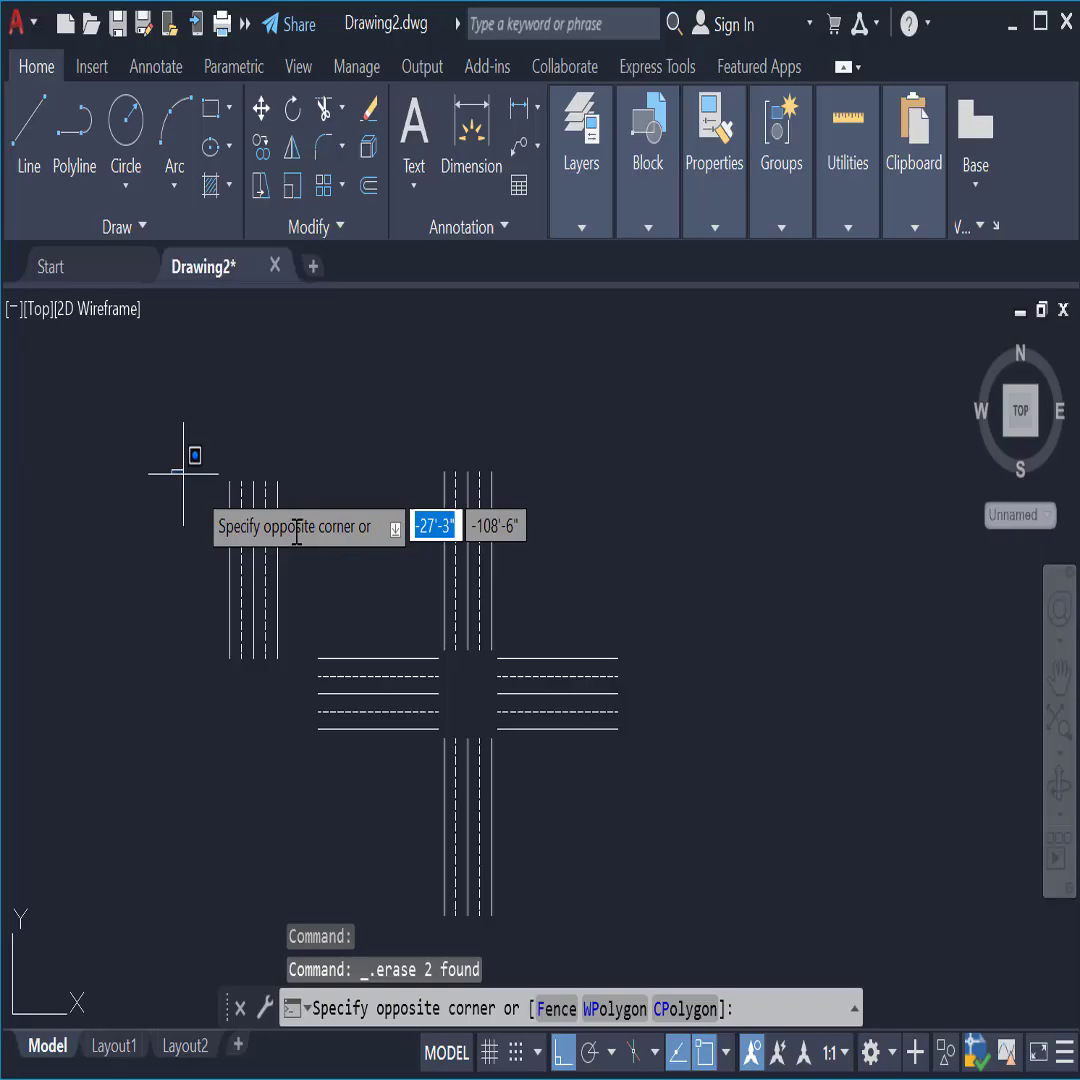
click(321, 706)
key(Delete)
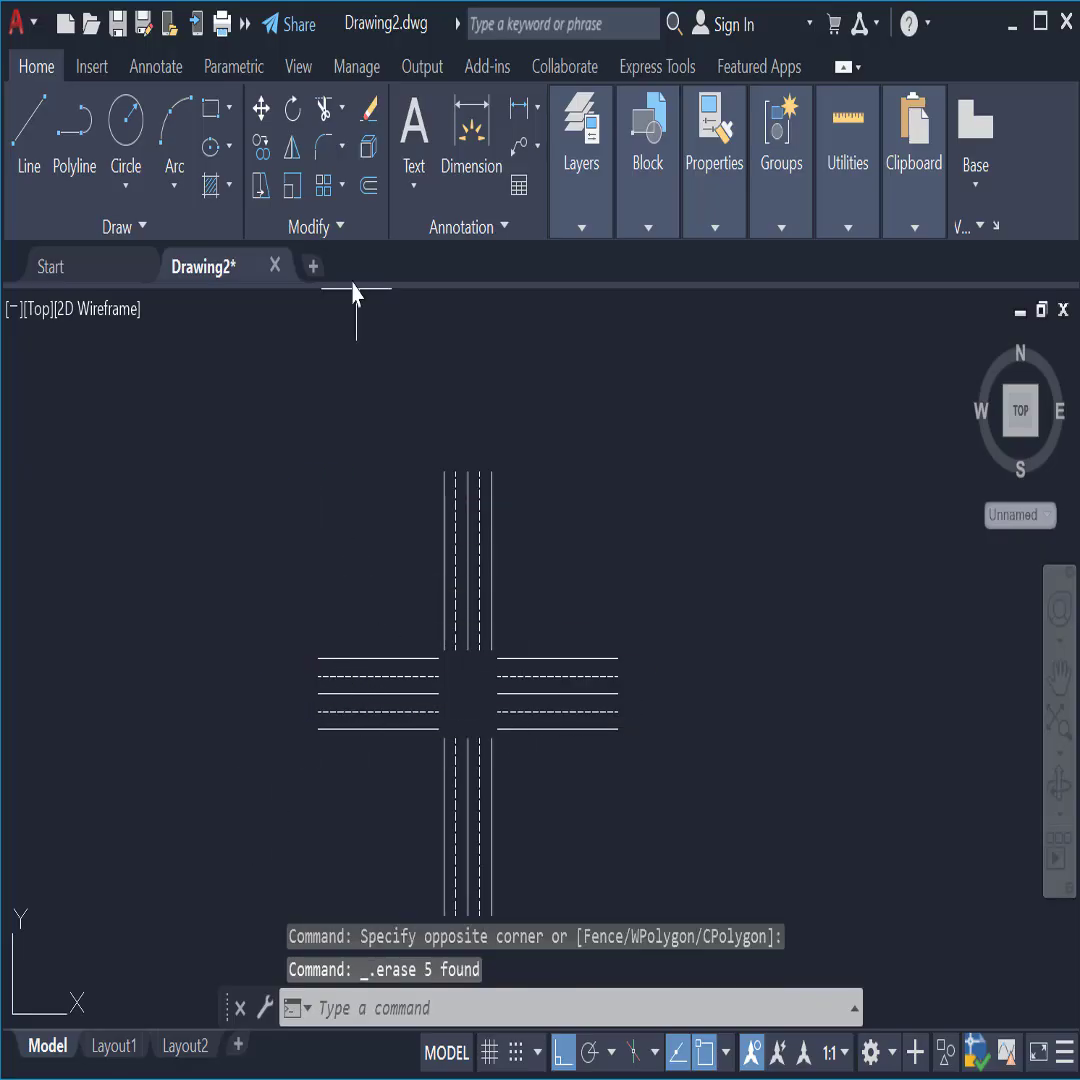
Step: Draw a circle centred on the junction where the road centre lines align, sized to fit between the four road ends
click(148, 128)
scroll(421, 695, up, 3)
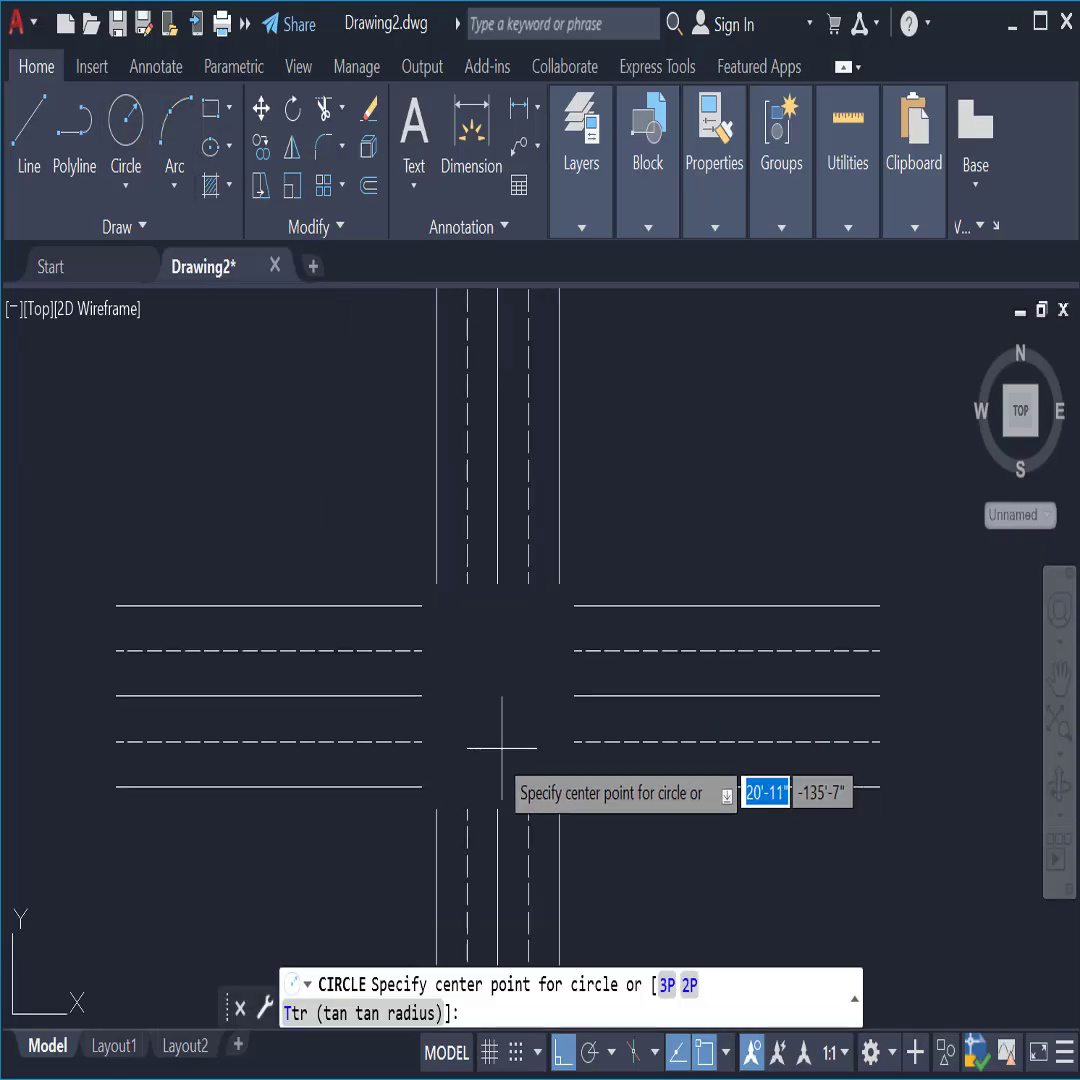
click(497, 695)
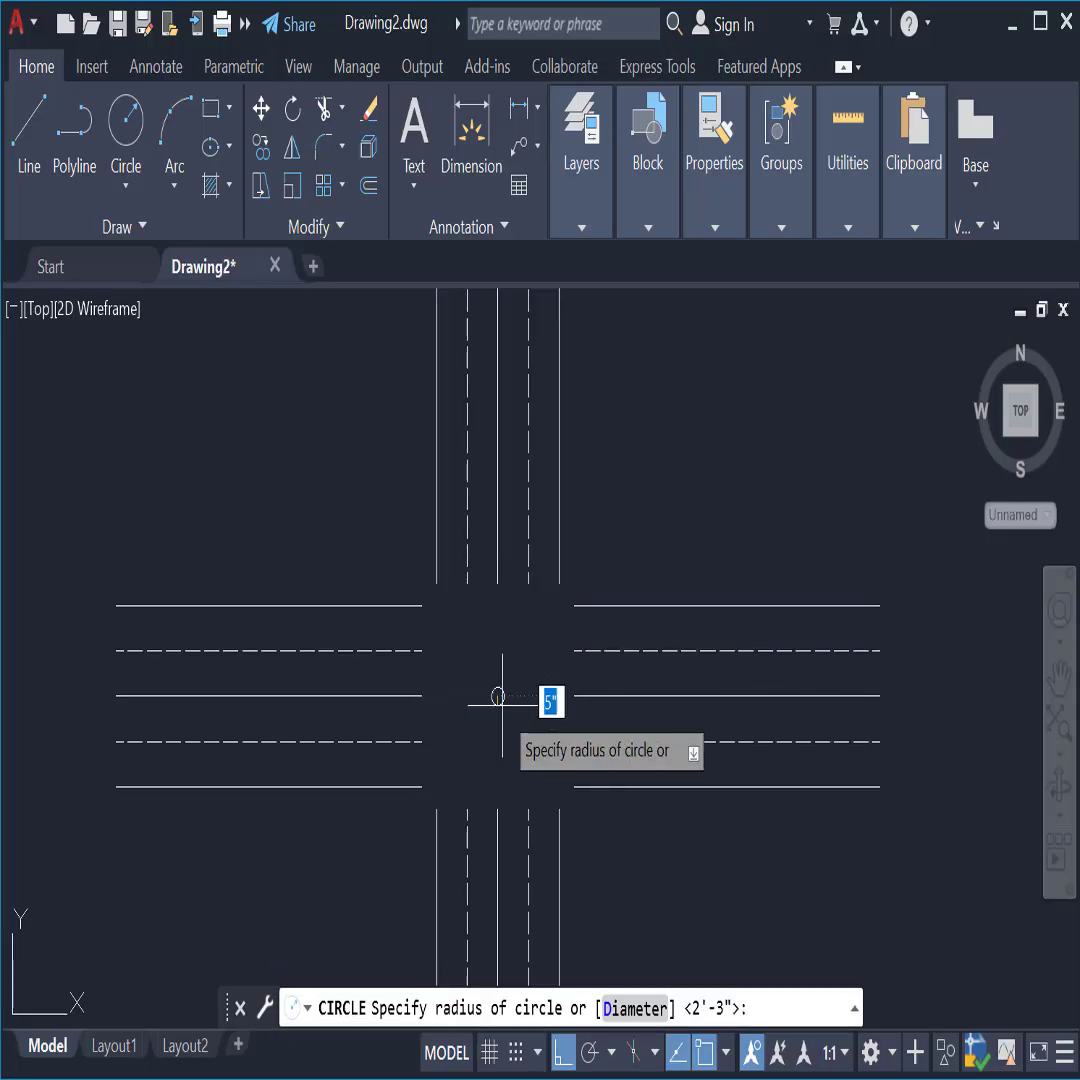
click(540, 618)
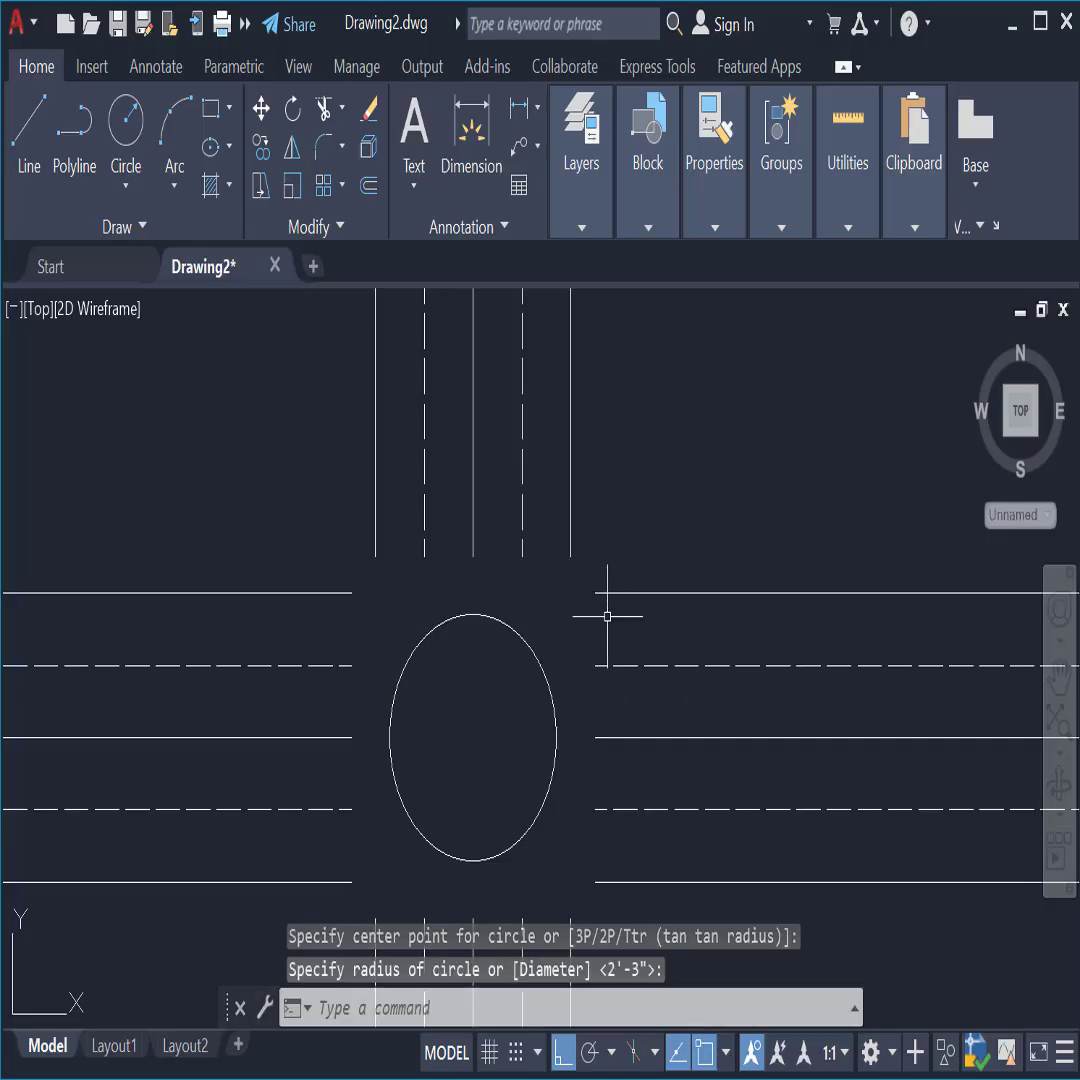
Step: Offset the centre circle outward by 30, and offset the resulting circle outward by 30 again
text(offset)
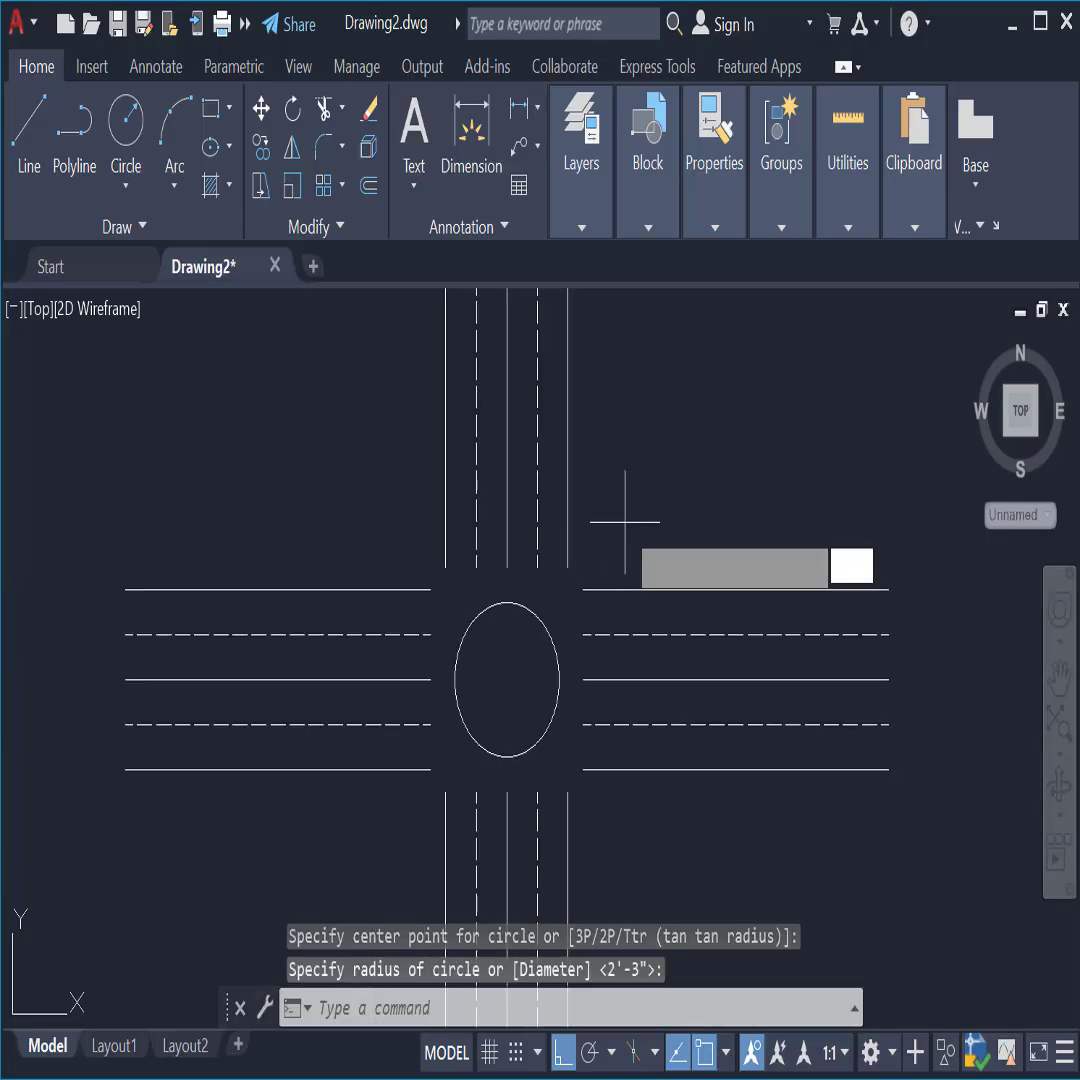
key(Return)
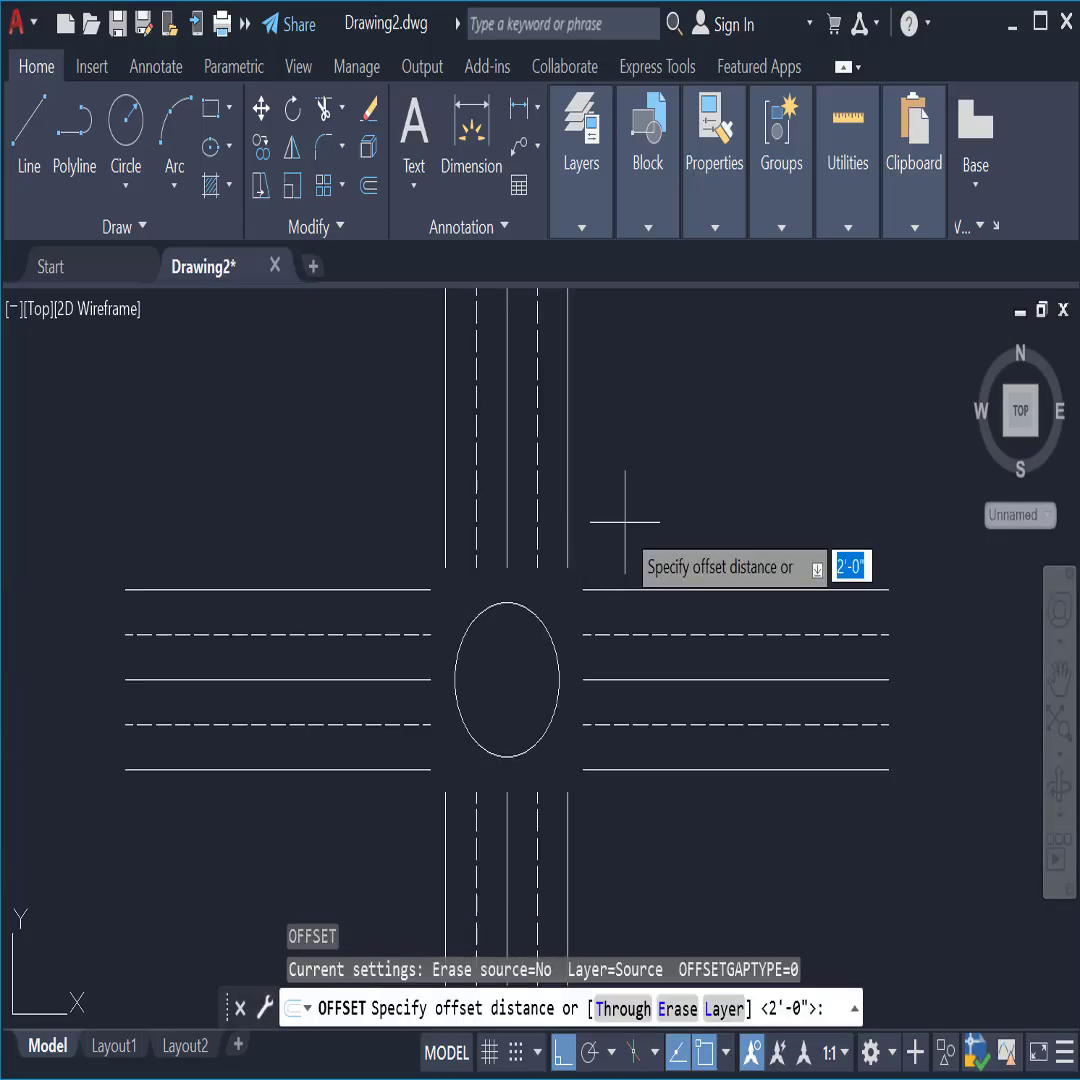
text(30)
key(Return)
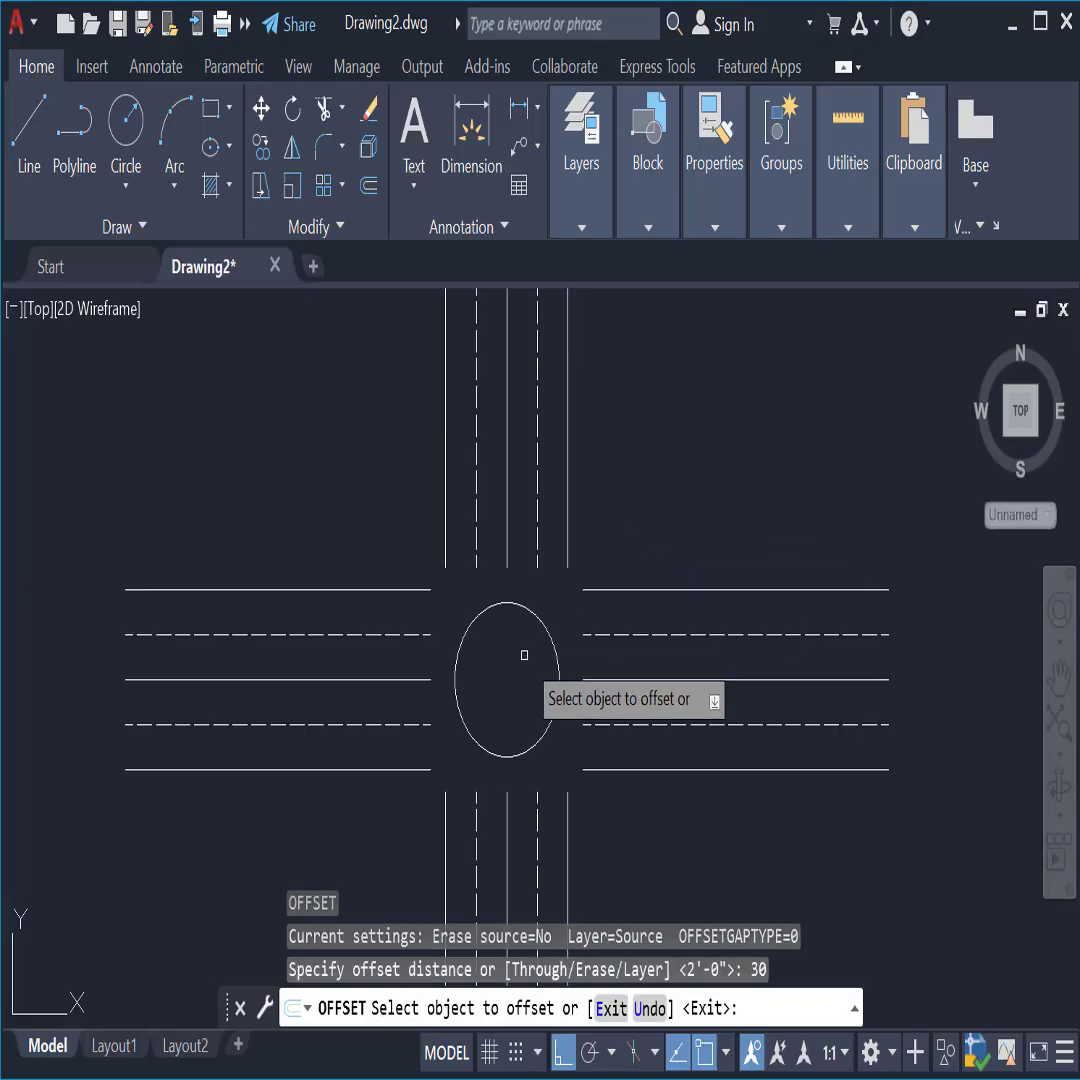
click(546, 630)
click(624, 494)
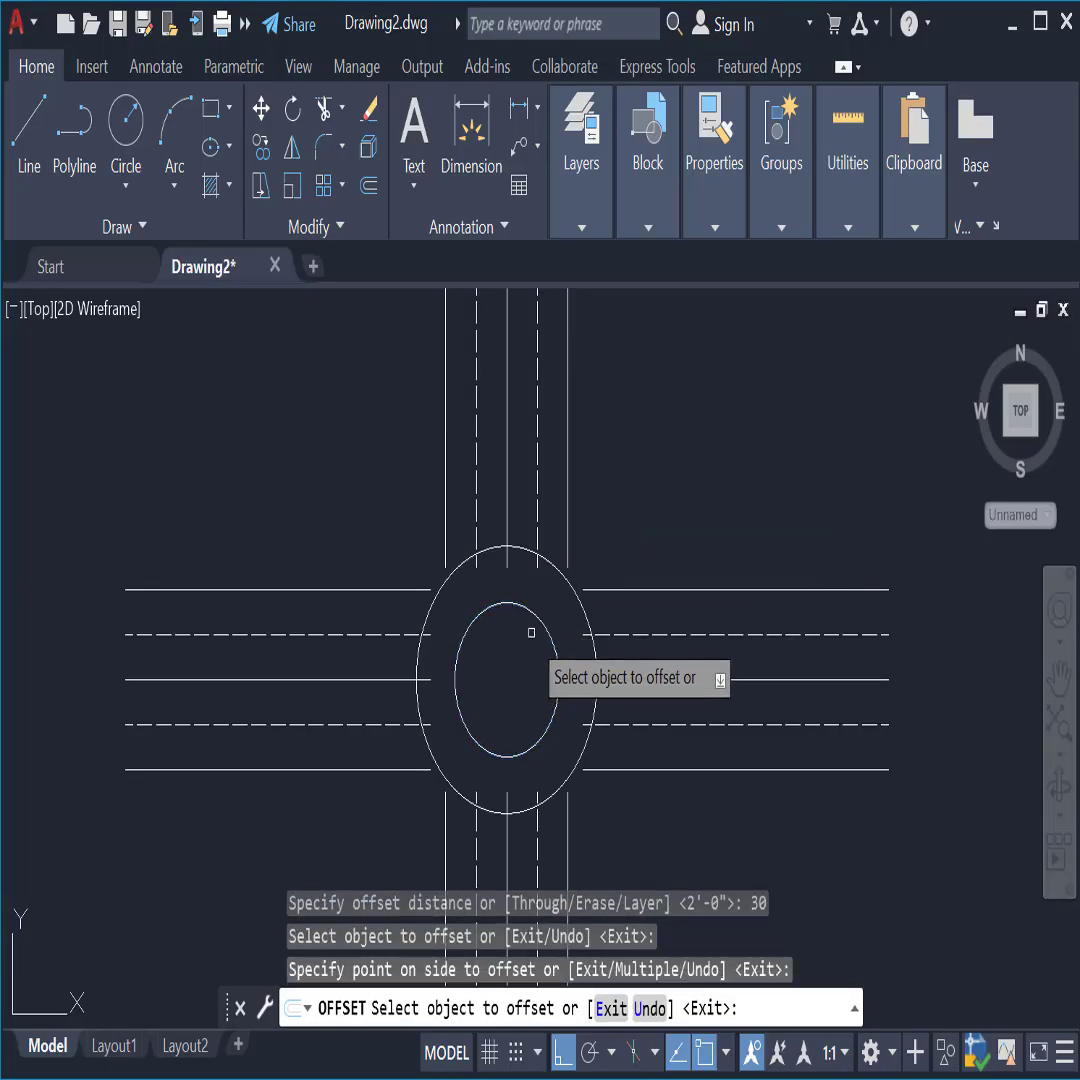
click(562, 583)
click(590, 600)
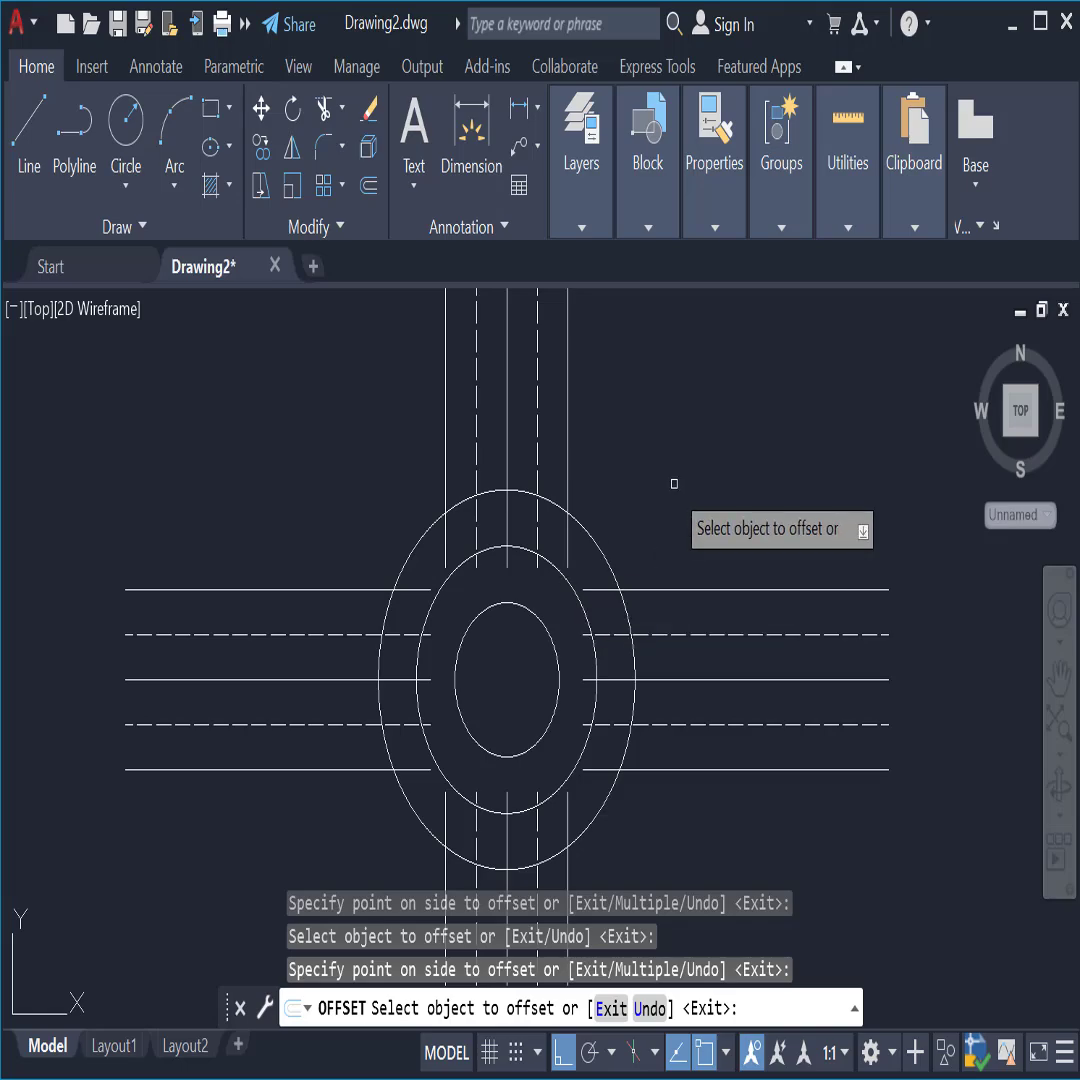
key(Escape)
Step: Fillet the upper road's right edge and the right road's upper edge to the outer circle with a 7'-0" radius
scroll(674, 537, down, 3)
scroll(656, 586, up, 2)
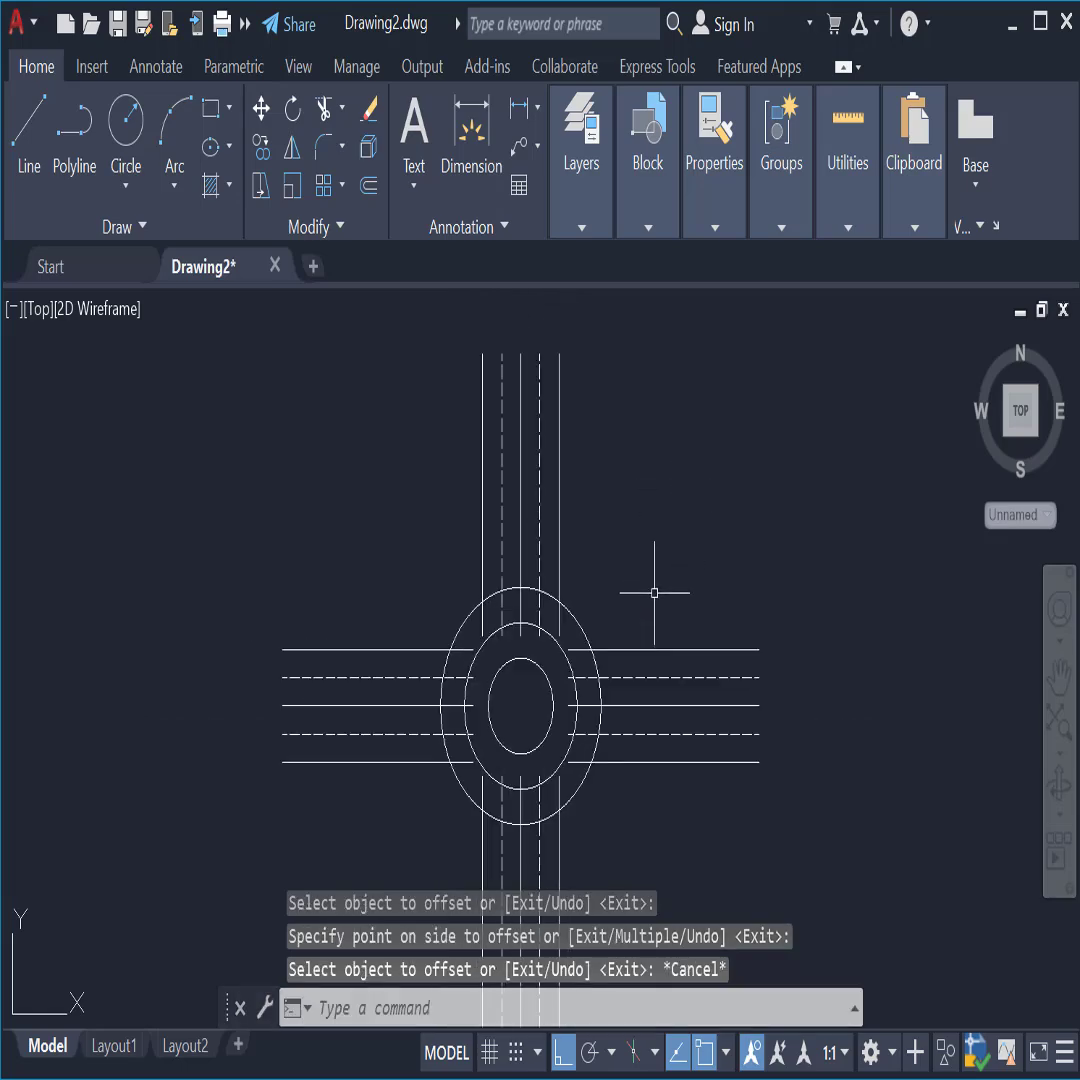
scroll(630, 530, down, 2)
scroll(609, 470, up, 2)
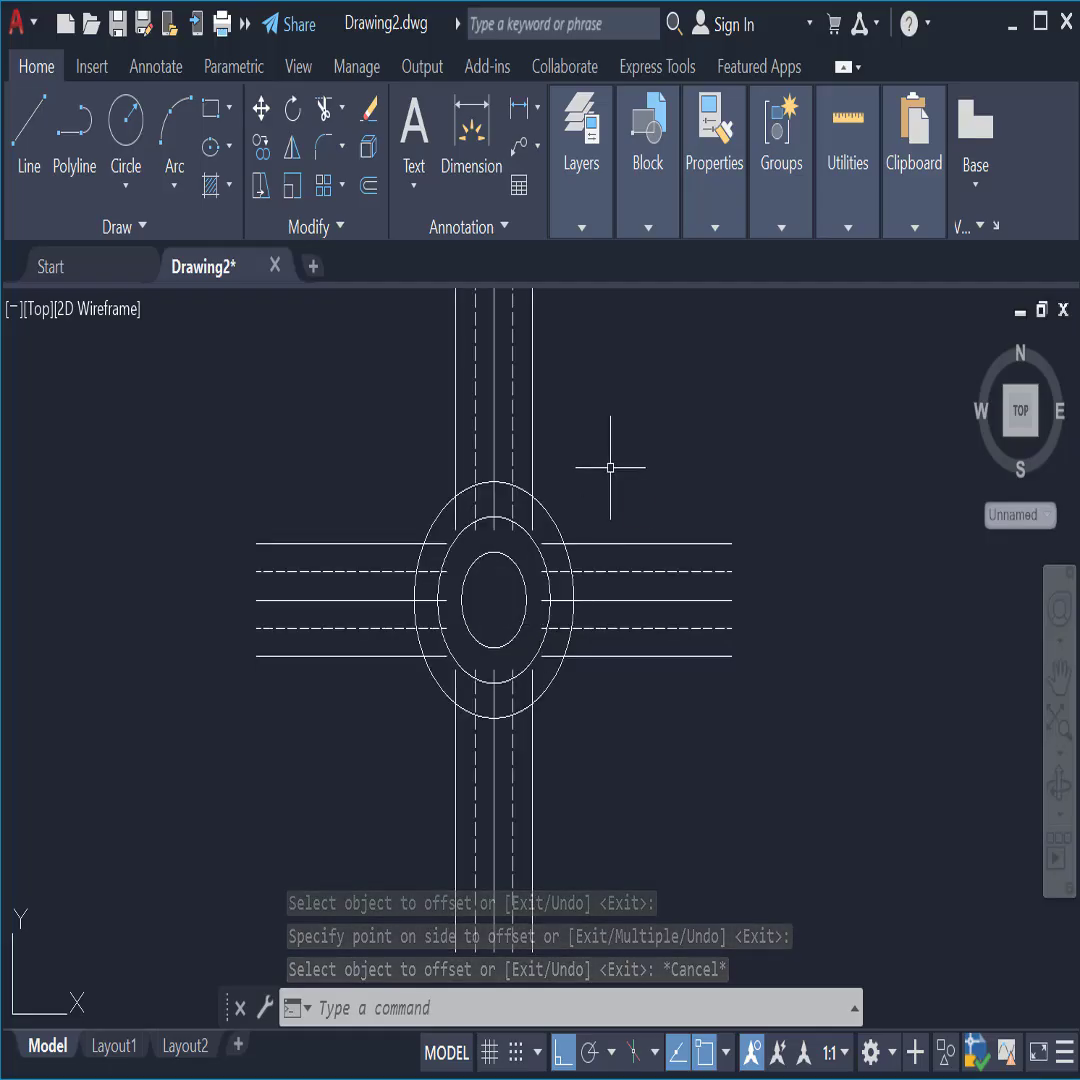
text(F)
key(Return)
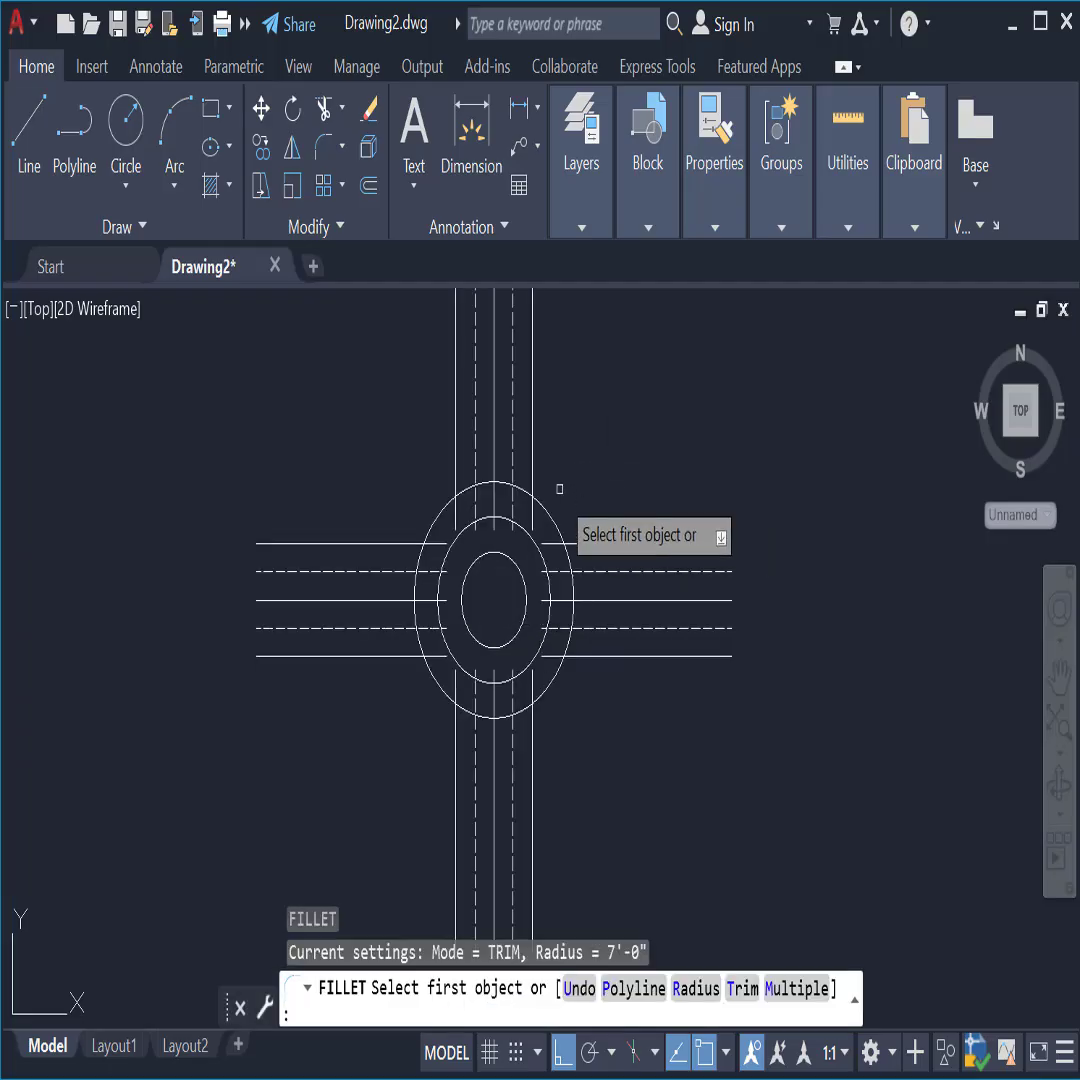
scroll(545, 490, up, 2)
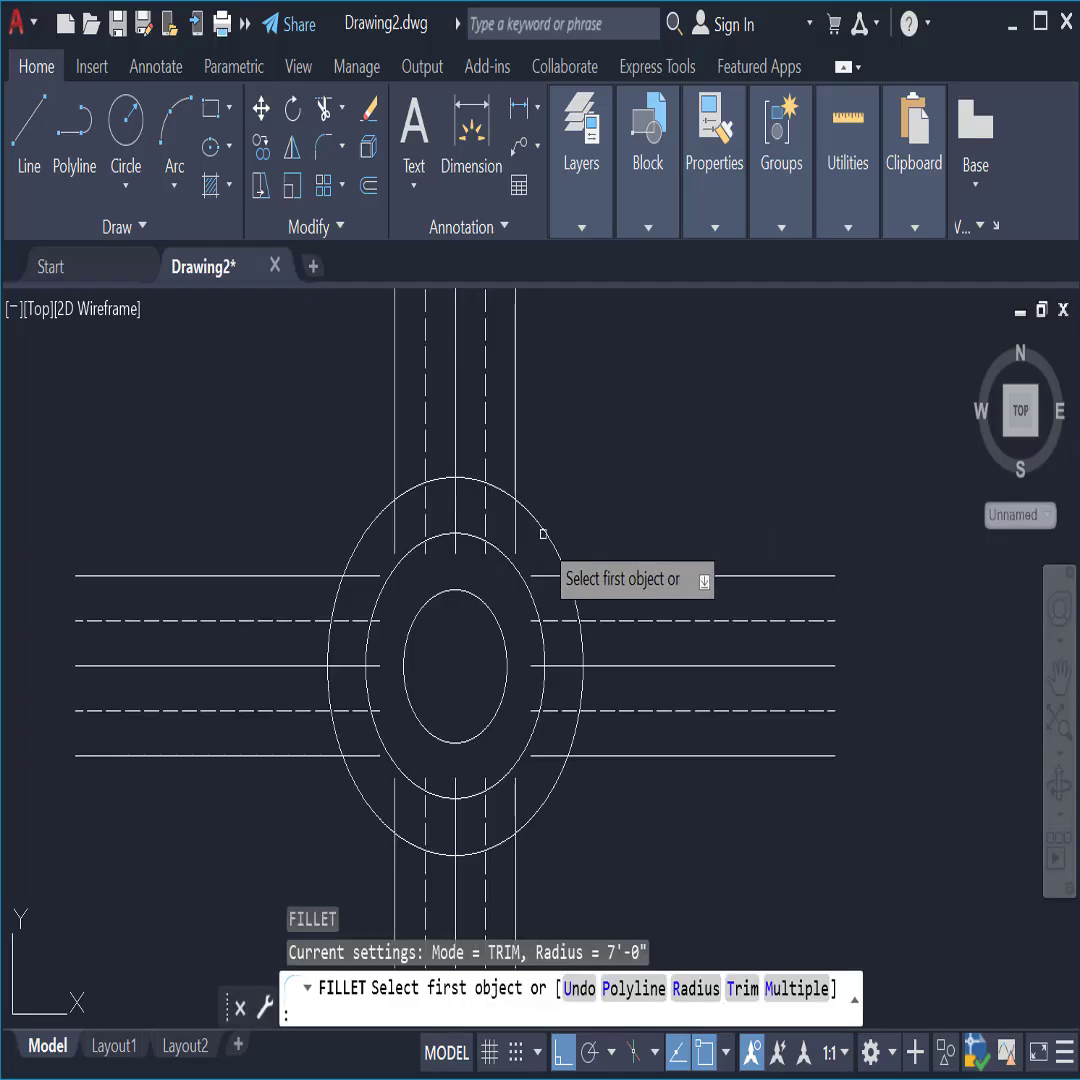
click(516, 467)
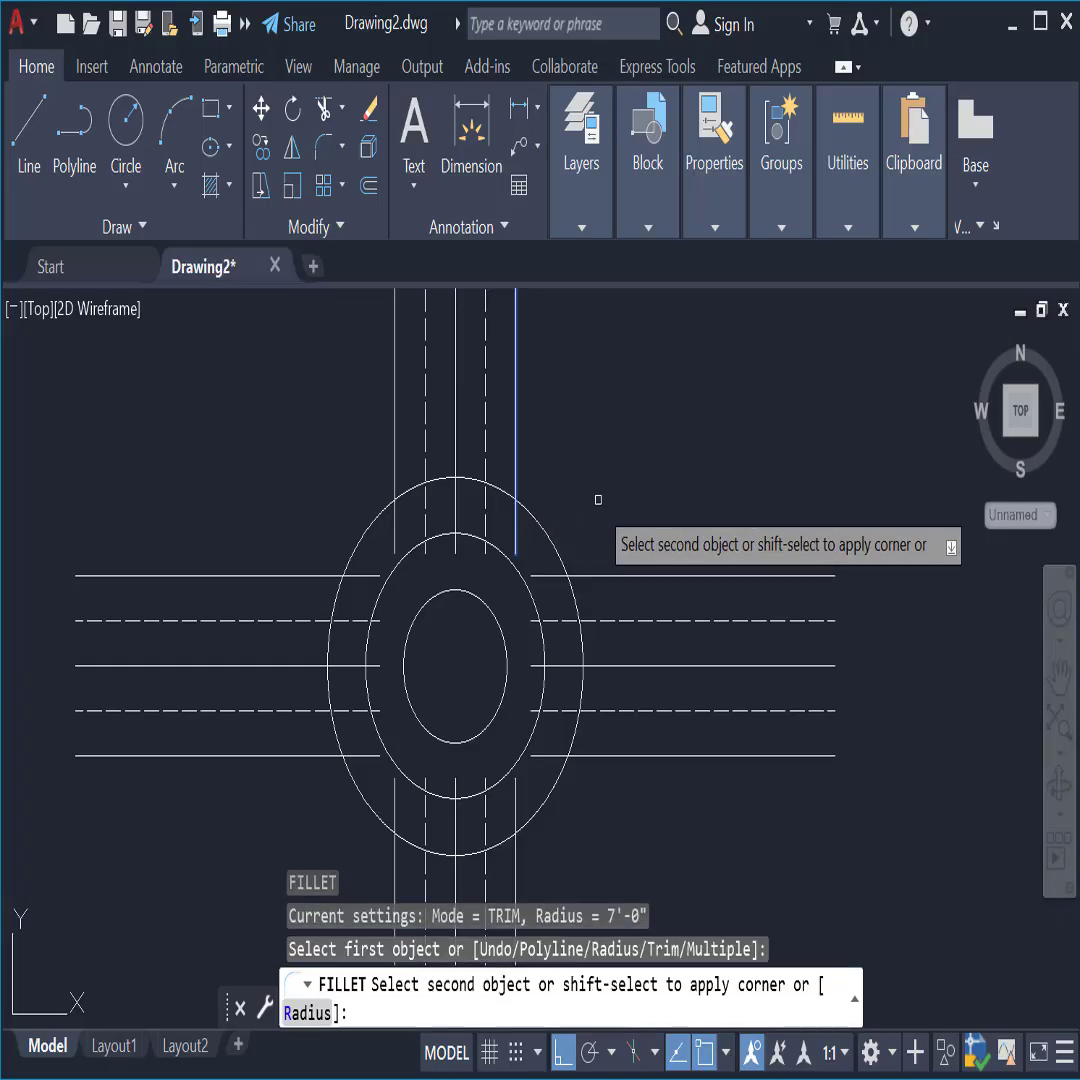
click(557, 553)
right_click(595, 425)
click(620, 448)
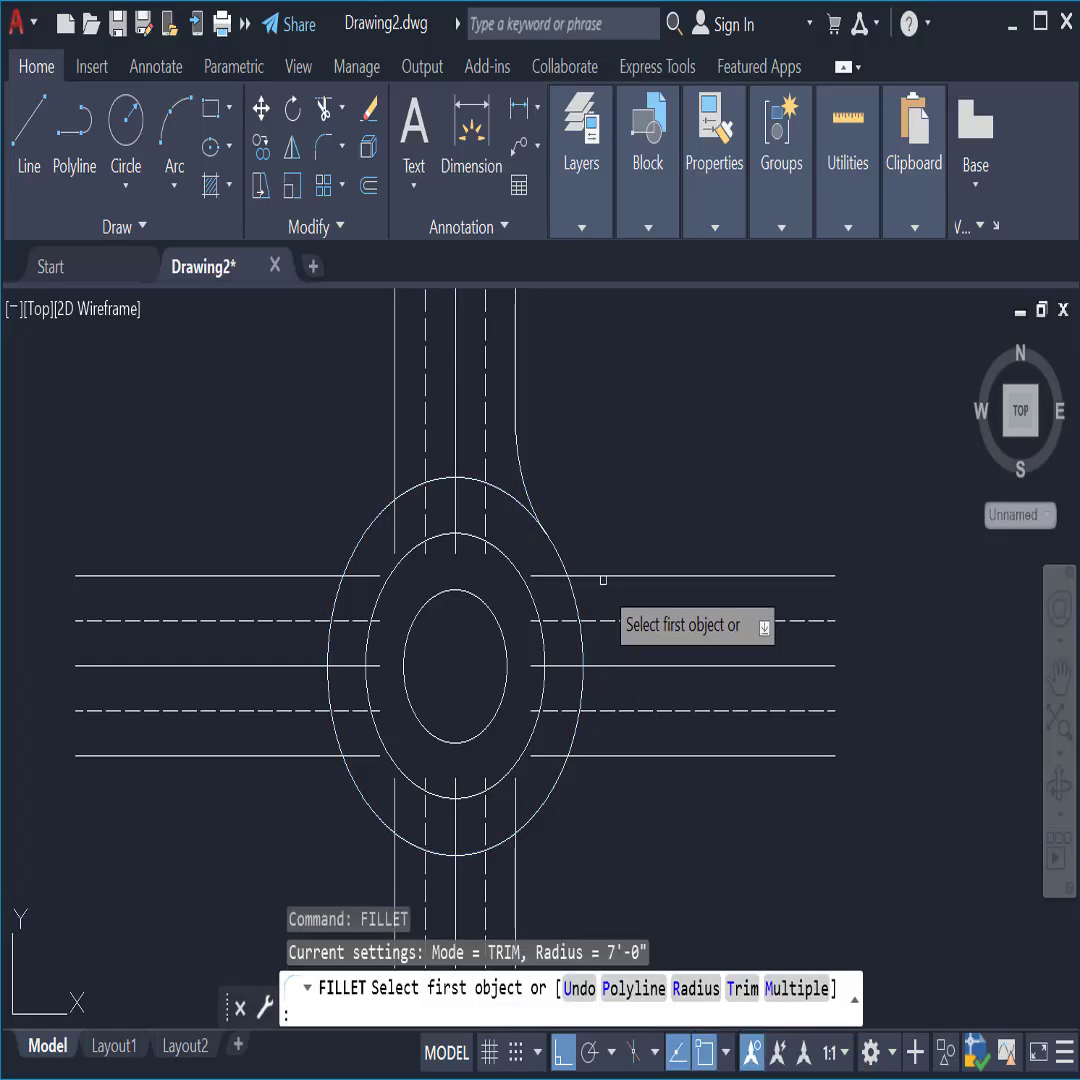
click(600, 576)
click(562, 556)
Step: Fillet the right road's lower edge and the lower road's right edge to the outer circle with a 7'-0" radius
right_click(598, 434)
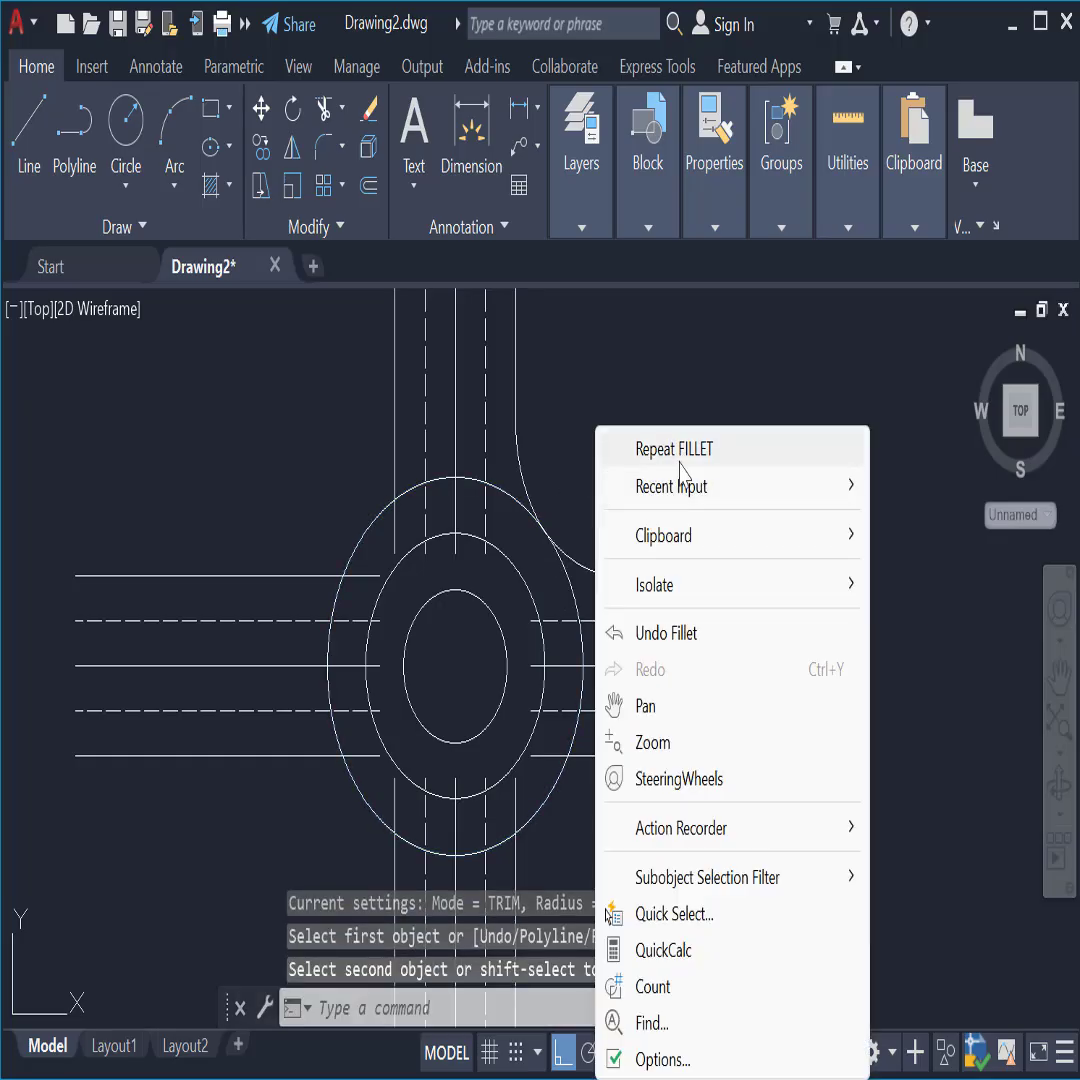
click(640, 447)
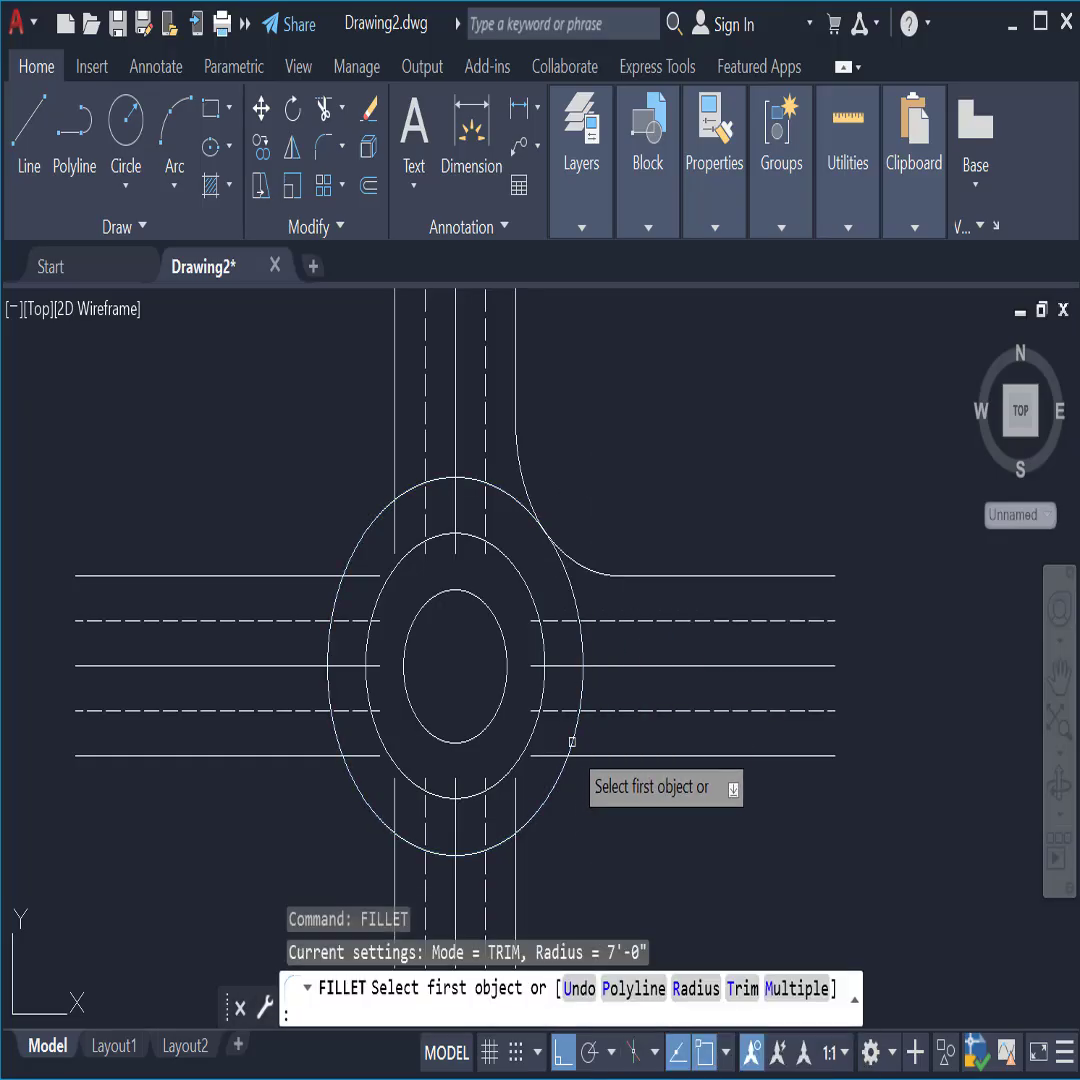
click(585, 755)
click(562, 772)
right_click(679, 438)
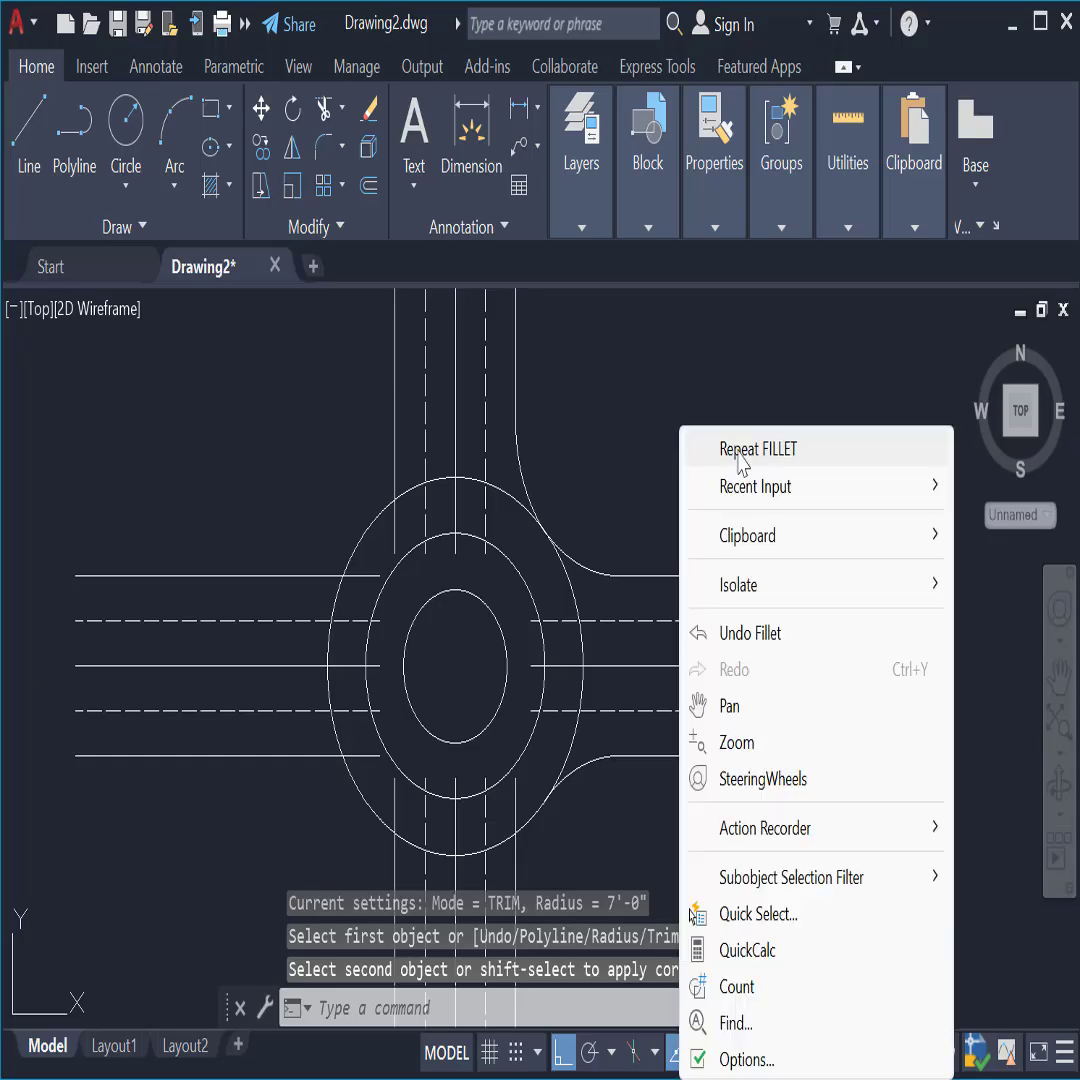
click(722, 446)
scroll(560, 455, down, 3)
scroll(550, 606, up, 5)
click(528, 611)
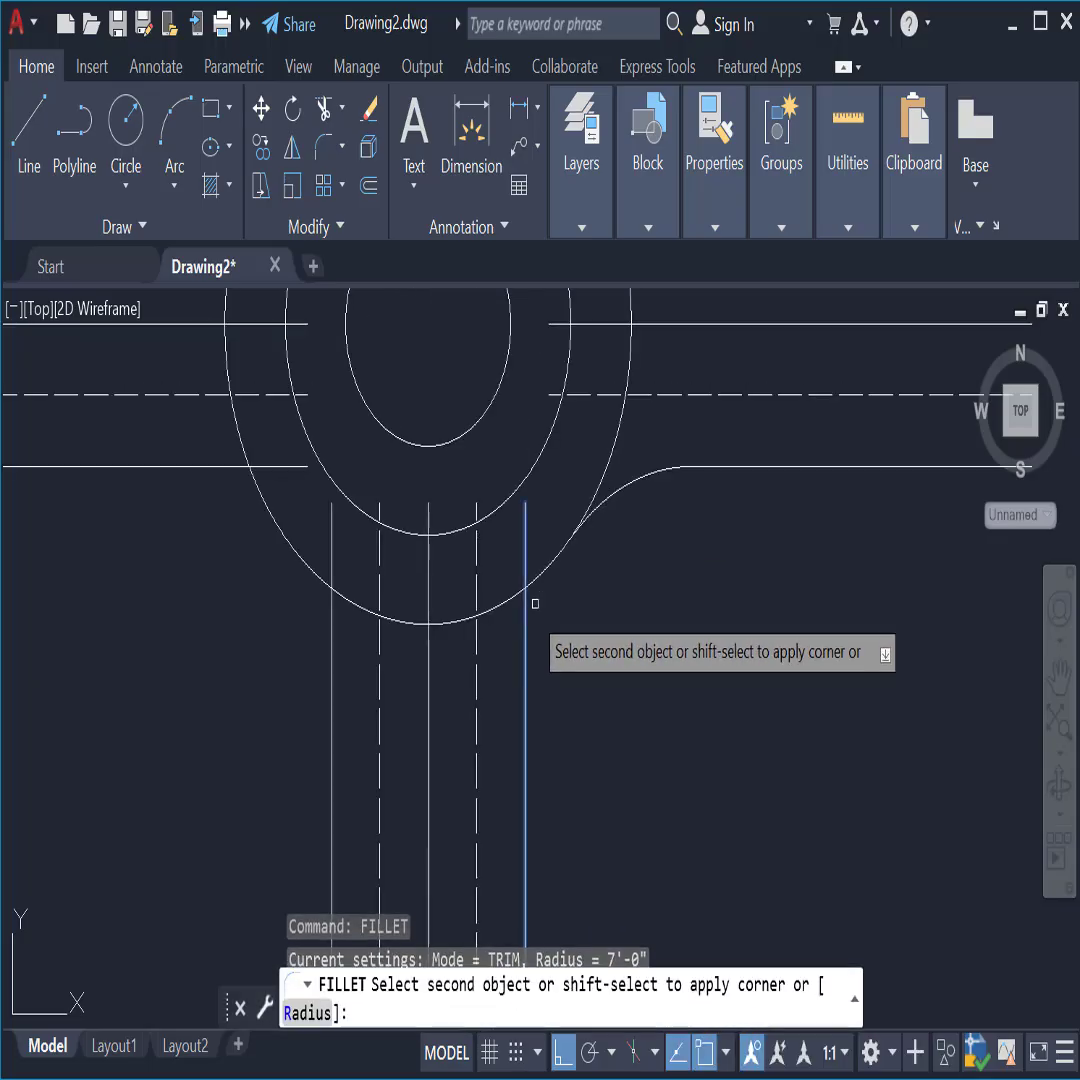
click(553, 562)
Step: Fillet the lower road's left edge and the left road's lower edge to the outer circle with a 7'-0" radius
right_click(663, 428)
click(737, 450)
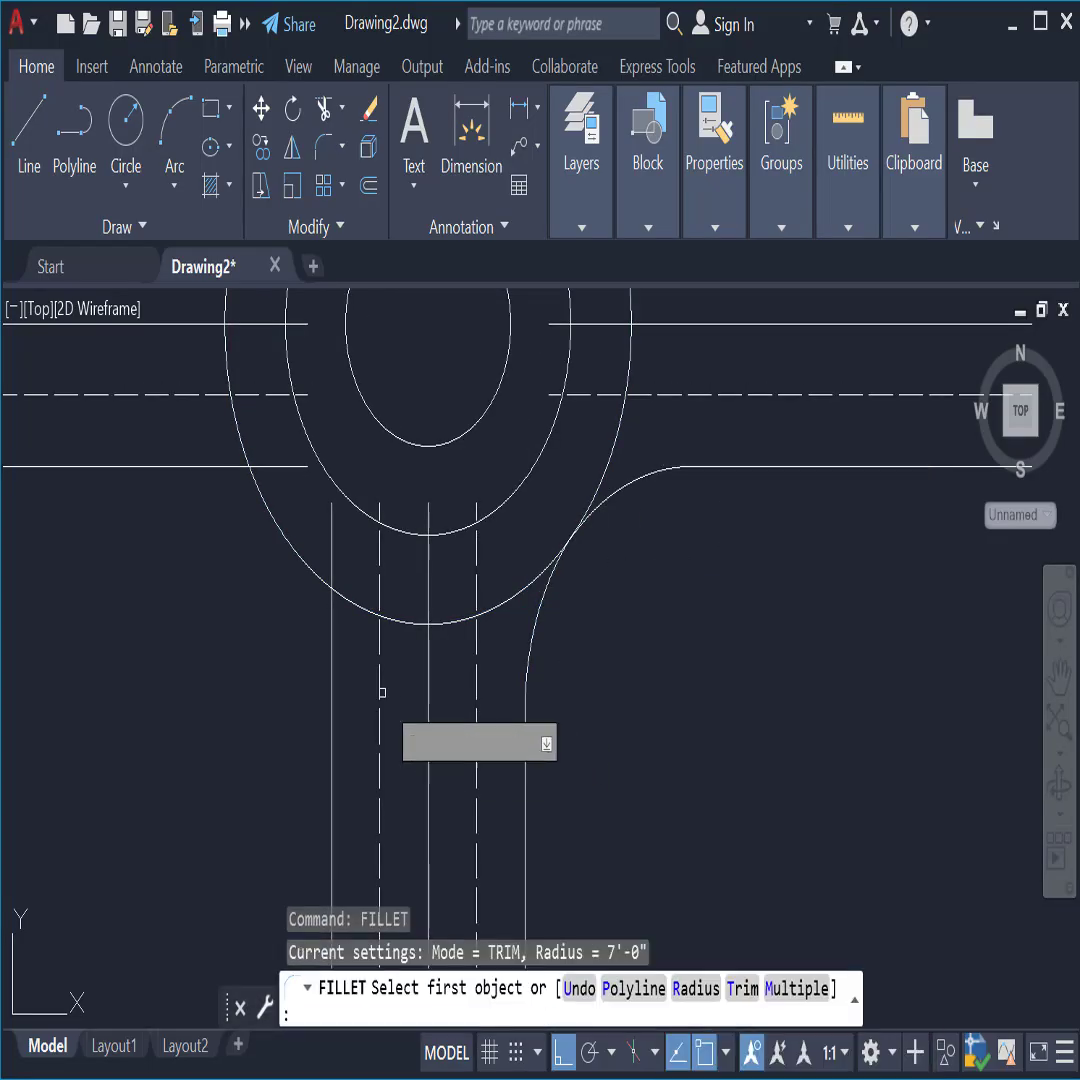
click(331, 616)
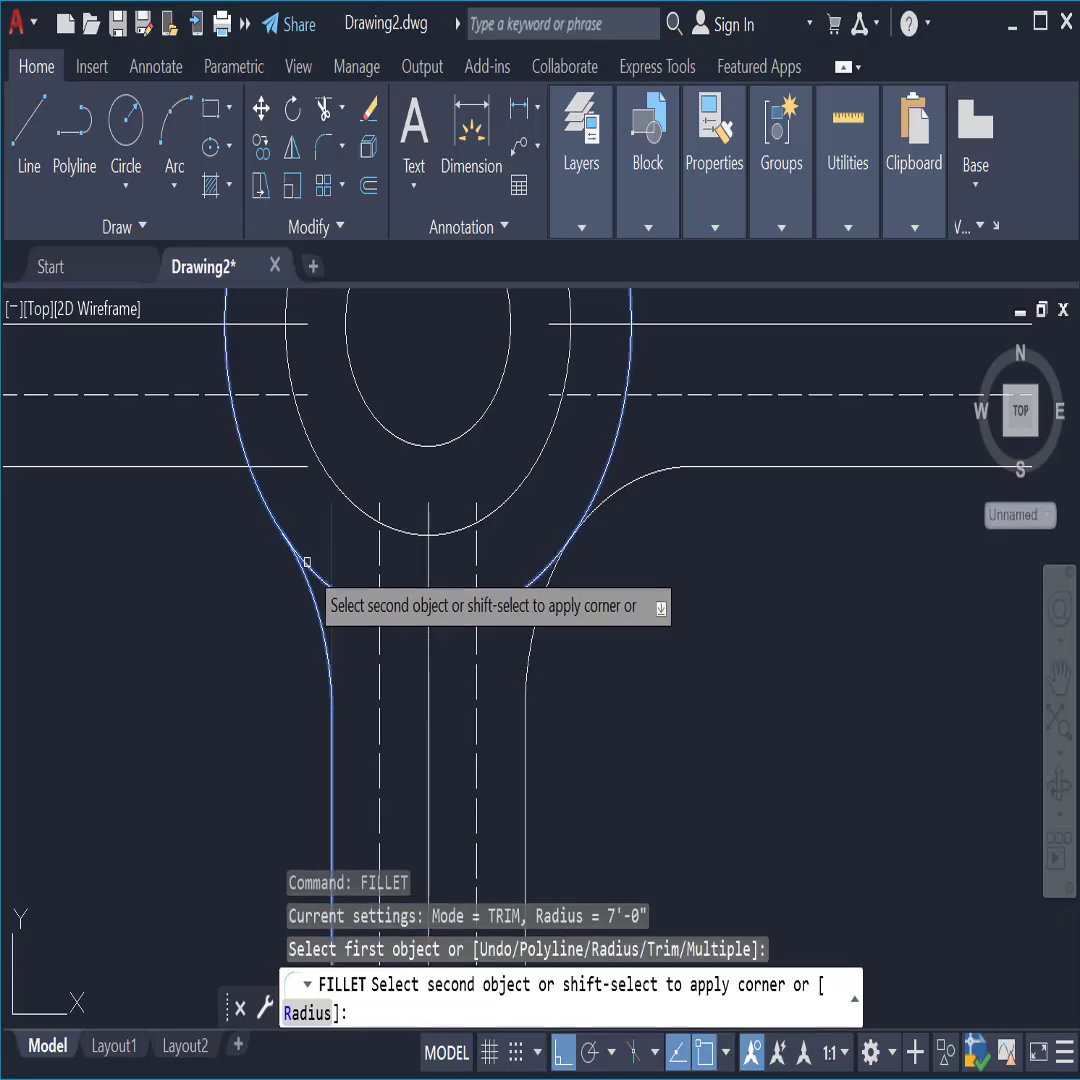
click(308, 558)
right_click(232, 508)
click(252, 449)
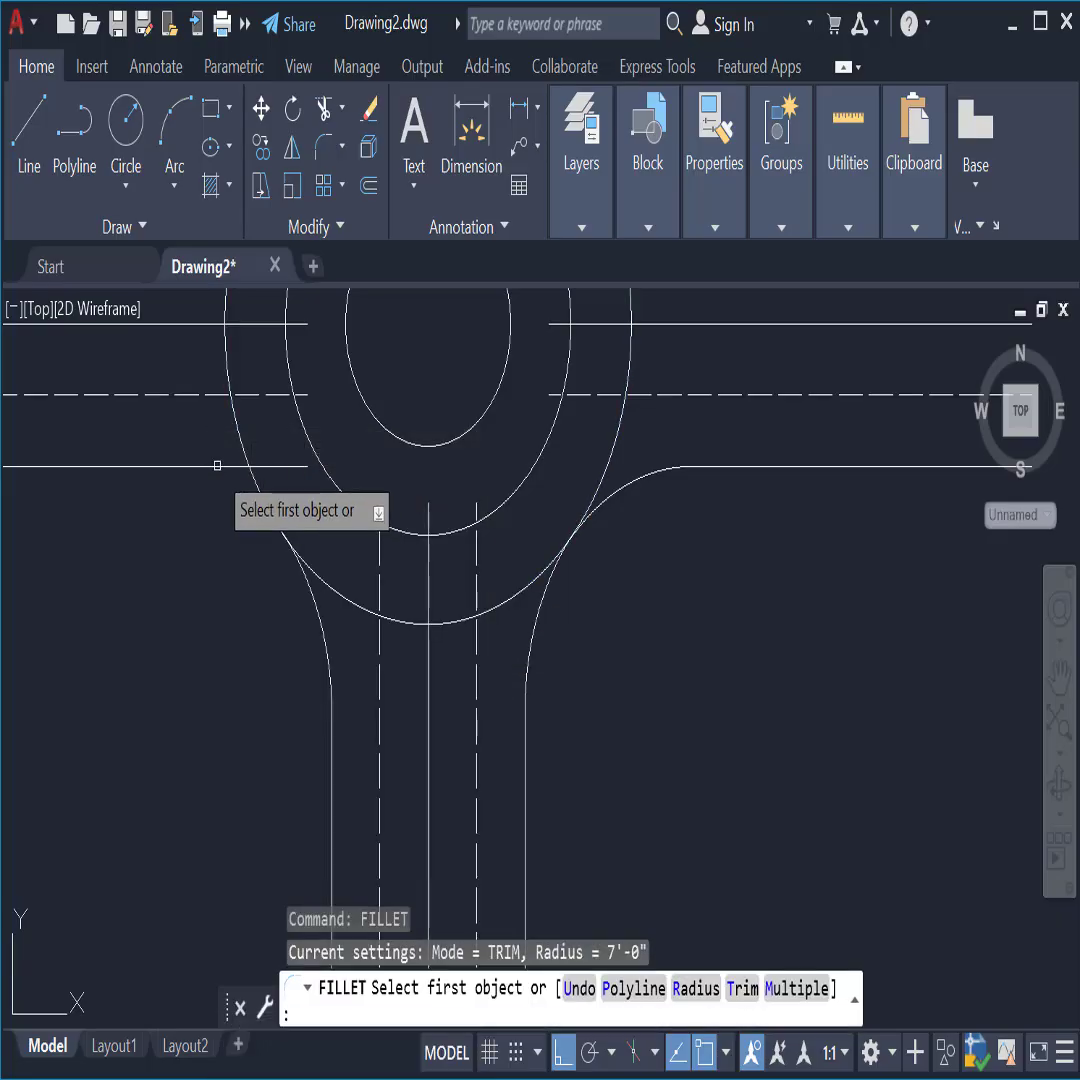
click(244, 464)
click(258, 496)
Step: Fillet the left road's upper edge and the upper road's left edge to the outer circle with a 7'-0" radius
scroll(271, 690, down, 5)
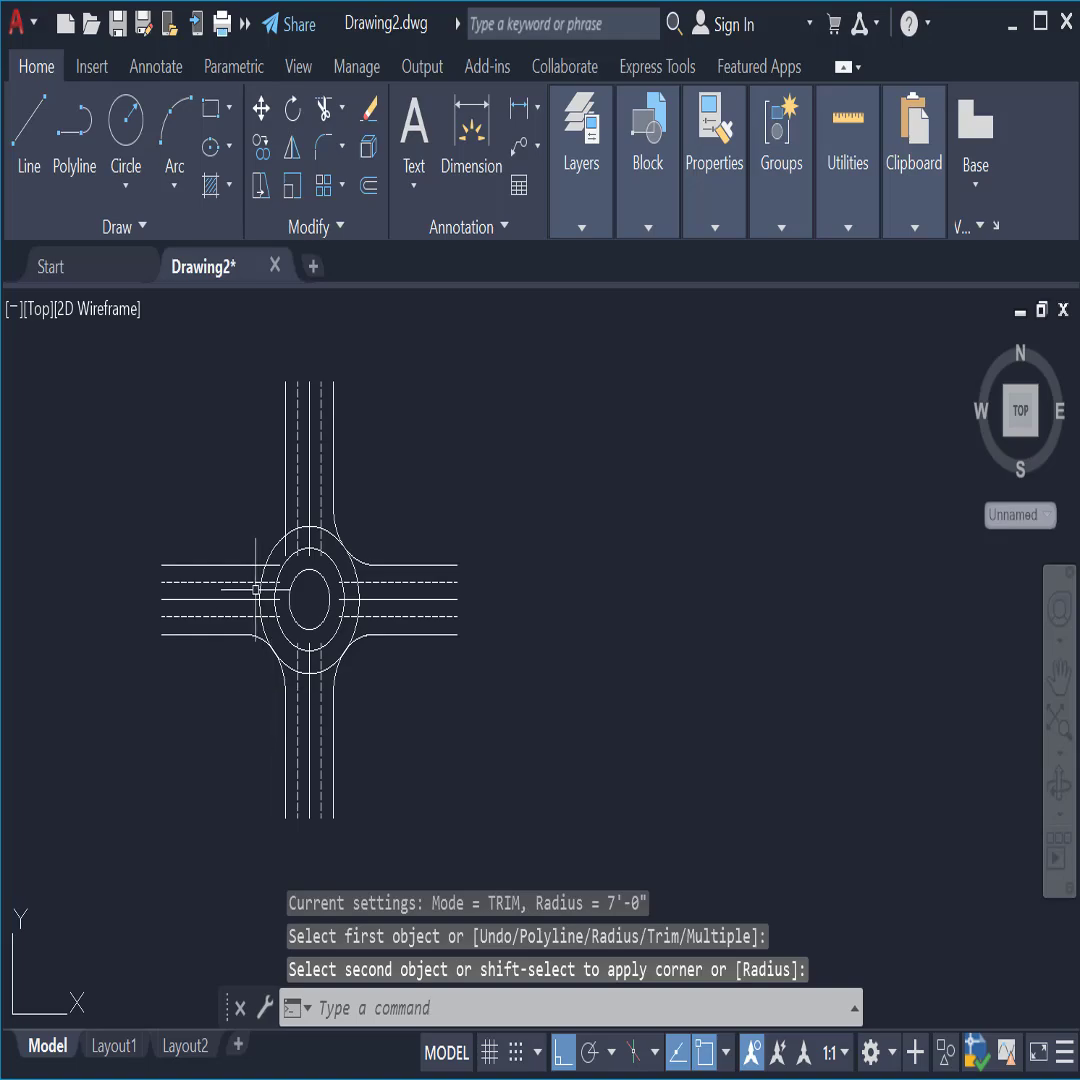
scroll(253, 550, up, 5)
right_click(241, 440)
click(284, 450)
click(281, 583)
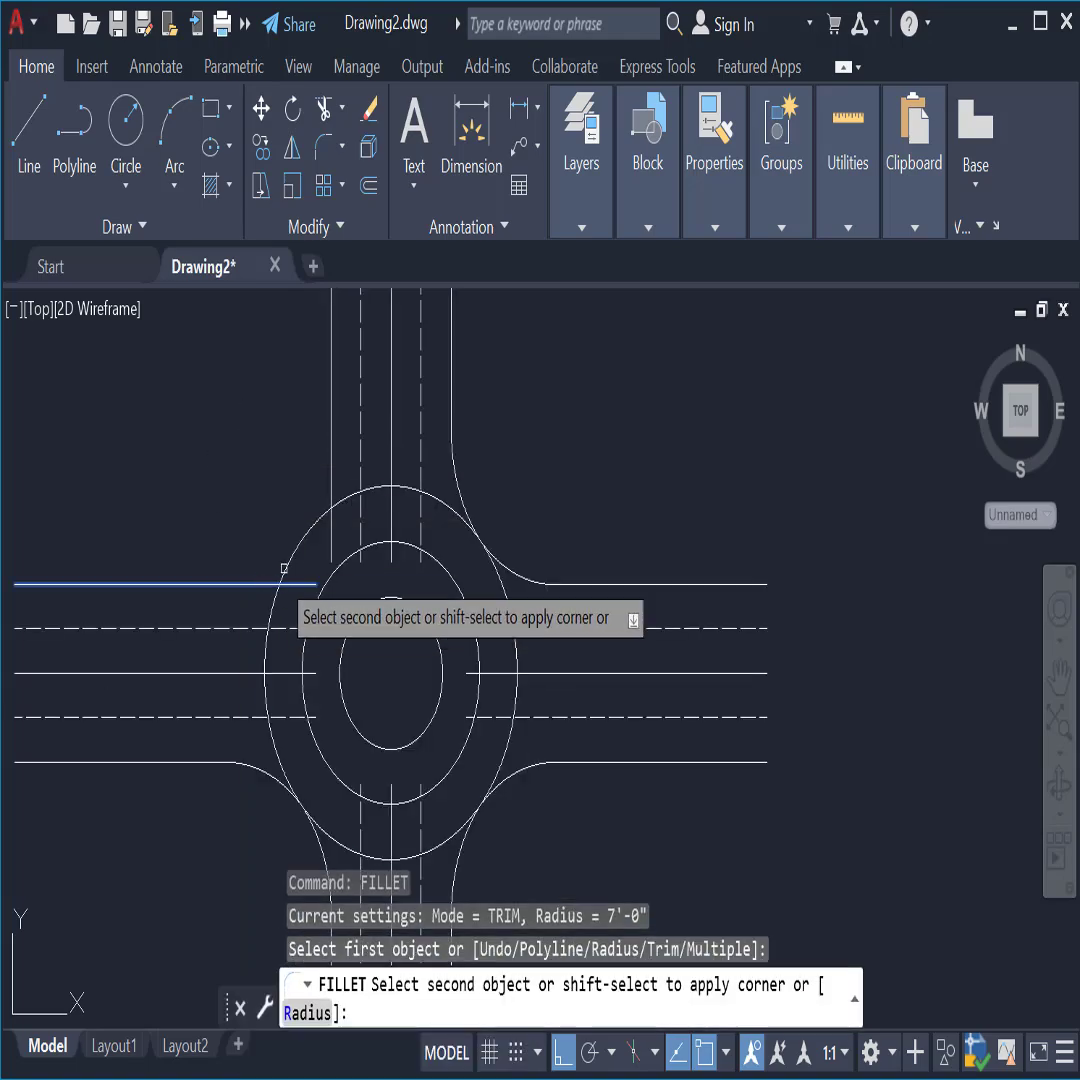
click(284, 568)
right_click(222, 435)
click(295, 446)
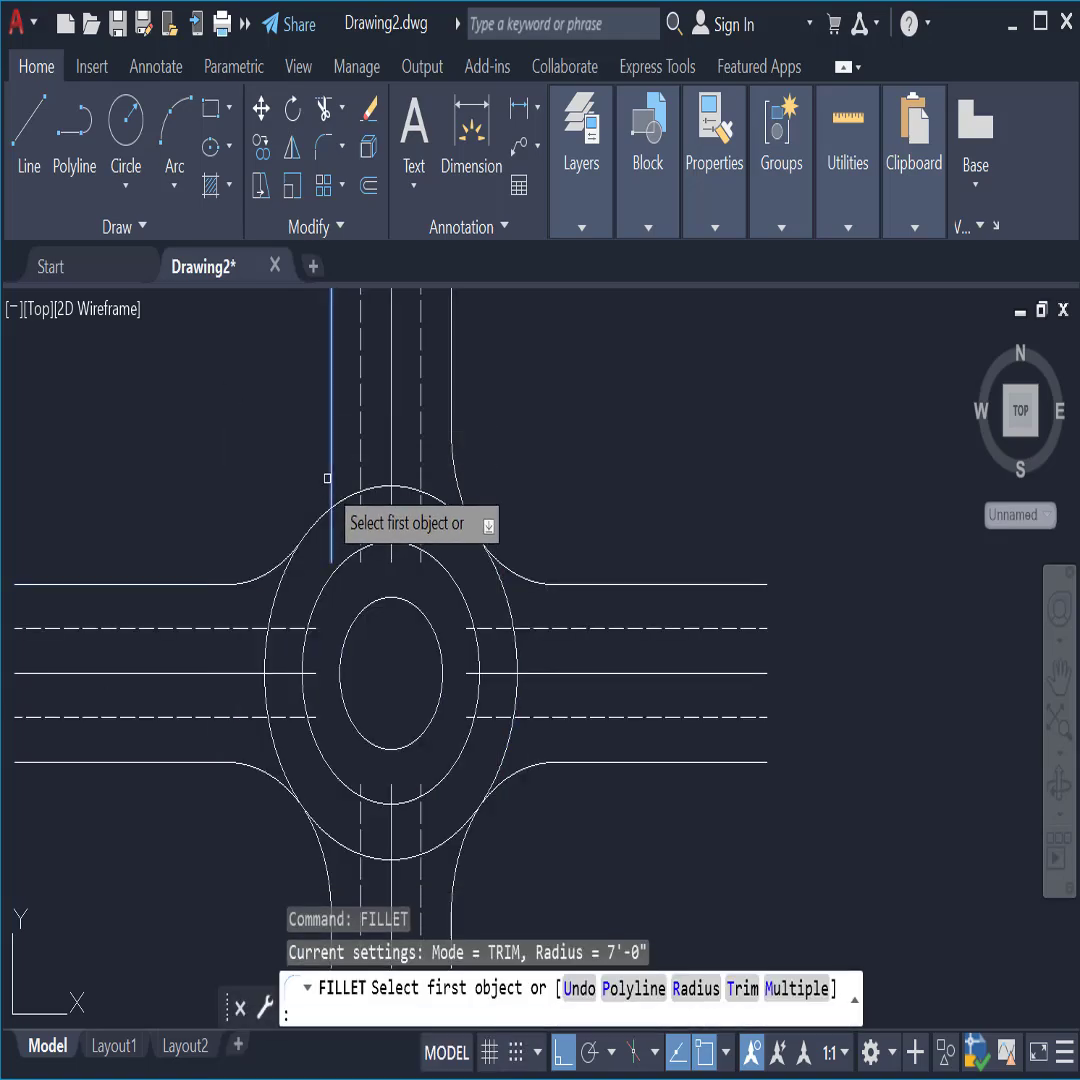
click(328, 478)
click(326, 508)
Step: Try filleting the upper road's right dashed lane line to the middle circle with a 7'-0" radius, and undo the fillet
scroll(320, 453, down, 3)
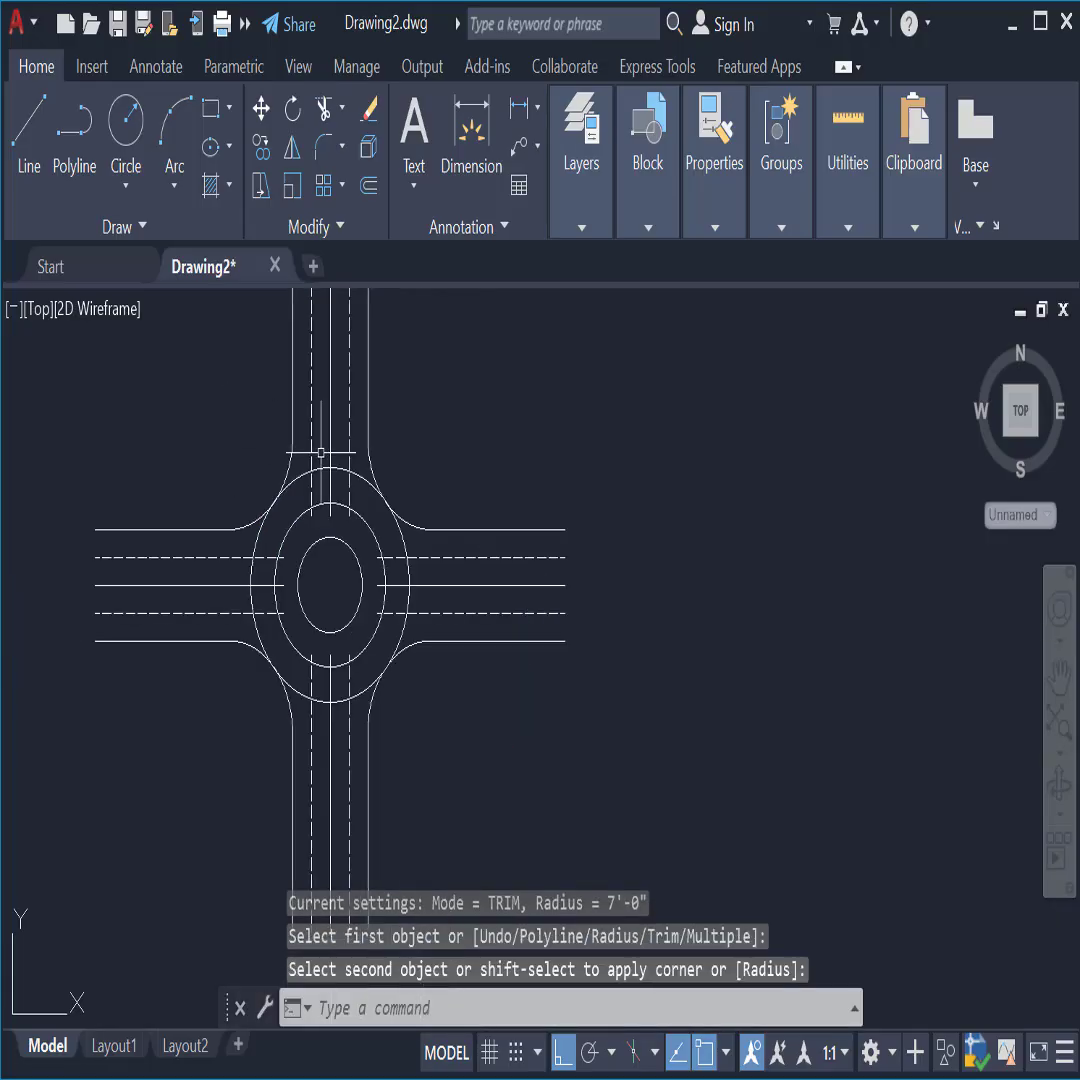
right_click(559, 418)
click(640, 442)
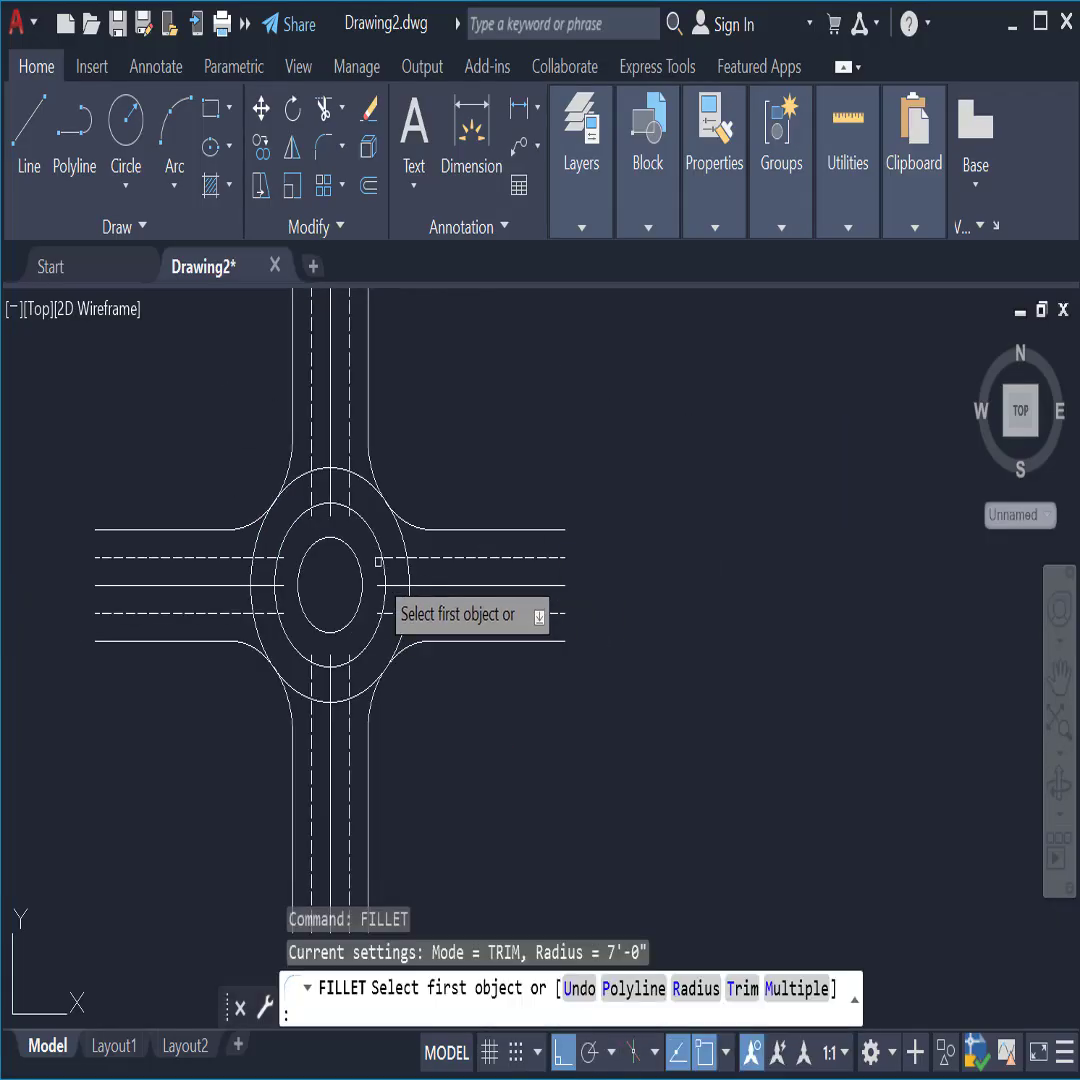
scroll(378, 562, up, 2)
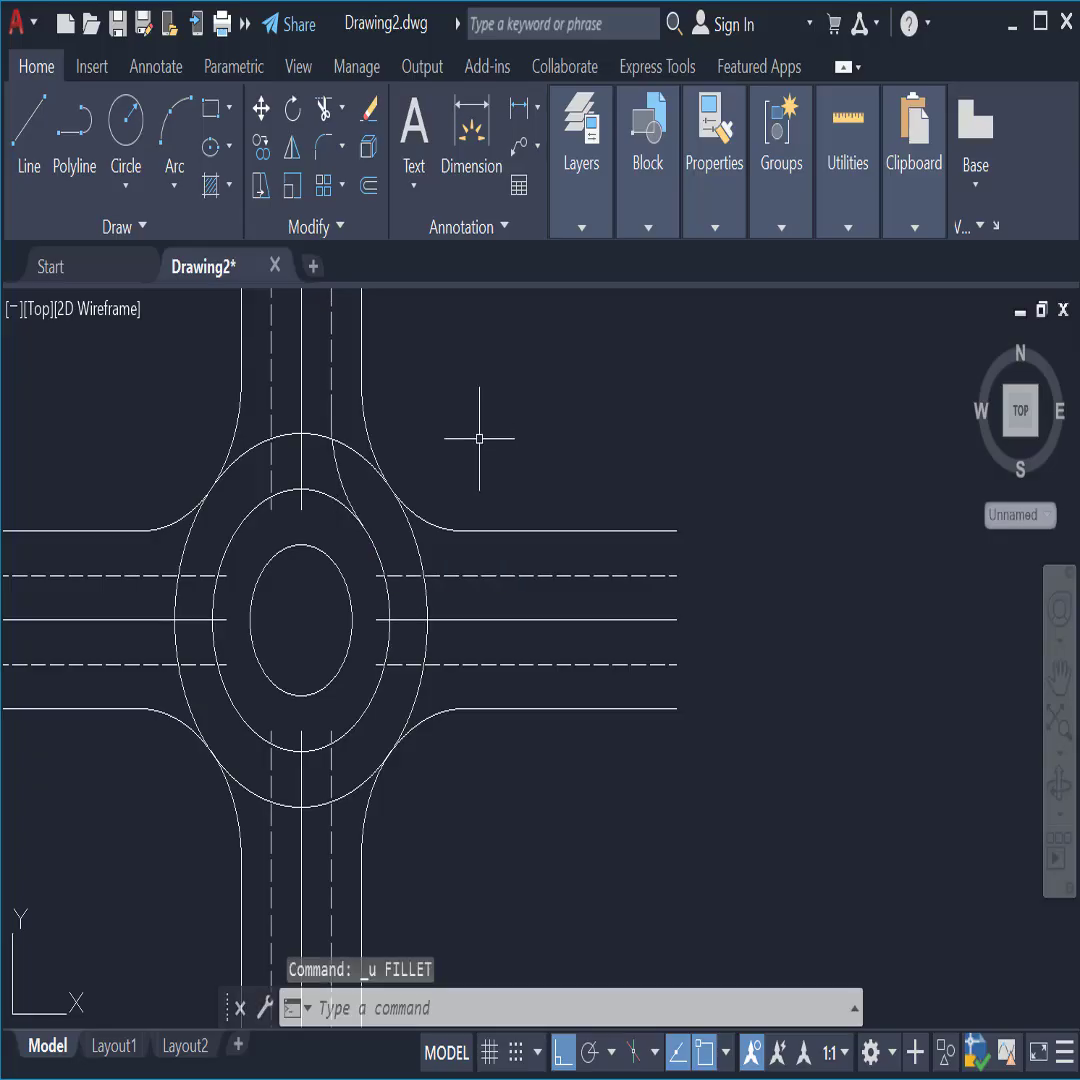
right_click(491, 427)
click(583, 447)
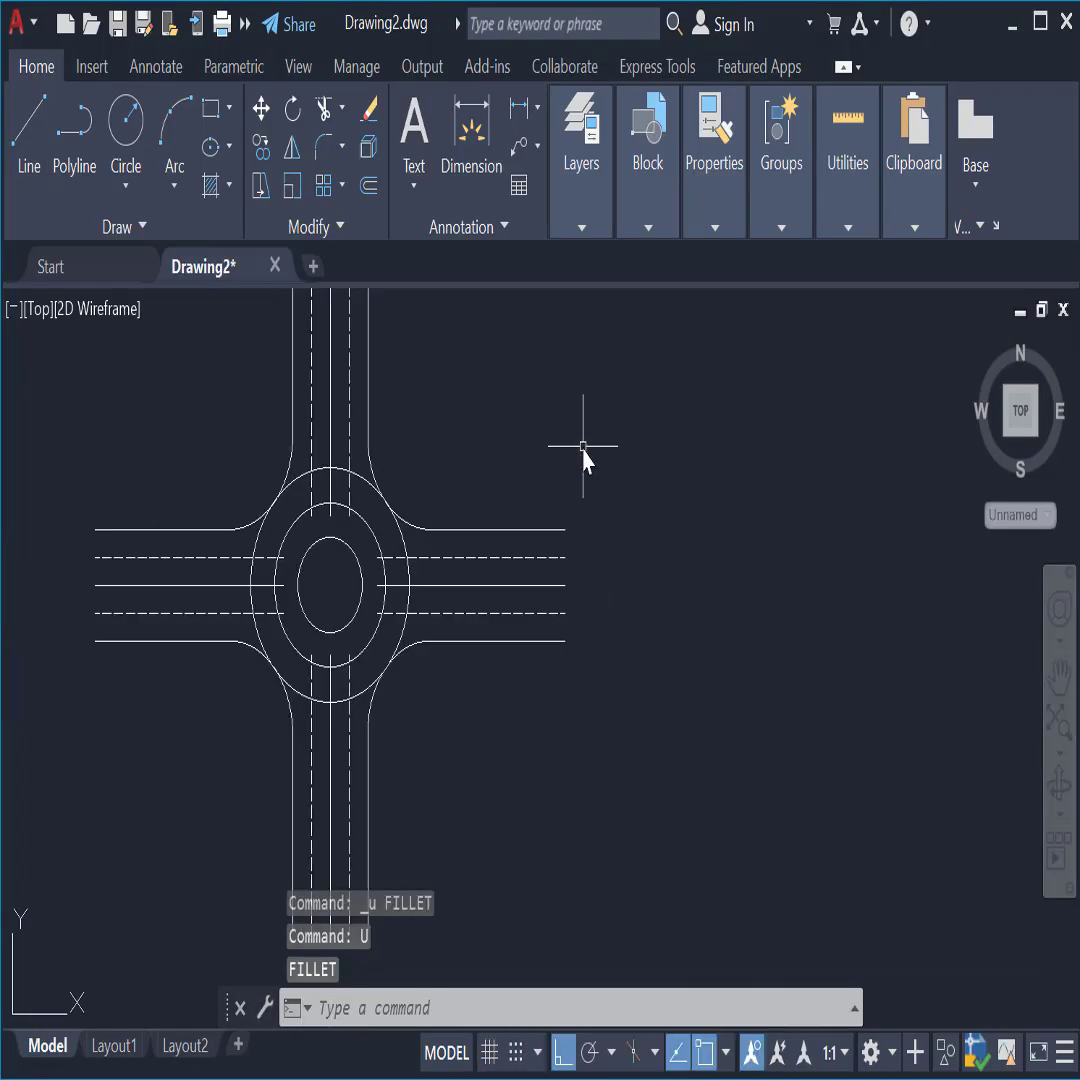
Step: Fillet the dashed lane lines of all four roads to the middle circle with a 7'-0" radius
scroll(516, 682, up, 2)
right_click(516, 680)
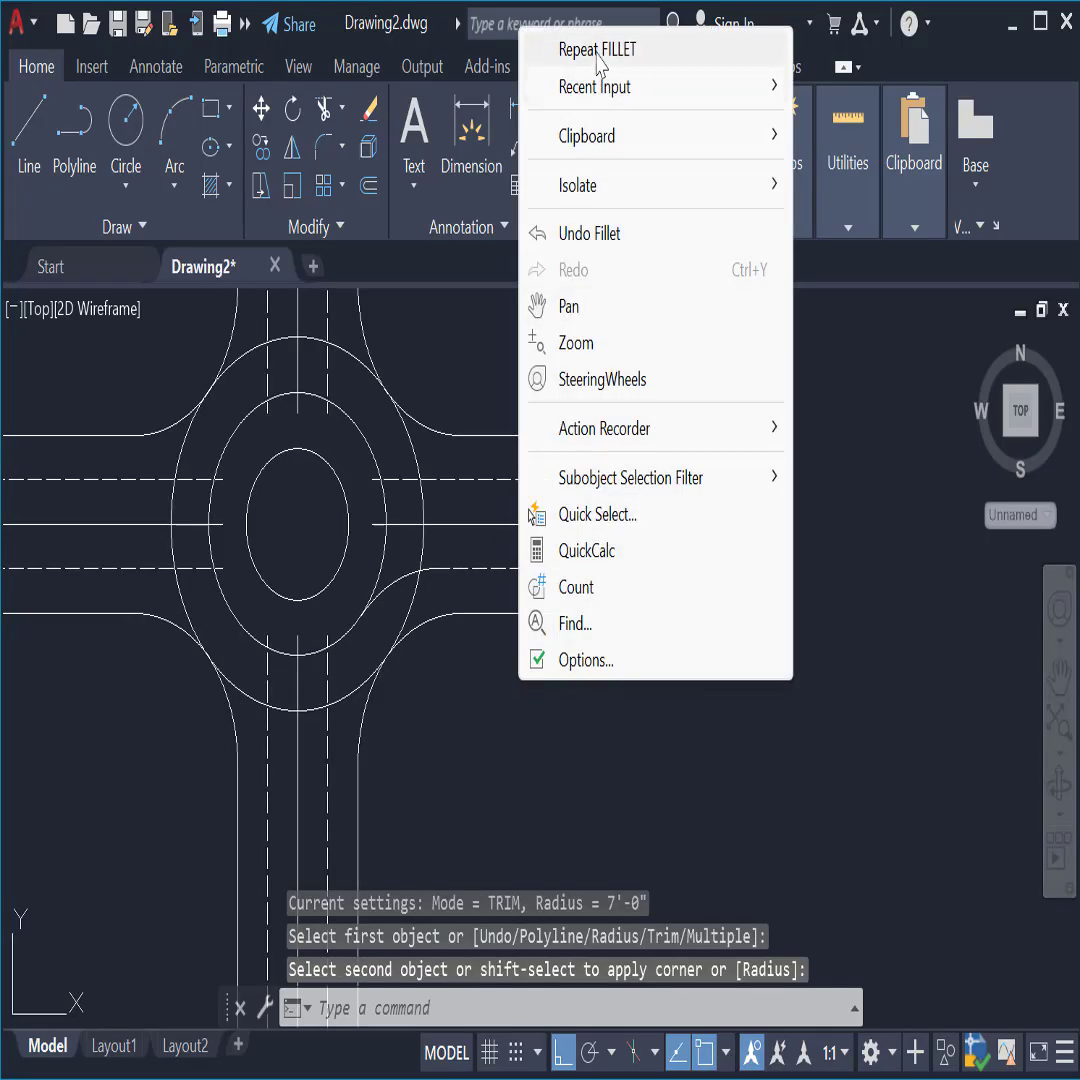
click(570, 43)
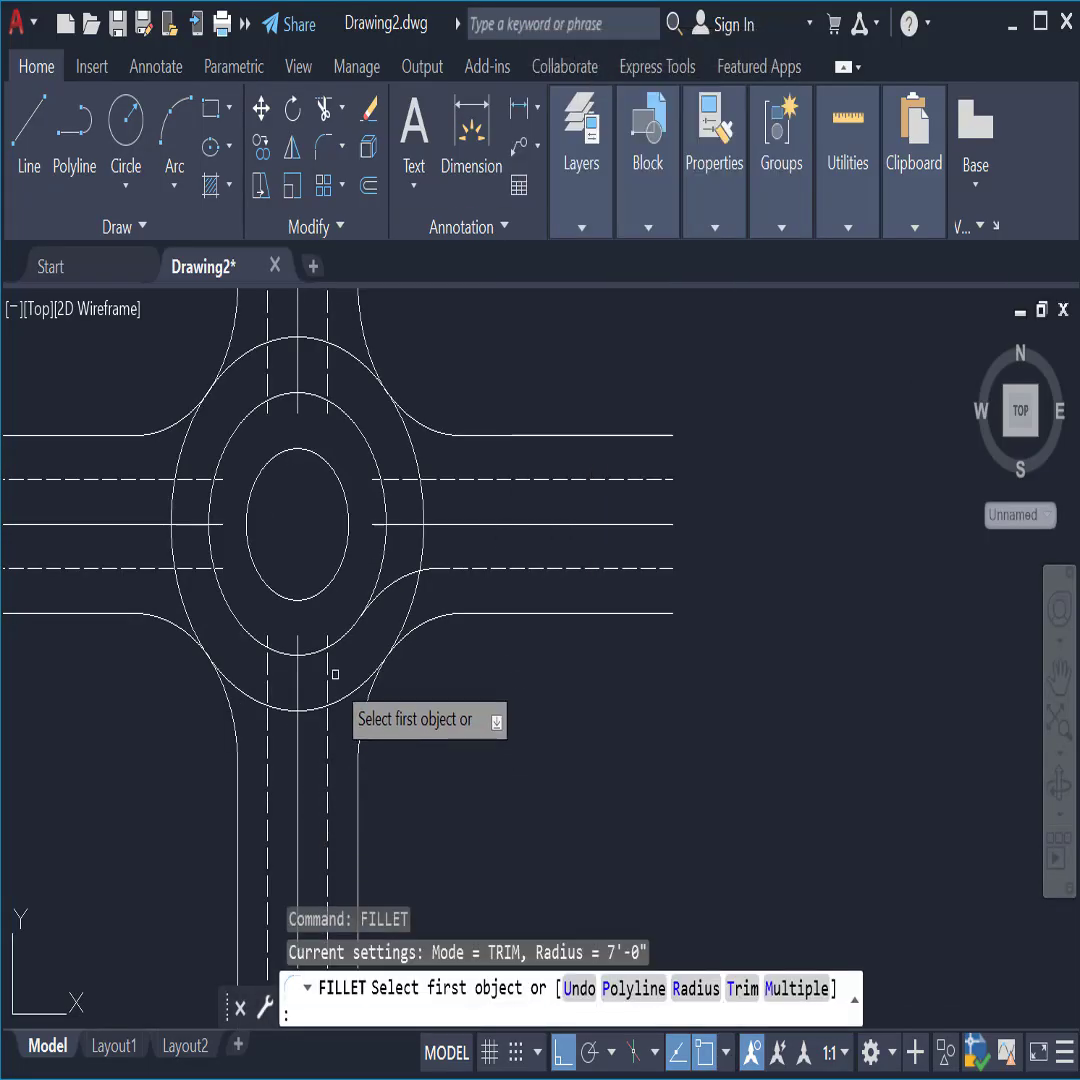
click(321, 668)
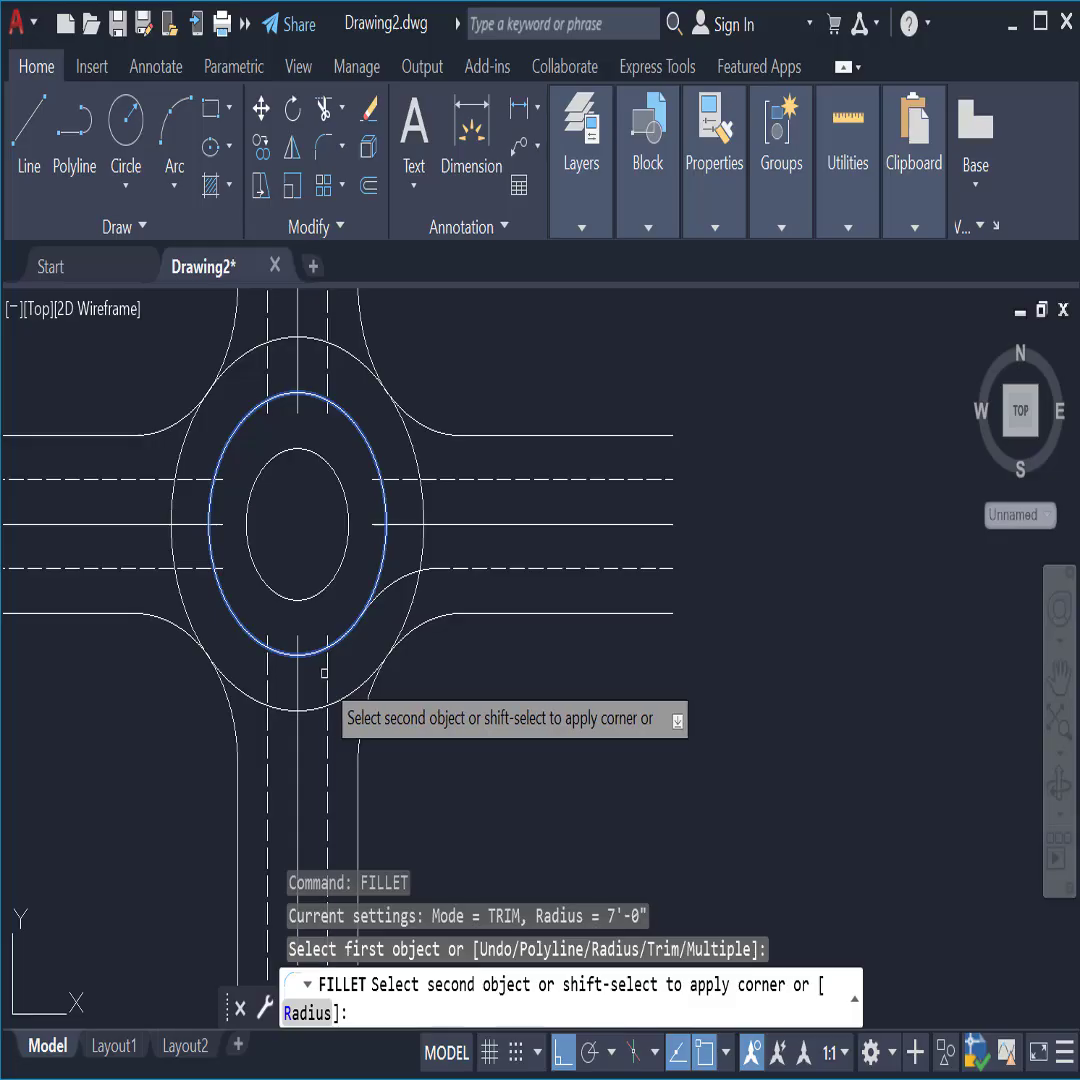
click(324, 673)
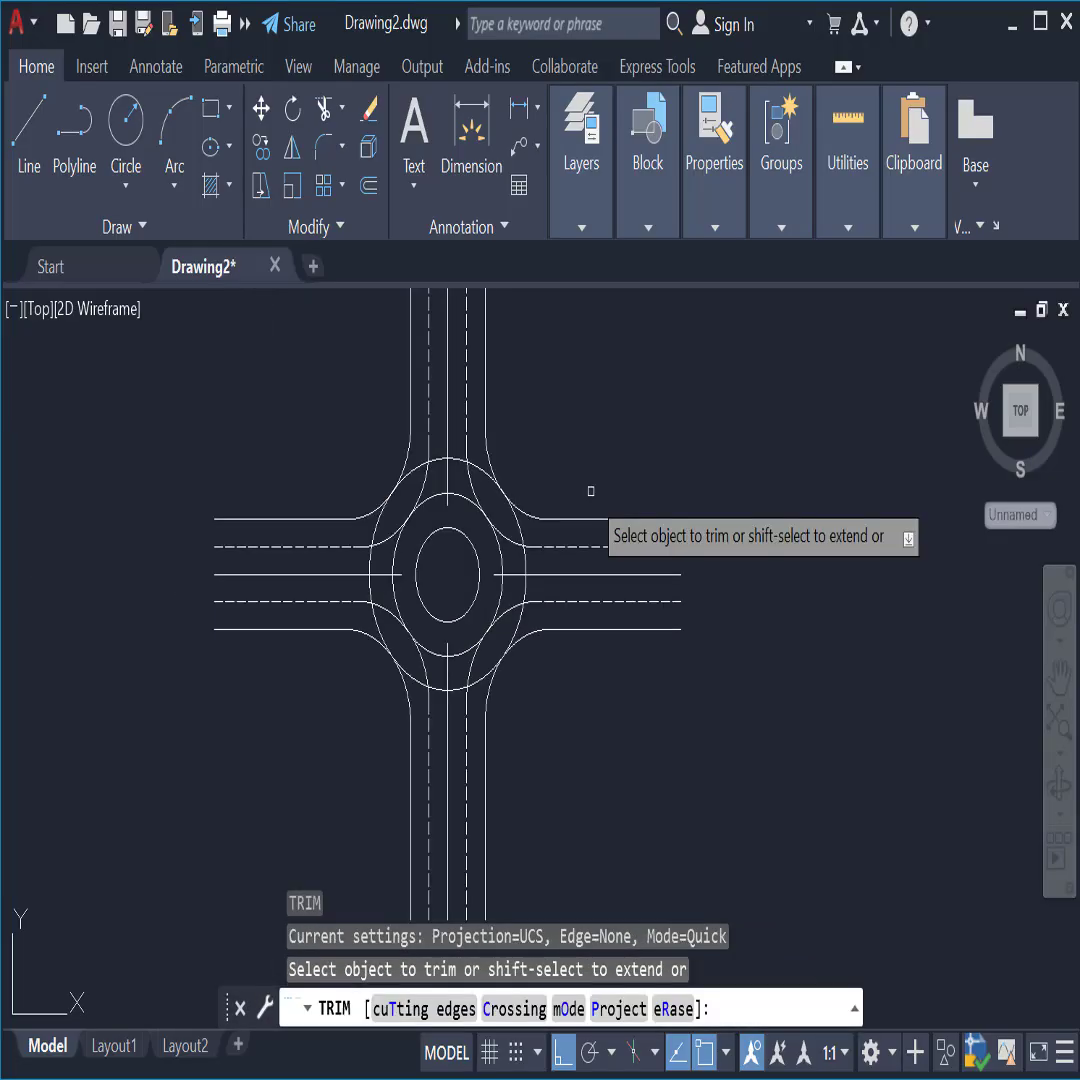
Step: Trim the outer circle at the four corners, keeping only its arcs between each road's dashed lane lines
key(Return)
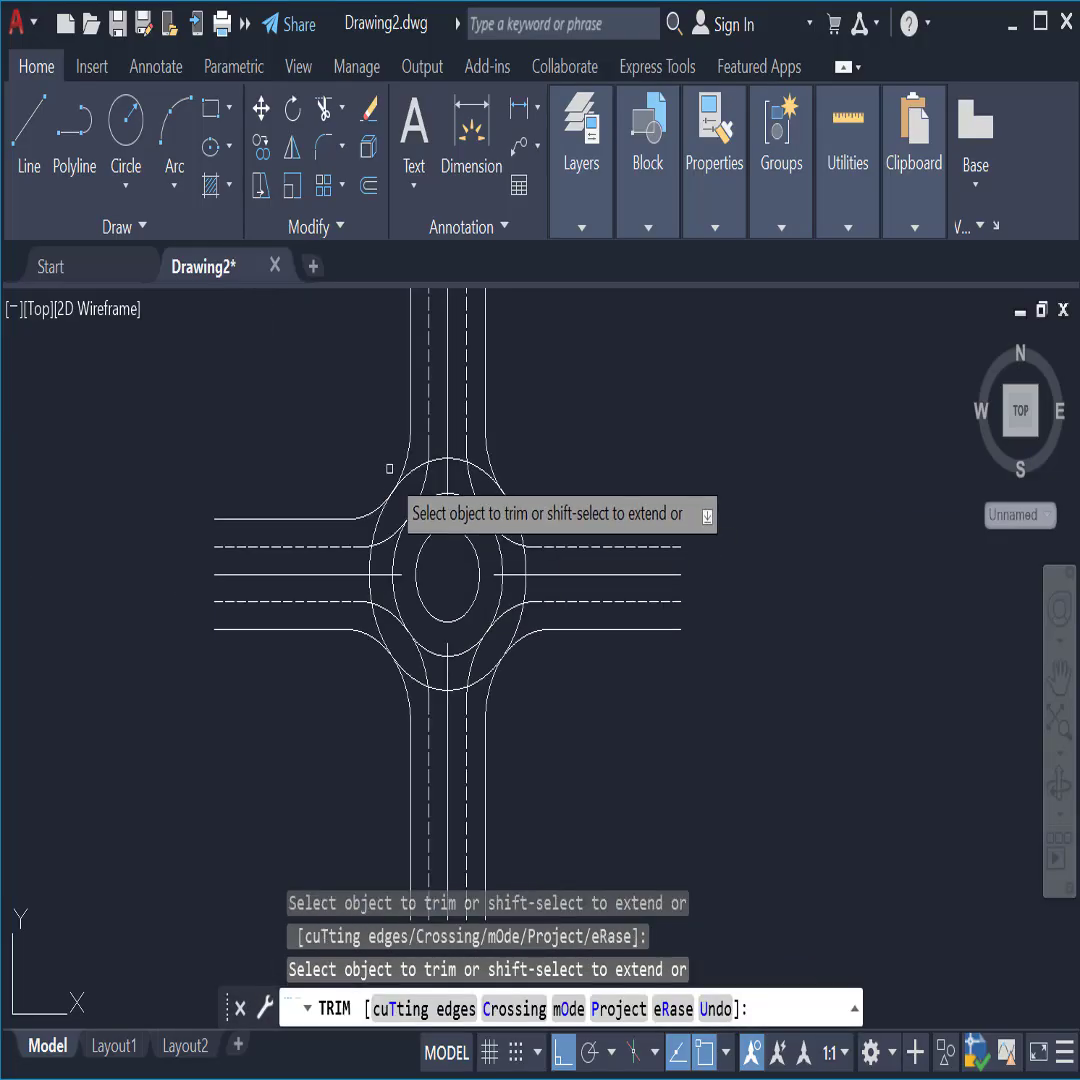
scroll(420, 475, up, 4)
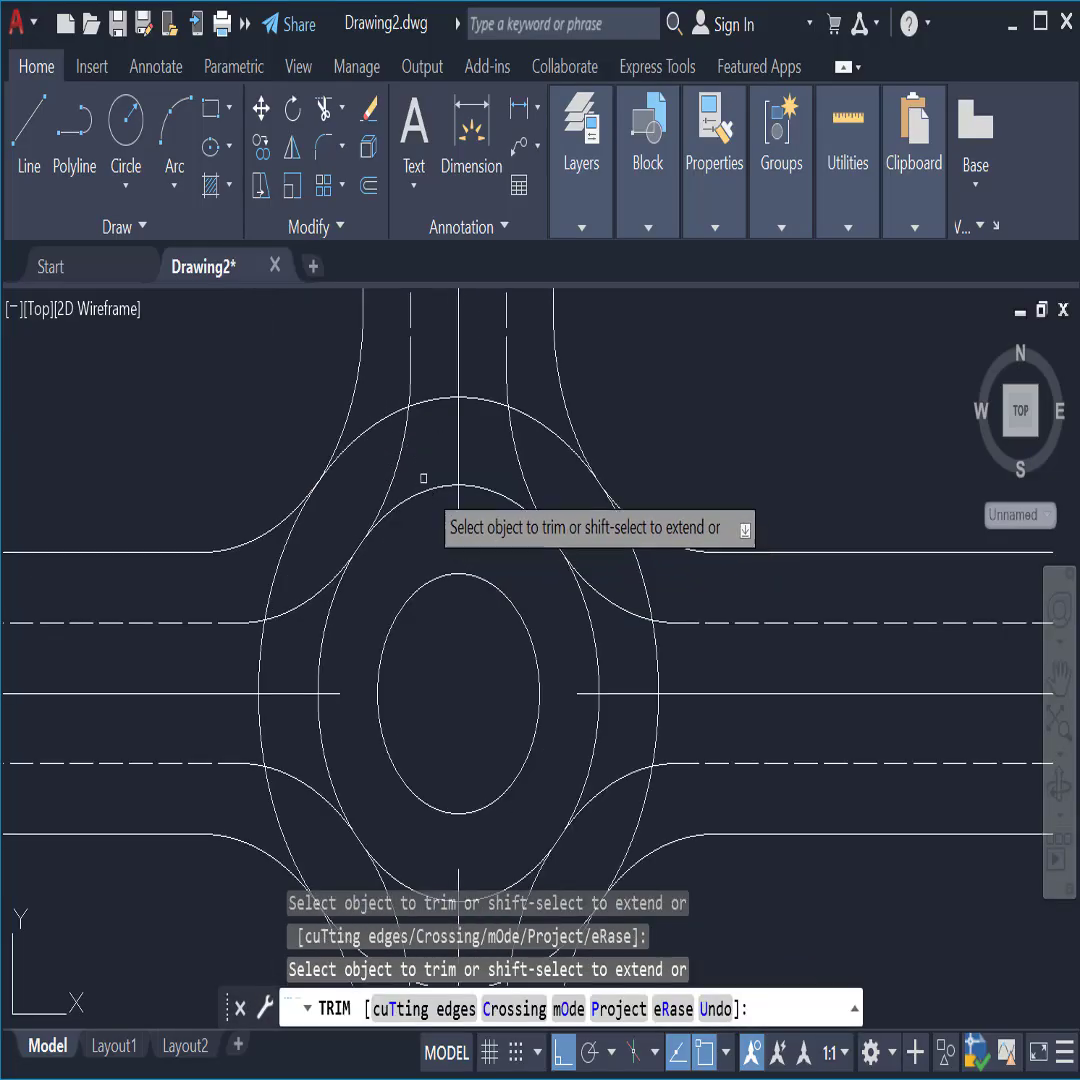
click(245, 587)
click(338, 535)
key(Return)
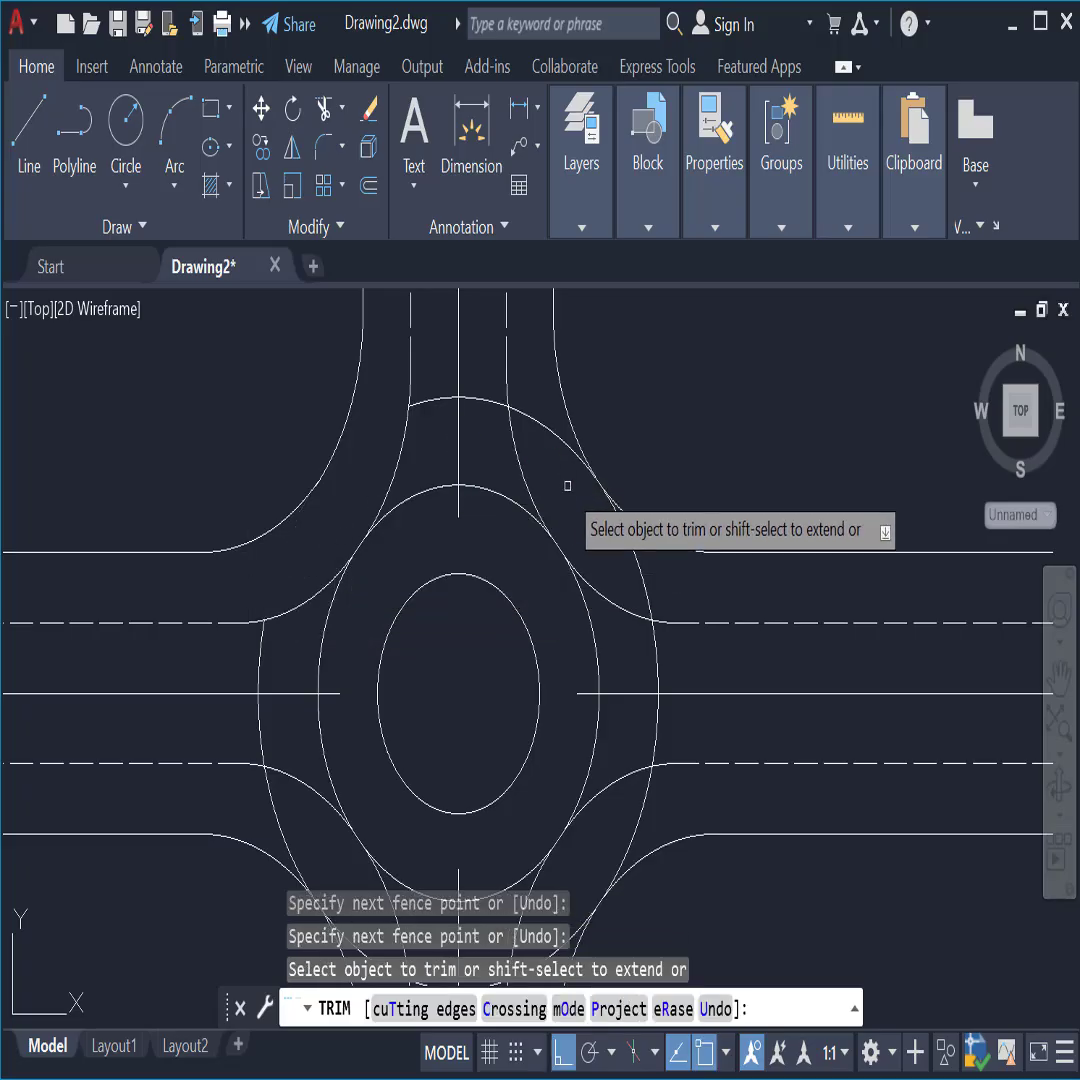
click(533, 386)
click(542, 475)
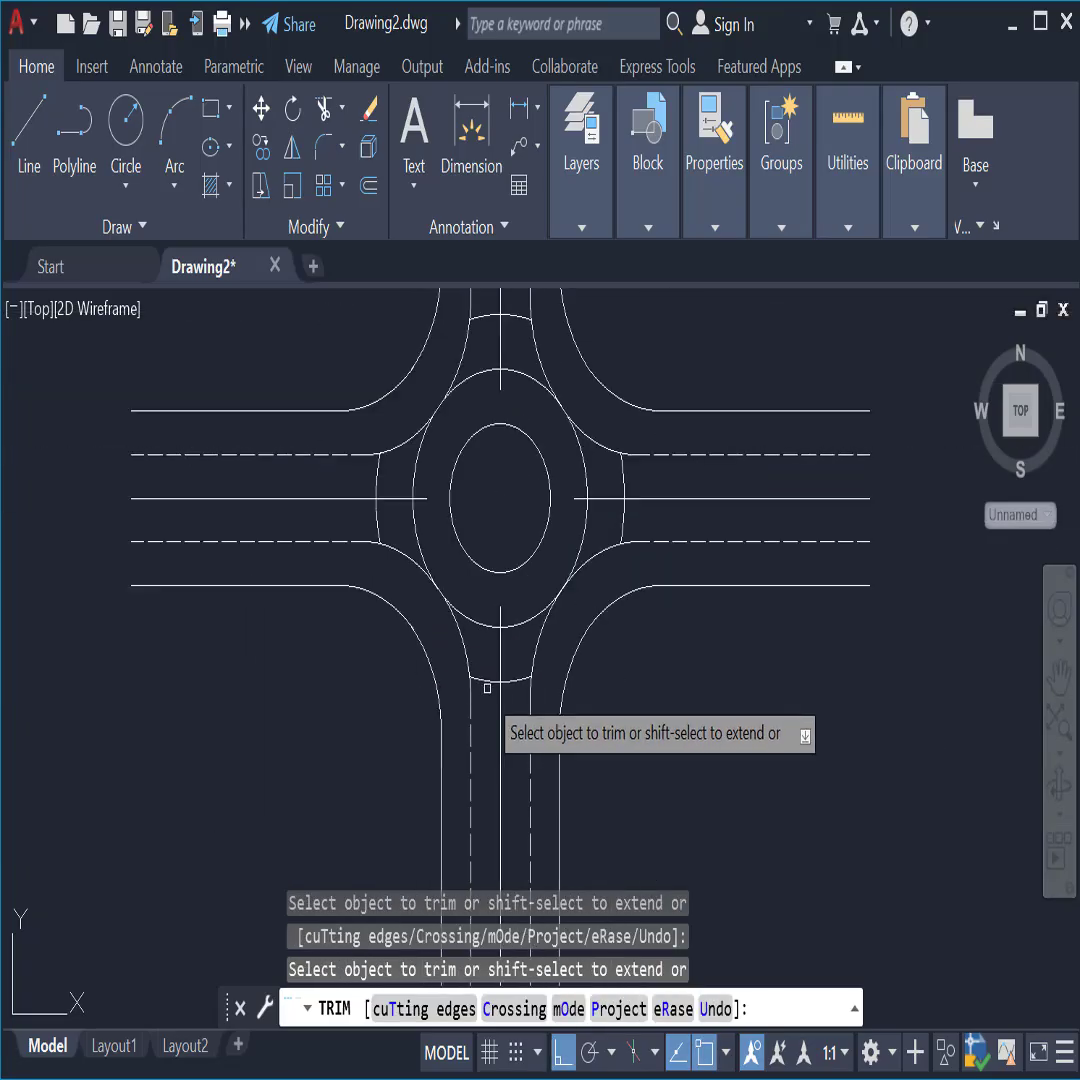
scroll(452, 586, down, 3)
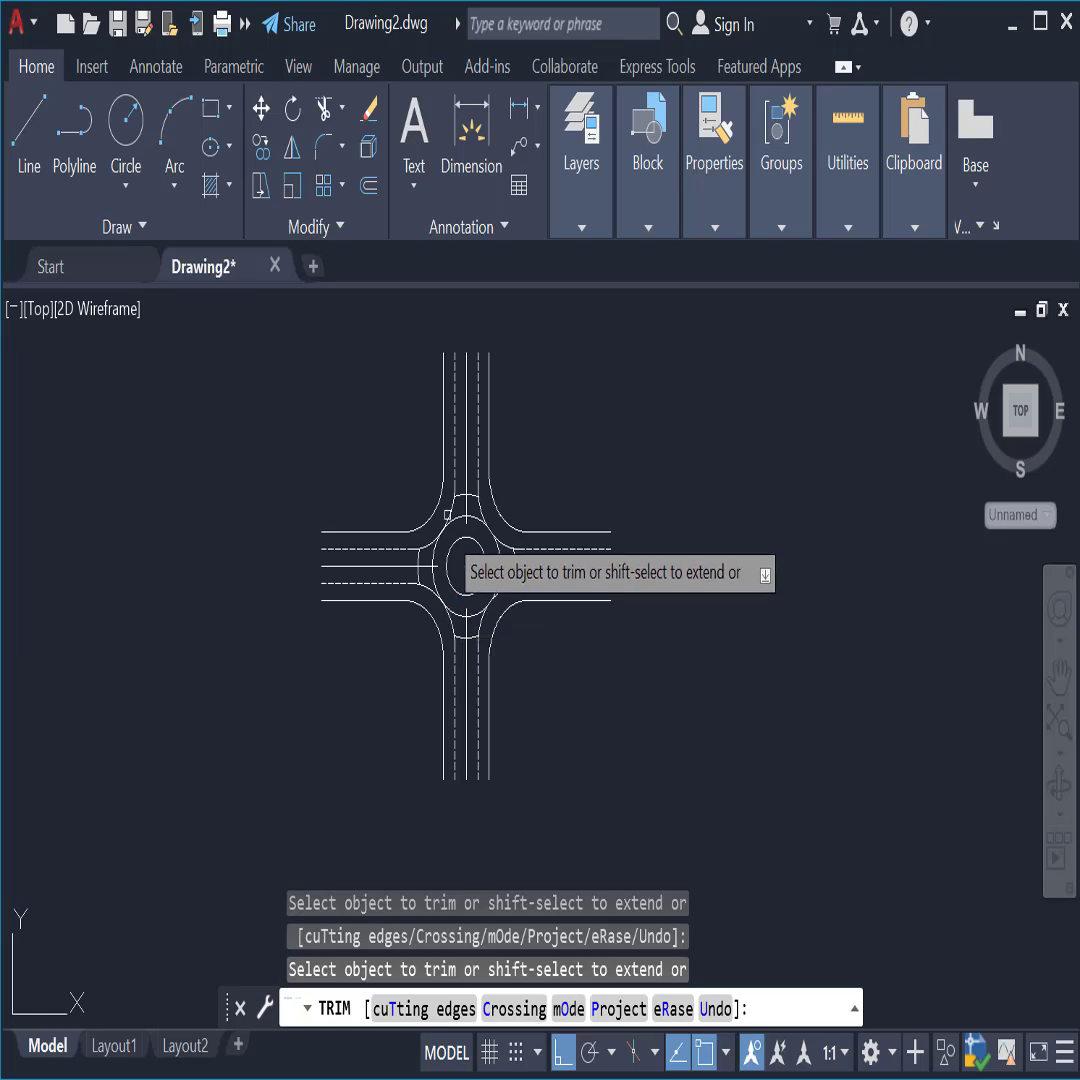
Step: Trim away the remaining outer circle arcs and the whole middle circle, keeping only the inner circle
scroll(484, 526, up, 3)
click(533, 560)
click(506, 493)
click(475, 492)
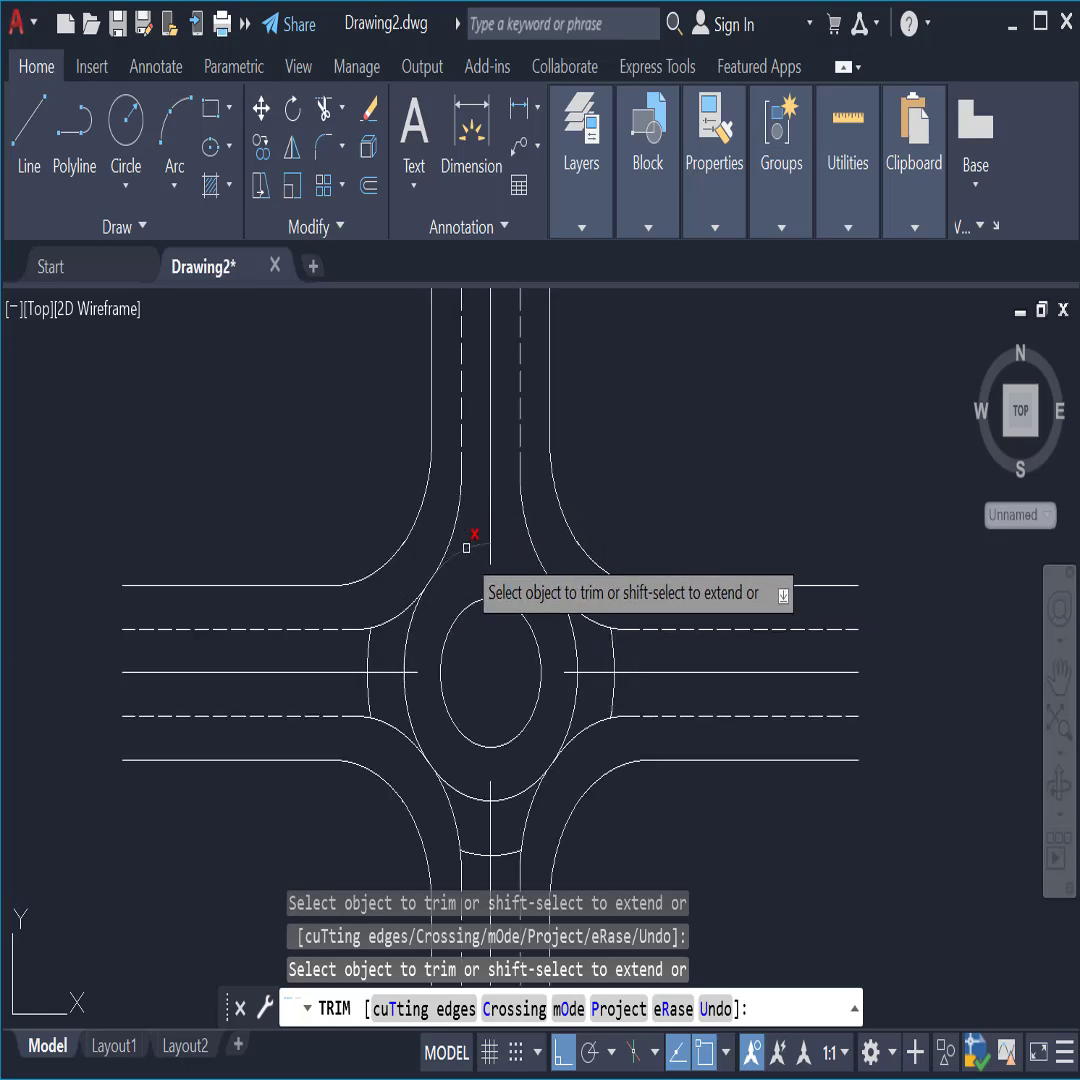
click(466, 548)
click(408, 643)
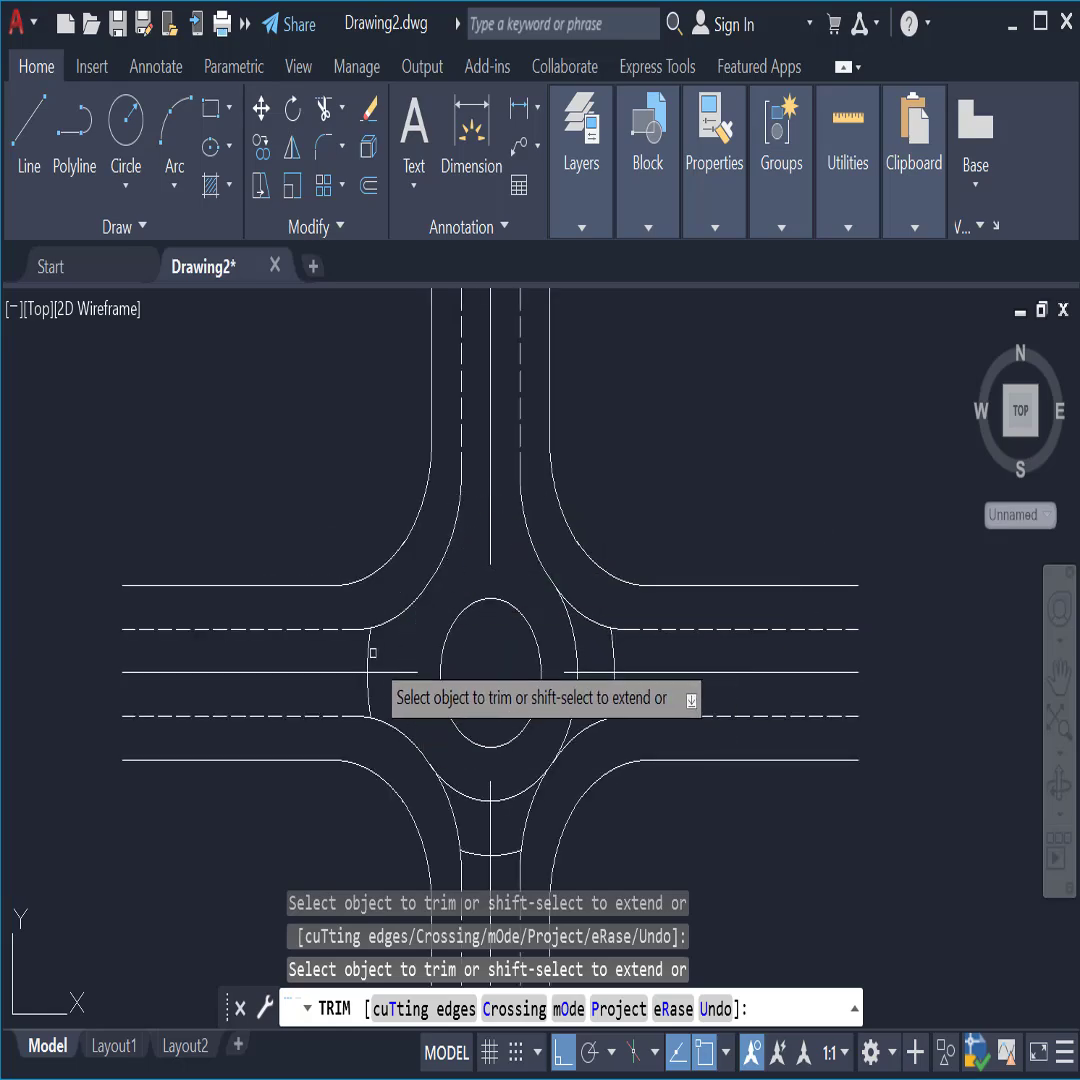
click(368, 690)
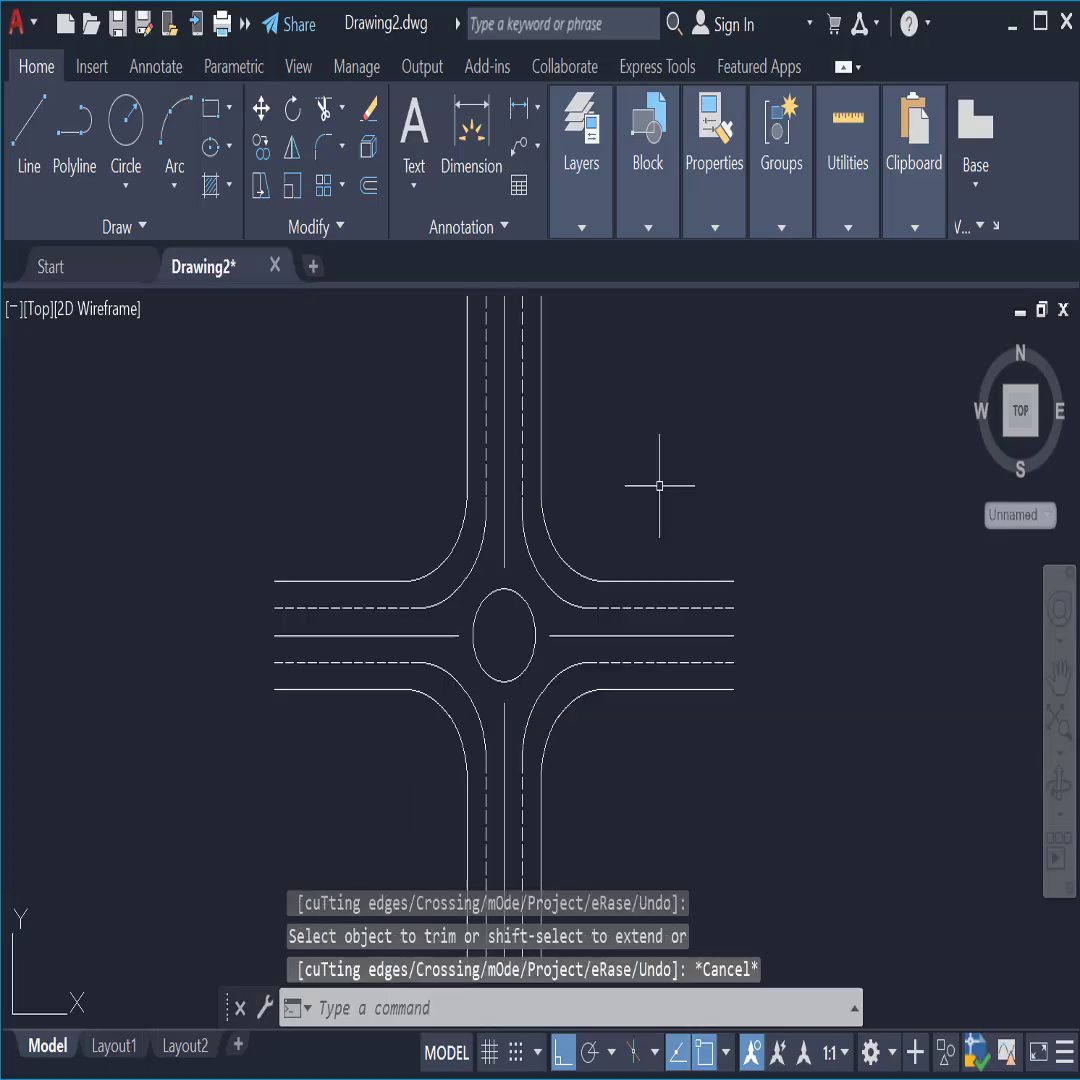
Step: Extend the centre lines of all four roads to the inner circle
text(ex)
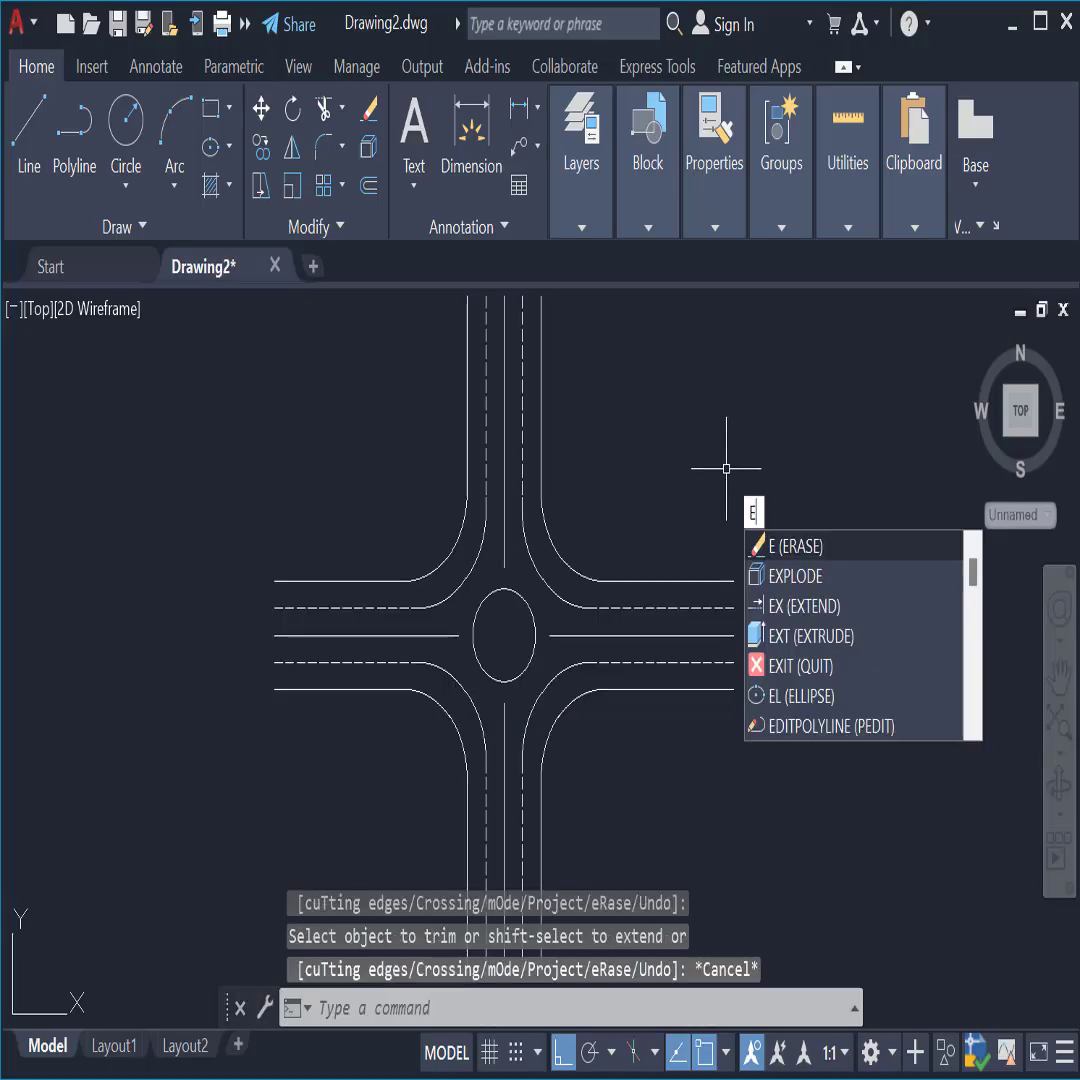
key(Return)
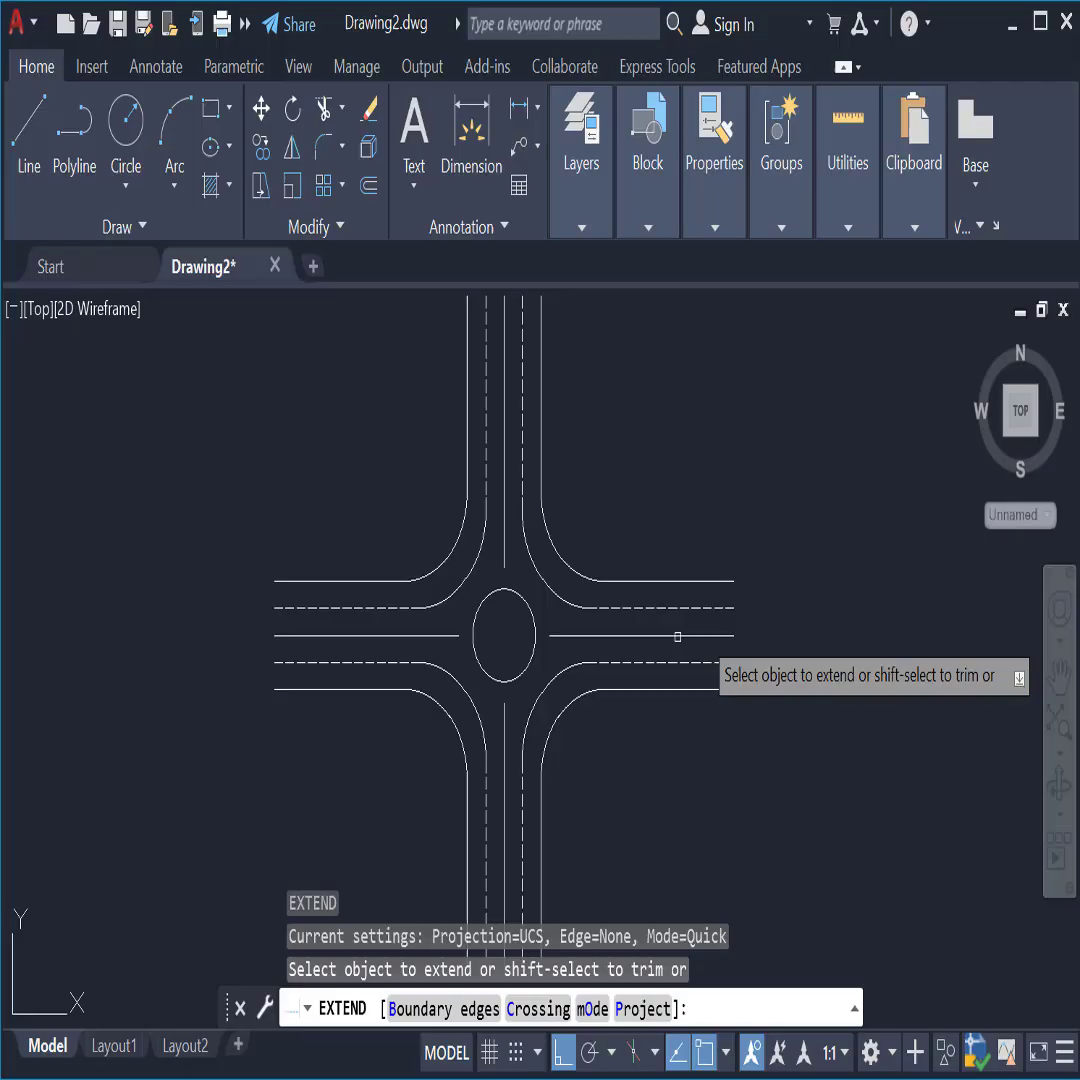
click(571, 636)
click(503, 548)
click(446, 635)
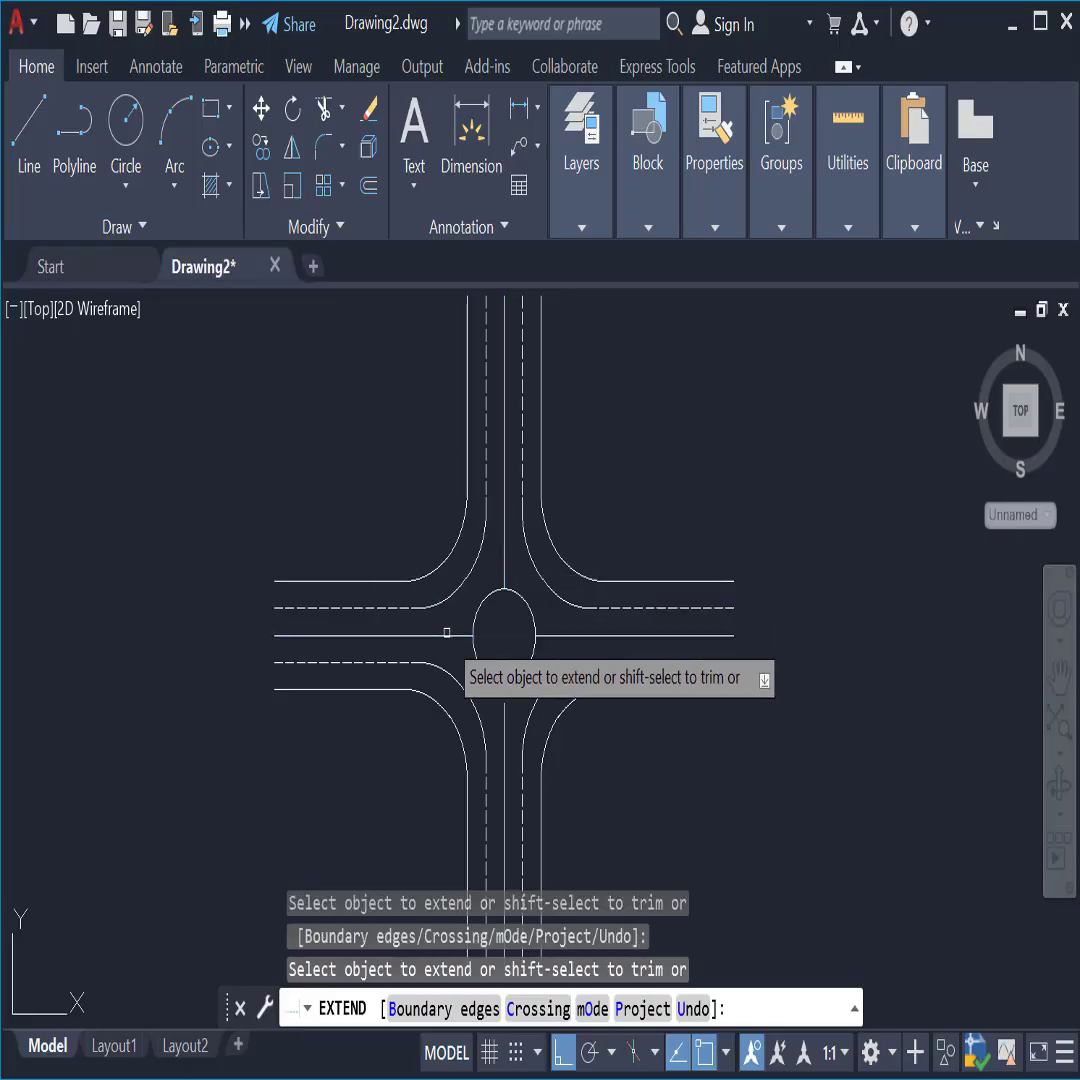
click(504, 716)
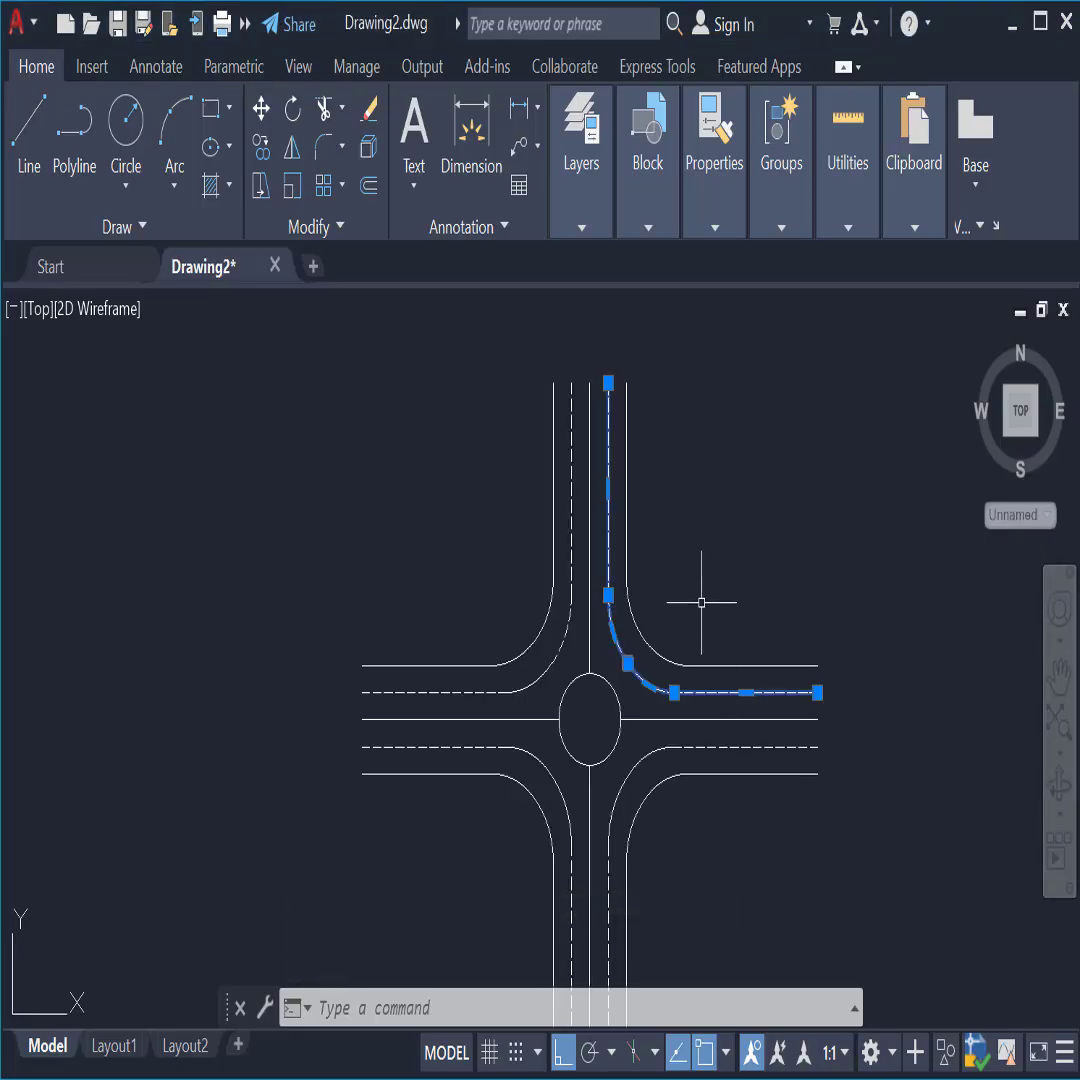
Step: Change the colour of all dashed lane lines and their corner arcs to orange
key(Escape)
click(545, 672)
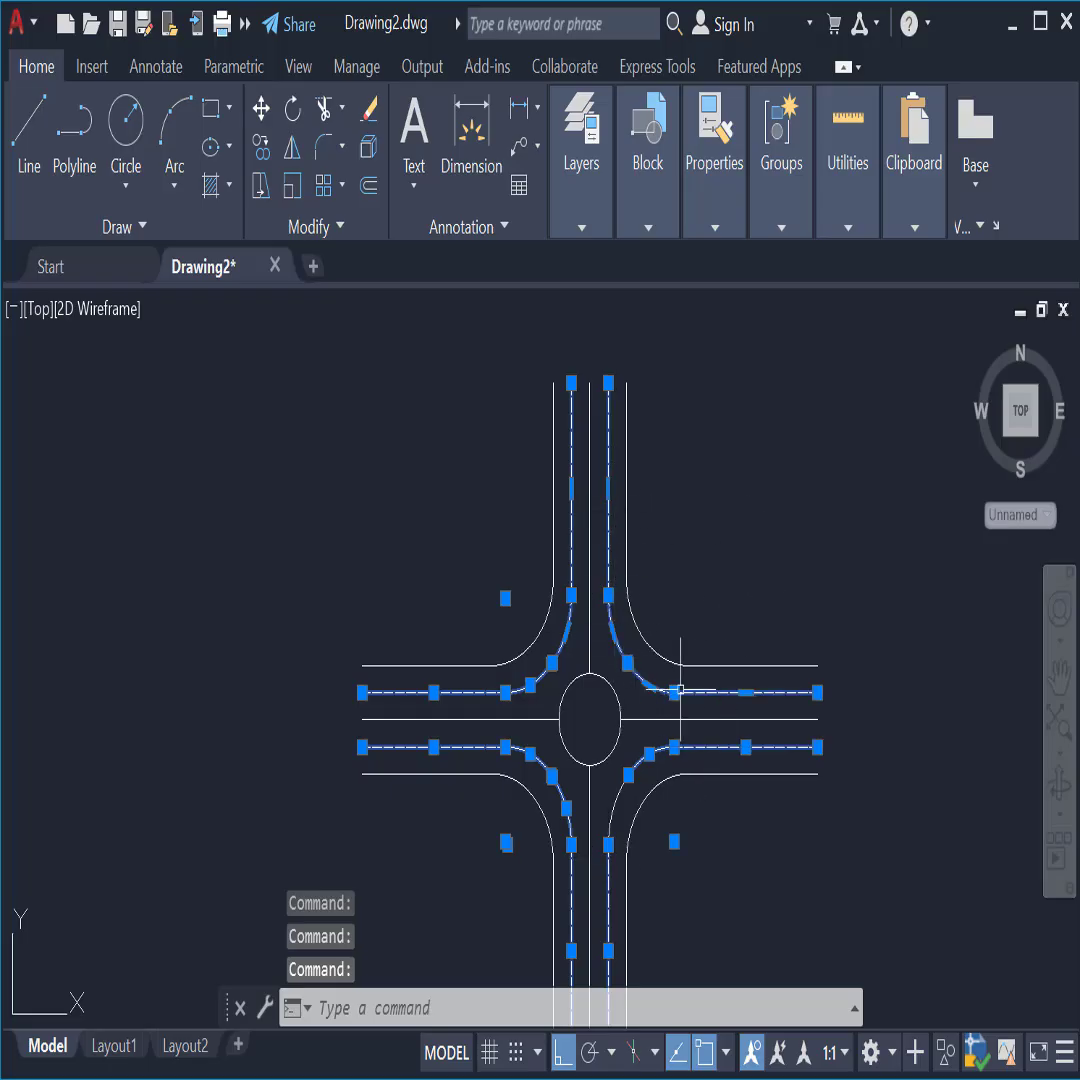
scroll(707, 675, up, 2)
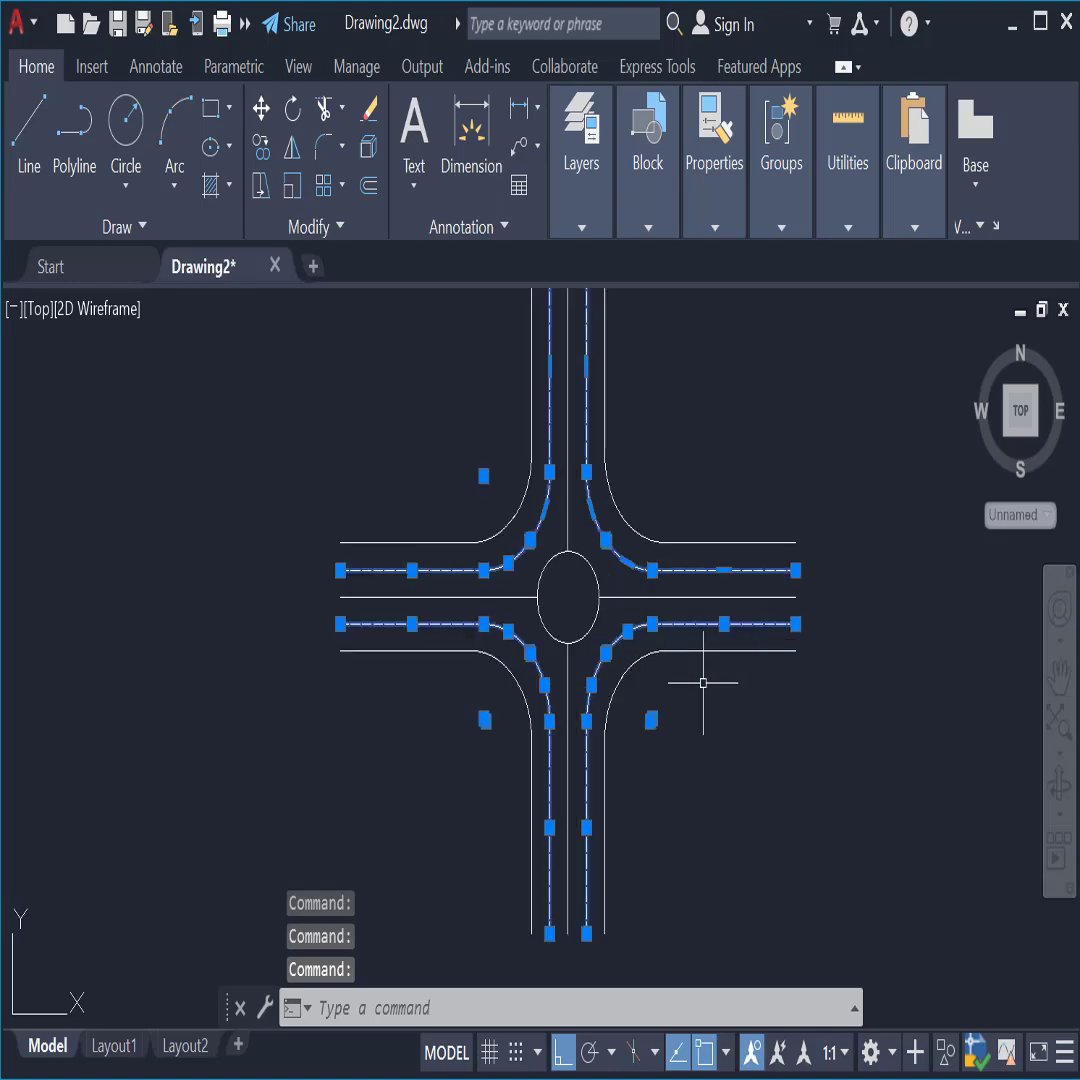
click(728, 233)
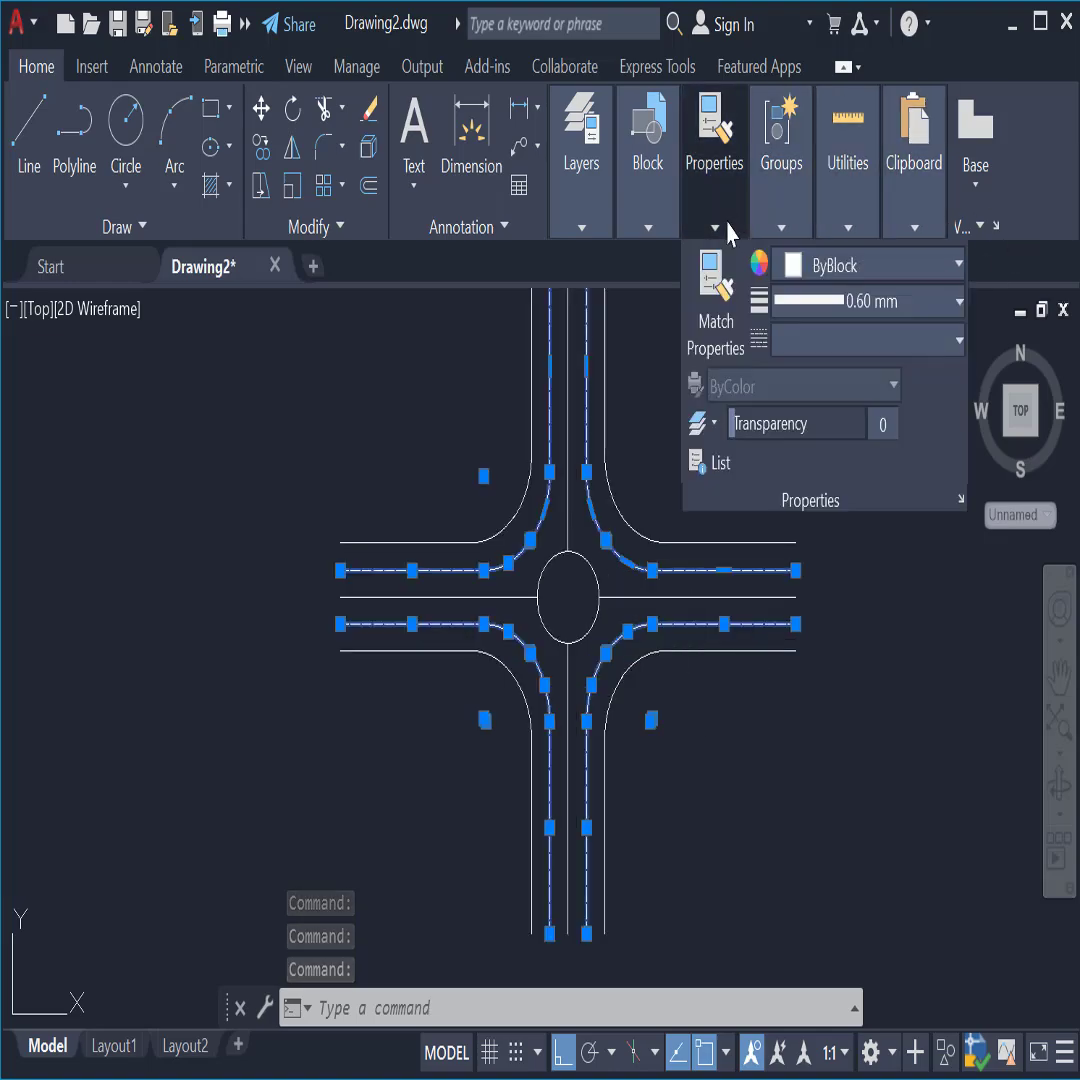
click(885, 265)
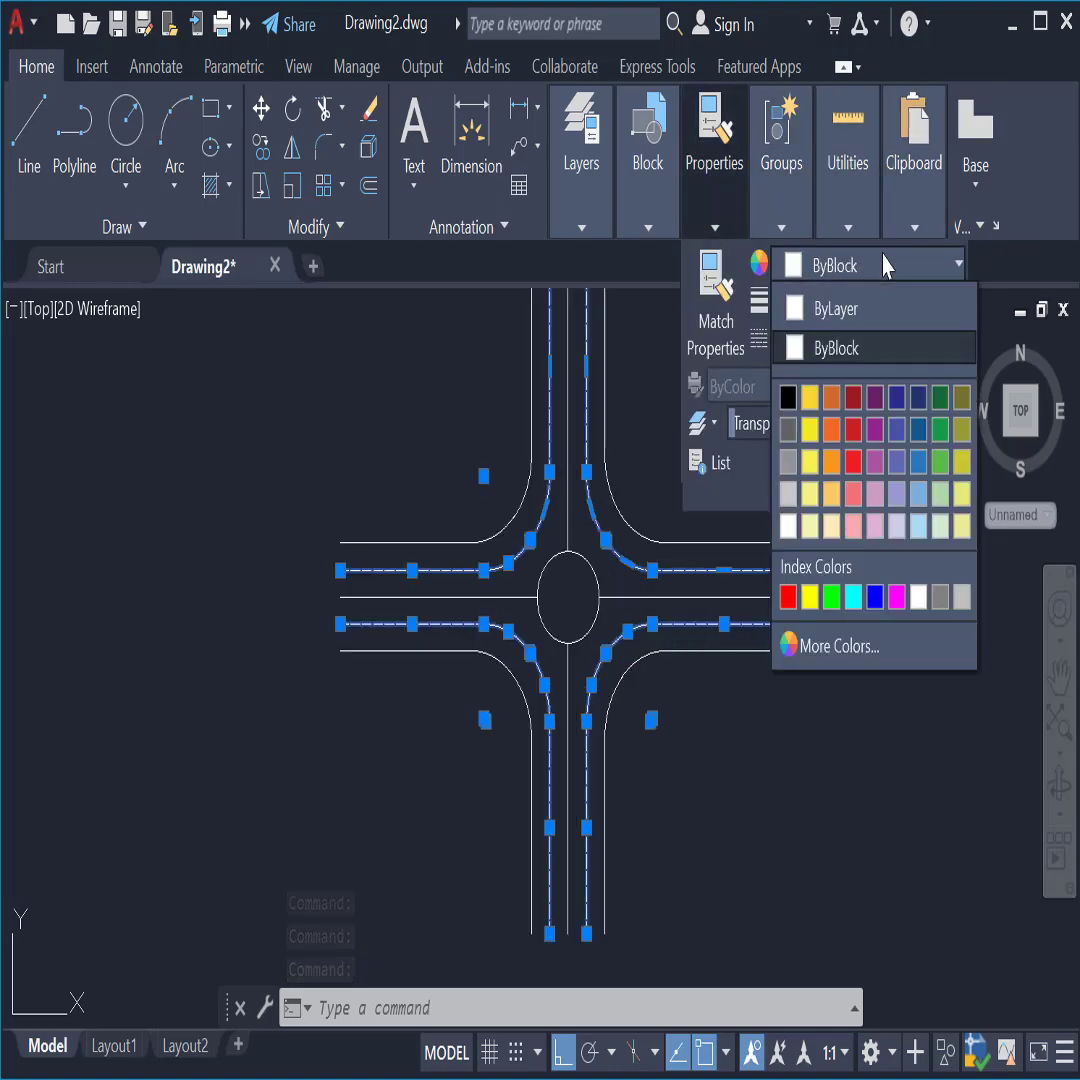
click(831, 429)
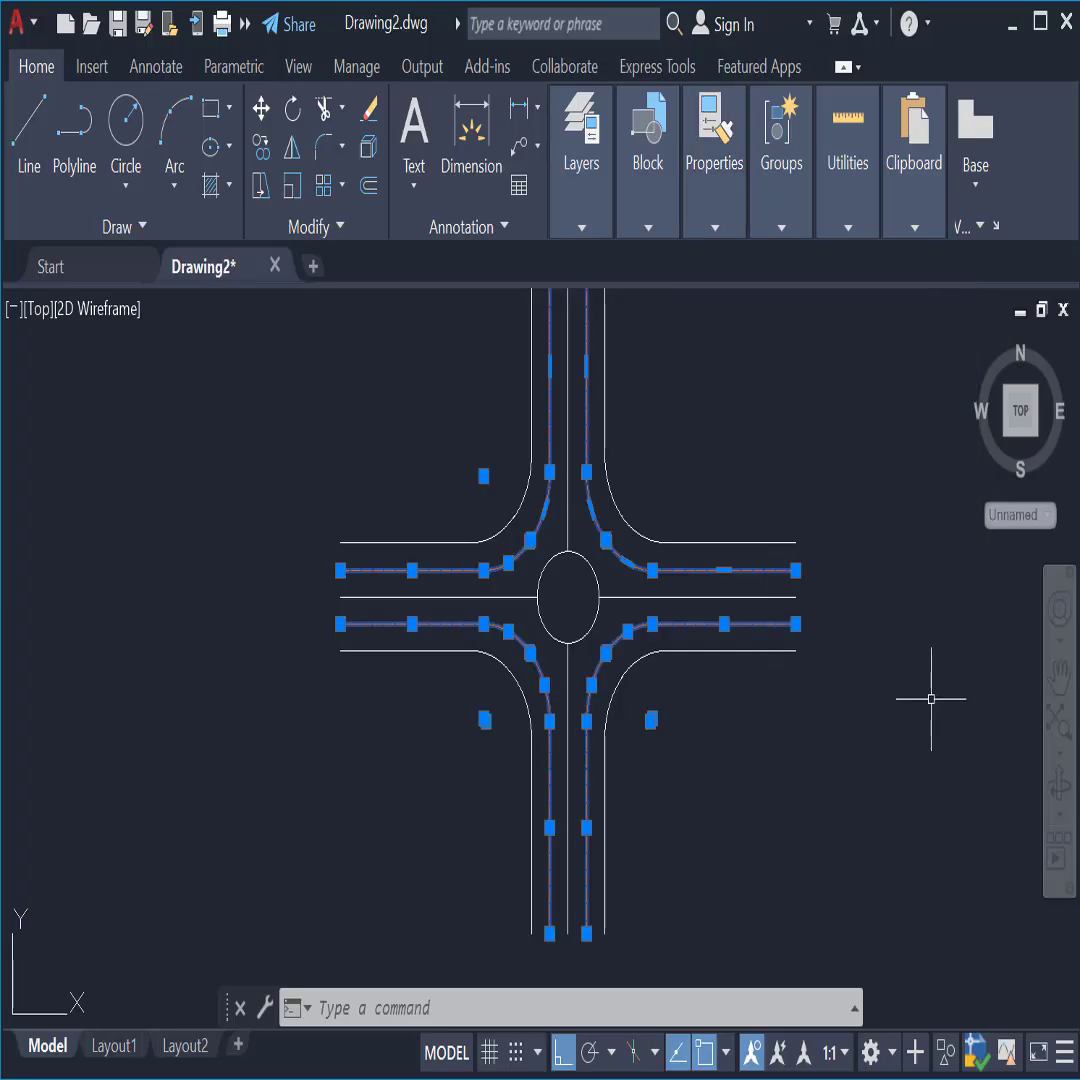
click(931, 699)
key(Escape)
key(Escape)
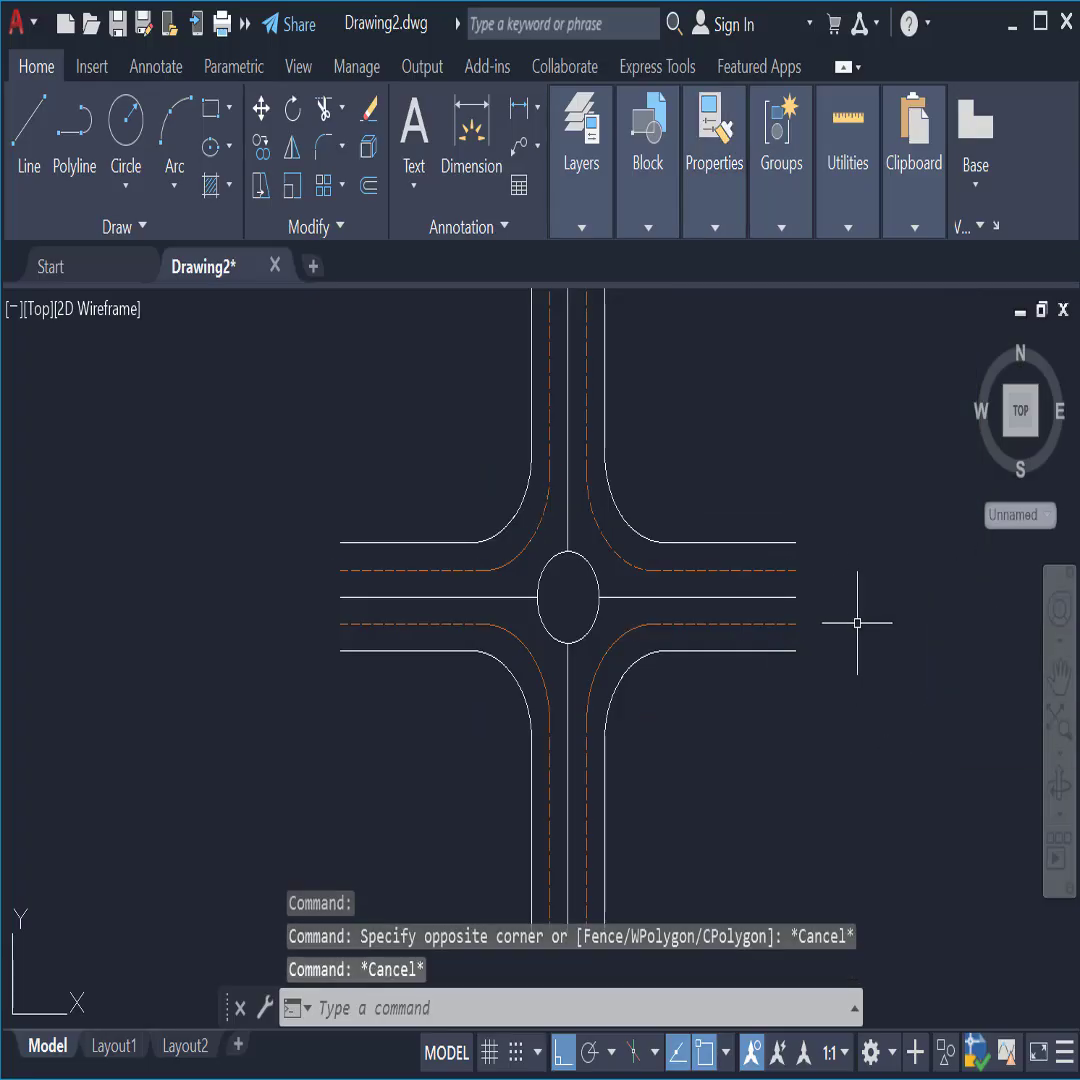